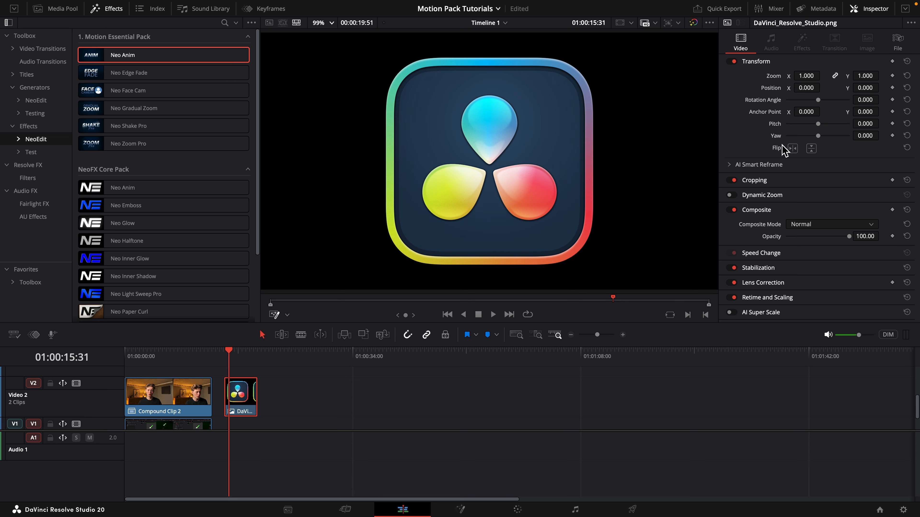
Apply the Neo Anim effect to the DaVinci_Resolve_Studio.png clip and place the playhead at the clip's start.
drag(160, 60, 254, 402)
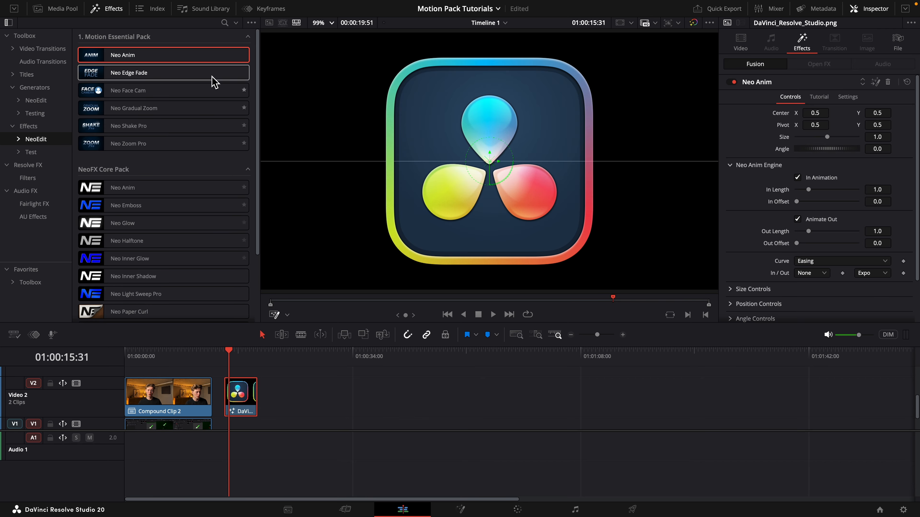
key(ctrl+z)
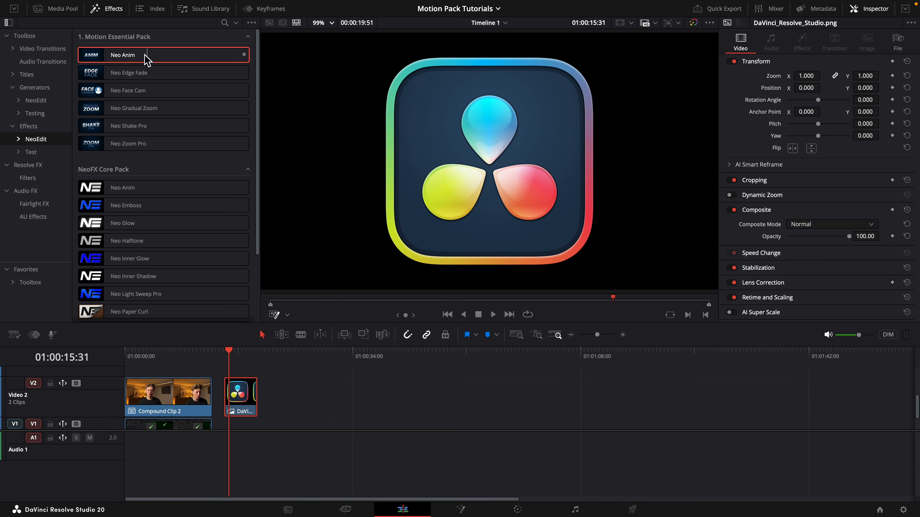
drag(112, 56, 240, 393)
click(227, 352)
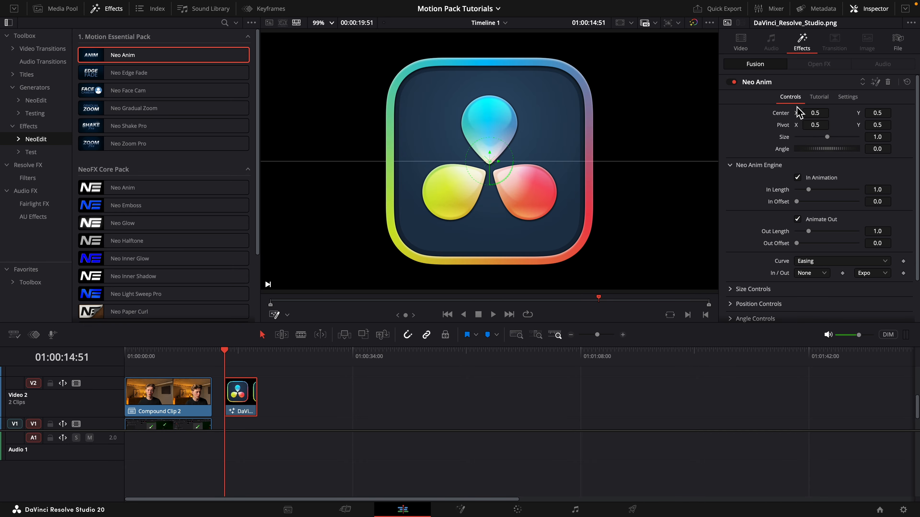
Try out the effect's centre and angle values, undo those changes, and set its Size to 0.45.
drag(817, 115, 812, 139)
key(super+z)
double_click(796, 125)
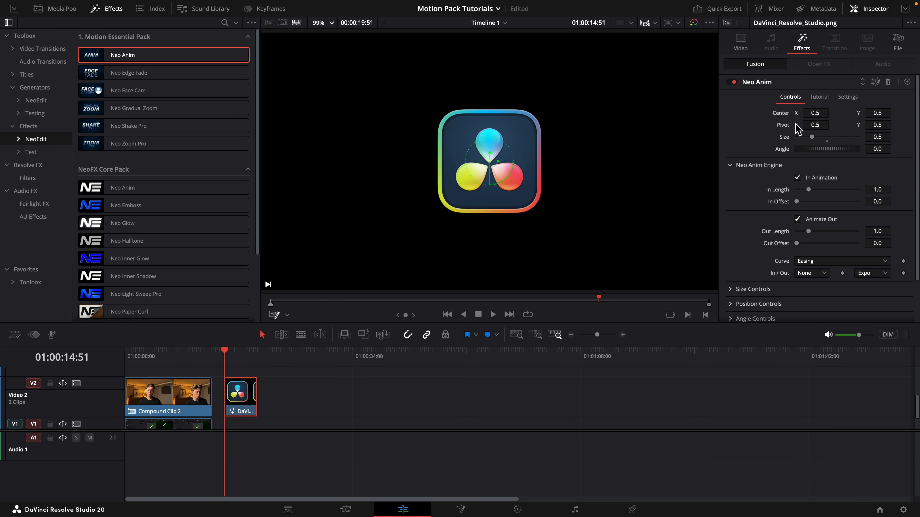
click(827, 142)
drag(875, 149, 829, 144)
key(super+z)
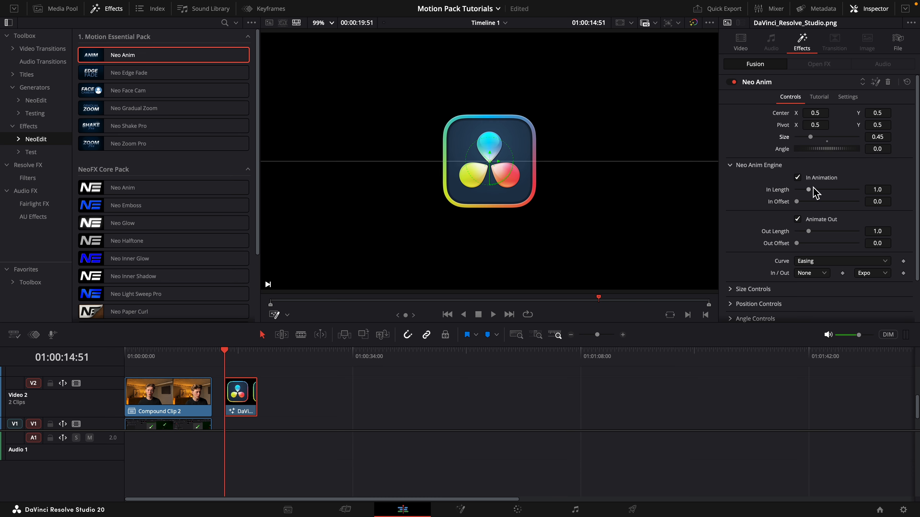
Turn on the size animation in the Neo Anim effect's Size Controls.
click(747, 290)
scroll(749, 279, down, 2)
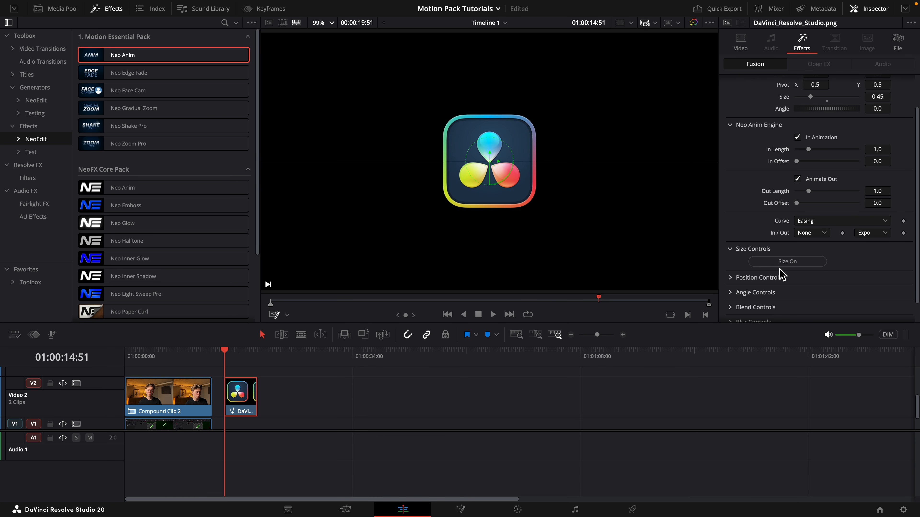
click(731, 249)
Play the logo clip through from its start to review the in and out animations.
key(space)
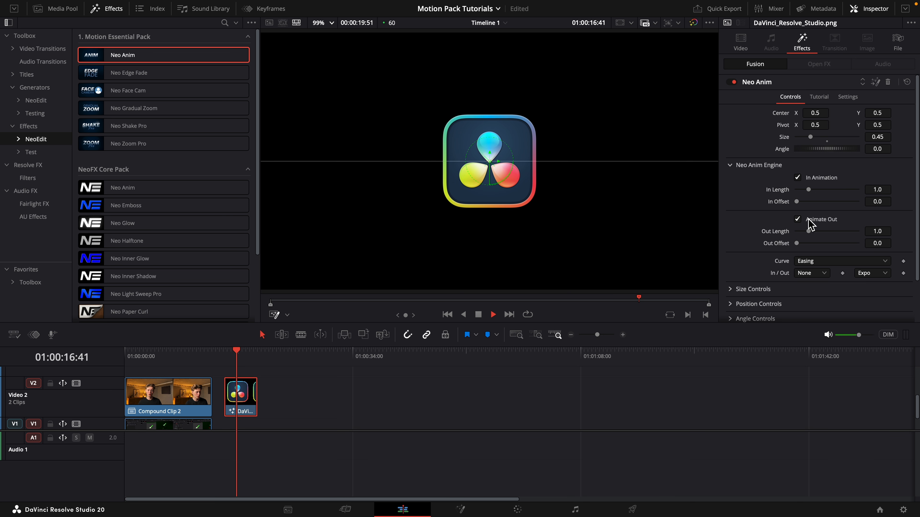
key(space)
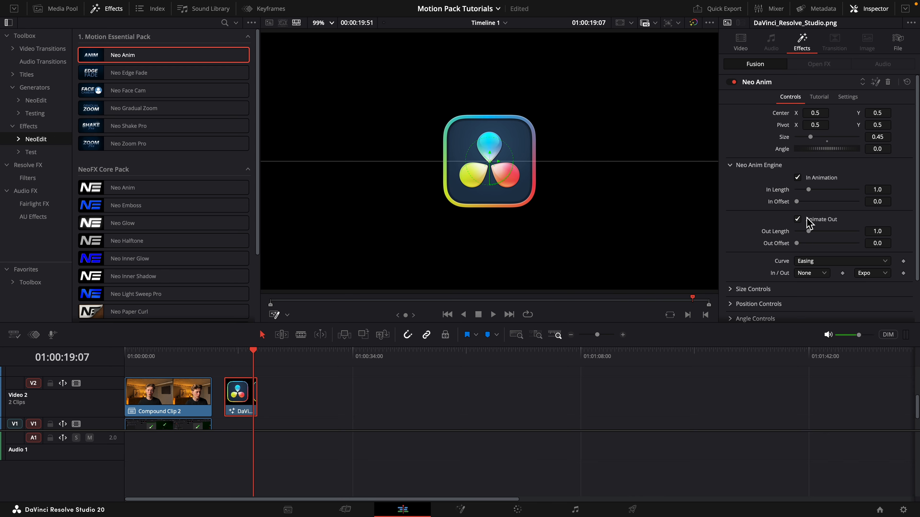
click(225, 354)
key(space)
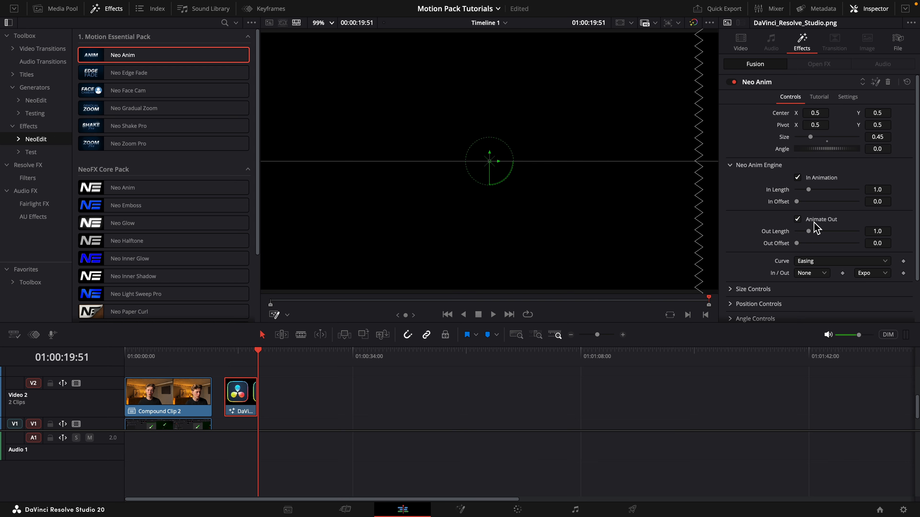
click(224, 357)
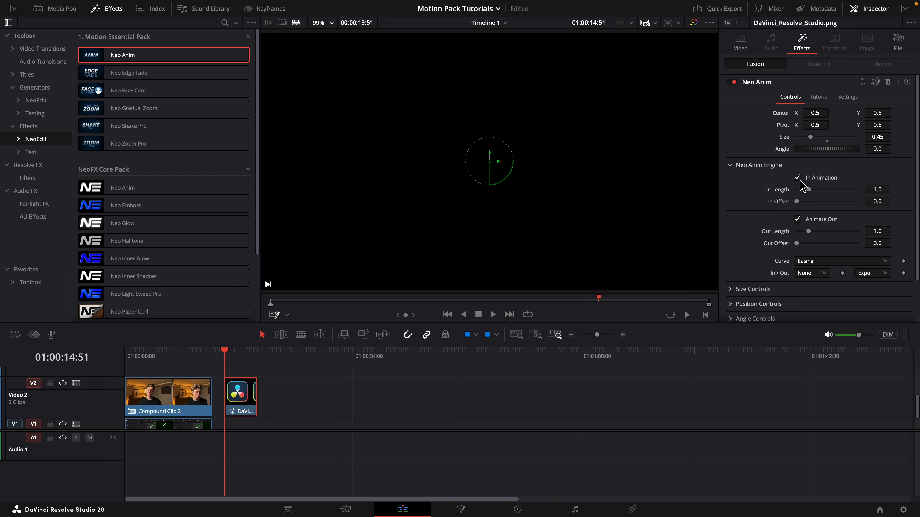
Switch In Animation and Animate Out off and back on in turn, playing the clip's opening to compare.
click(799, 180)
click(799, 180)
click(798, 220)
key(space)
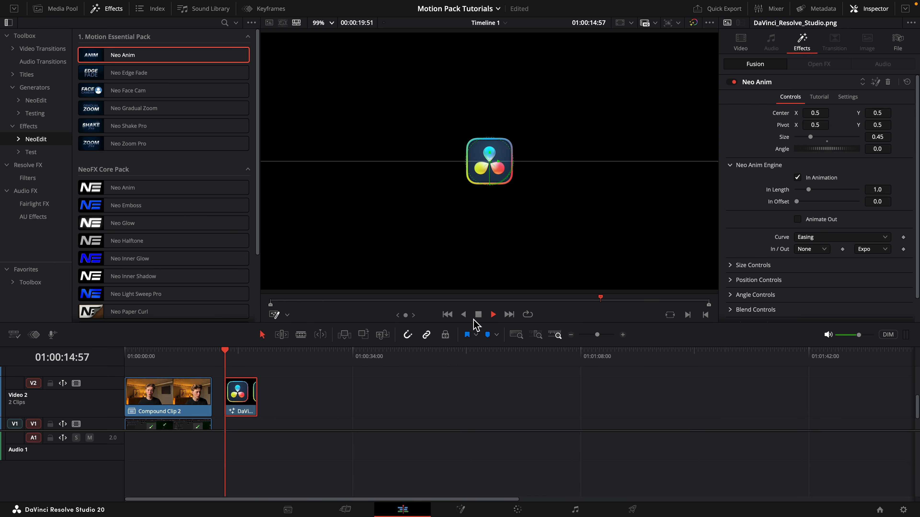
click(250, 357)
click(800, 220)
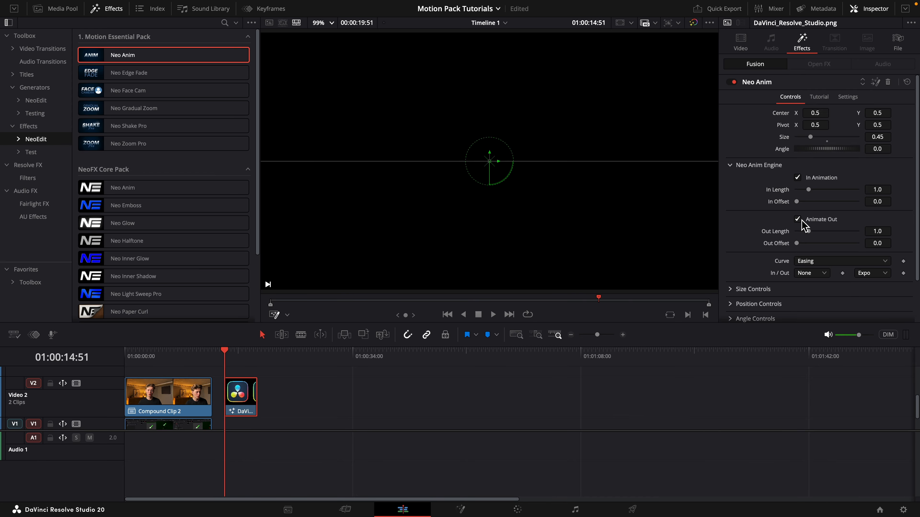
key(space)
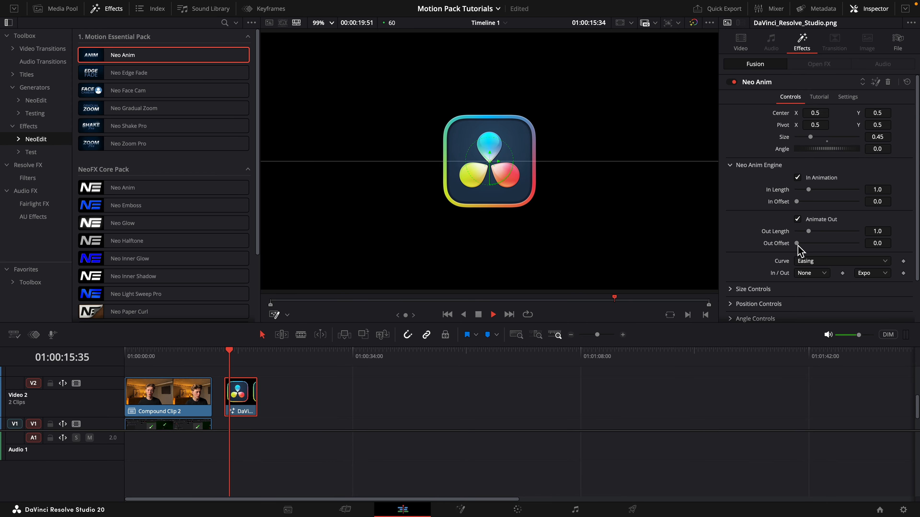
key(space)
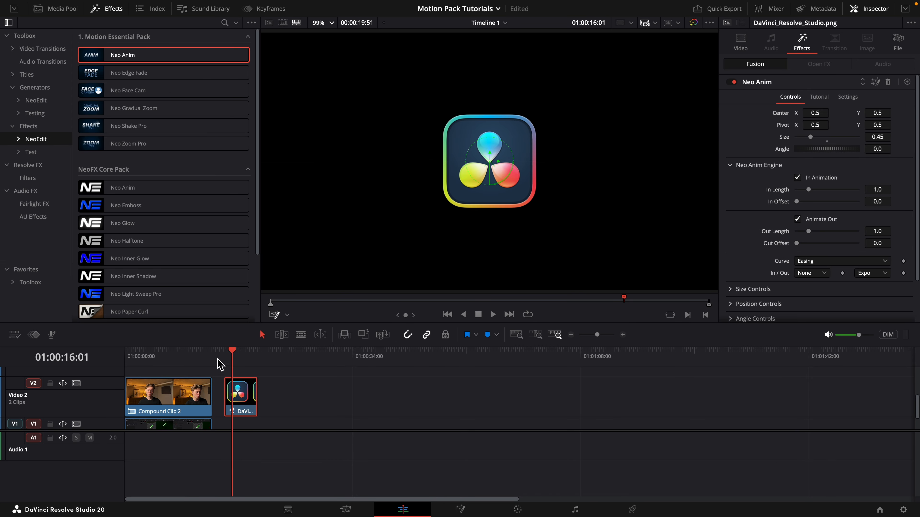
Set In Length to 1.5 and preview the in animation from the clip's start.
click(224, 357)
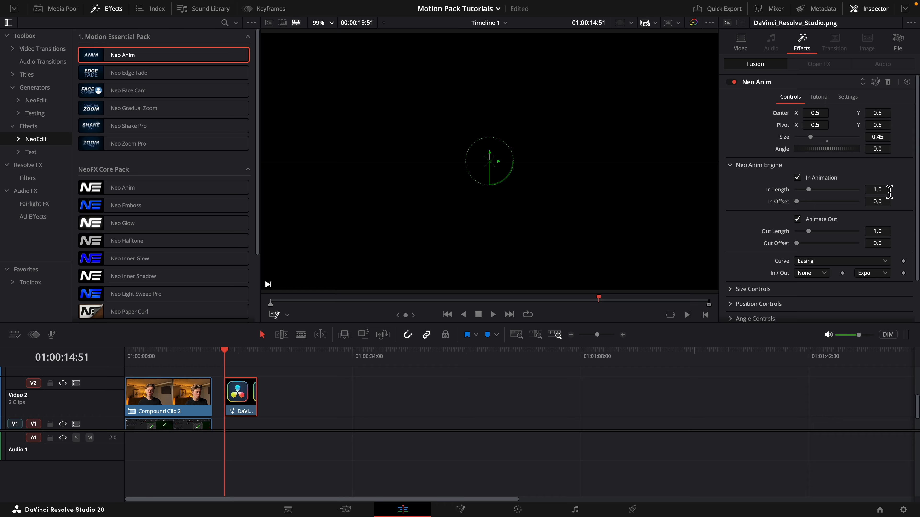
key(space)
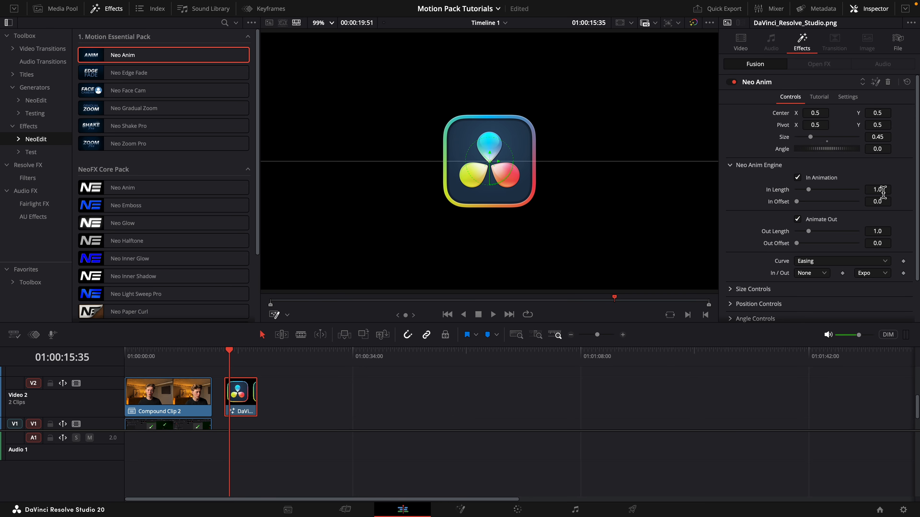
click(884, 189)
key(Tab)
click(775, 221)
key(space)
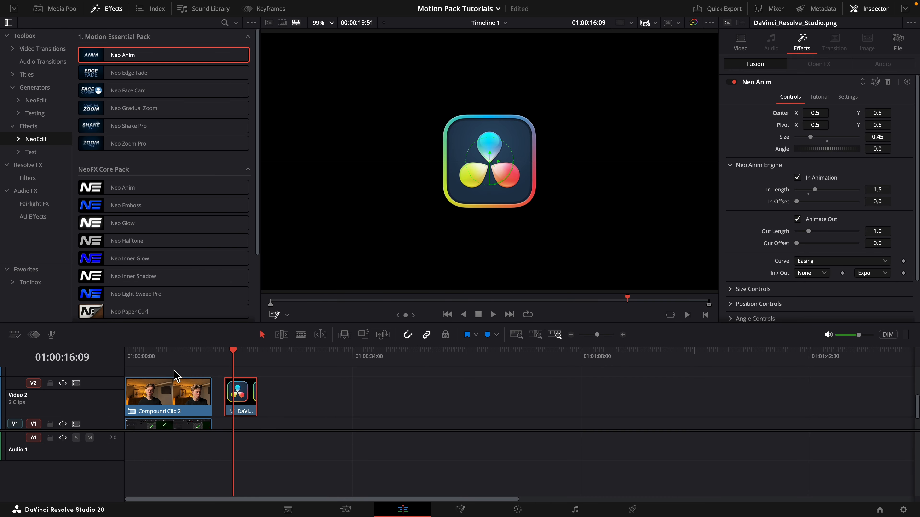
click(223, 355)
key(space)
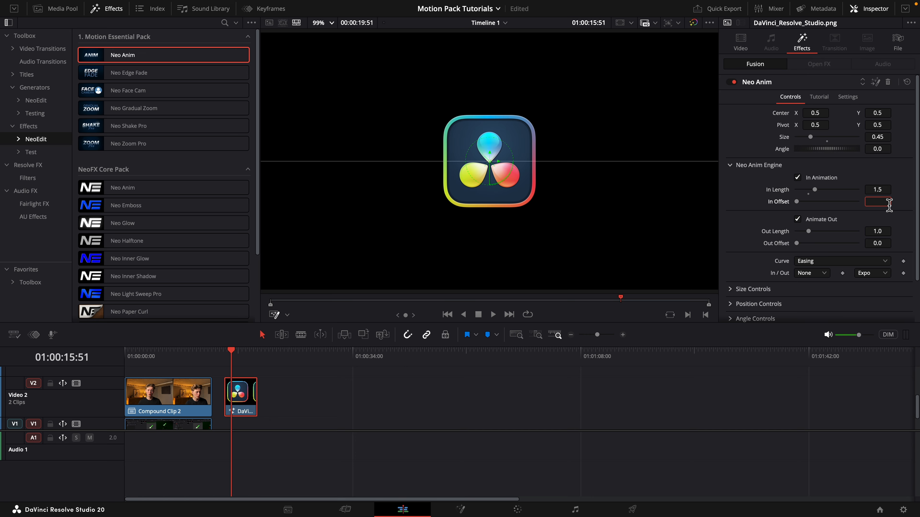
Set In Offset to 0.5 and play the clip from its start to preview the delayed in animation.
click(889, 205)
text(0.5)
key(Tab)
drag(230, 353, 226, 351)
key(space)
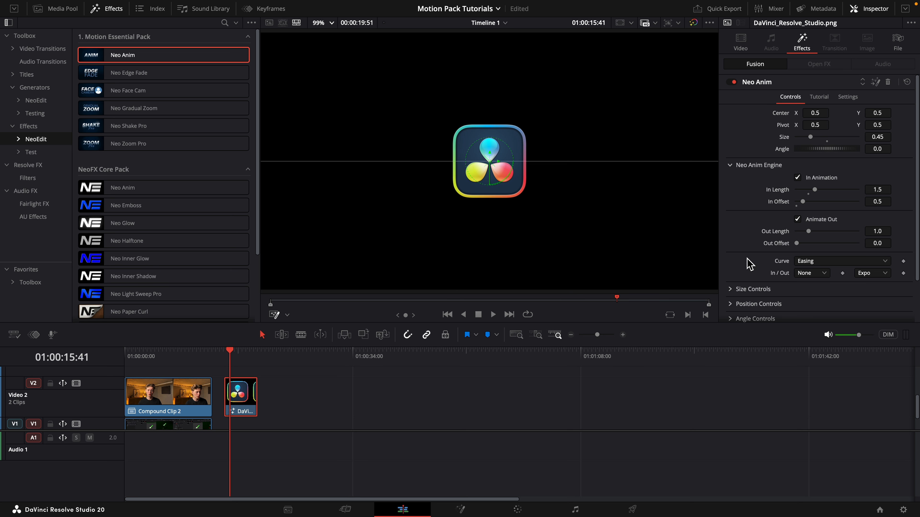
key(space)
key(space)
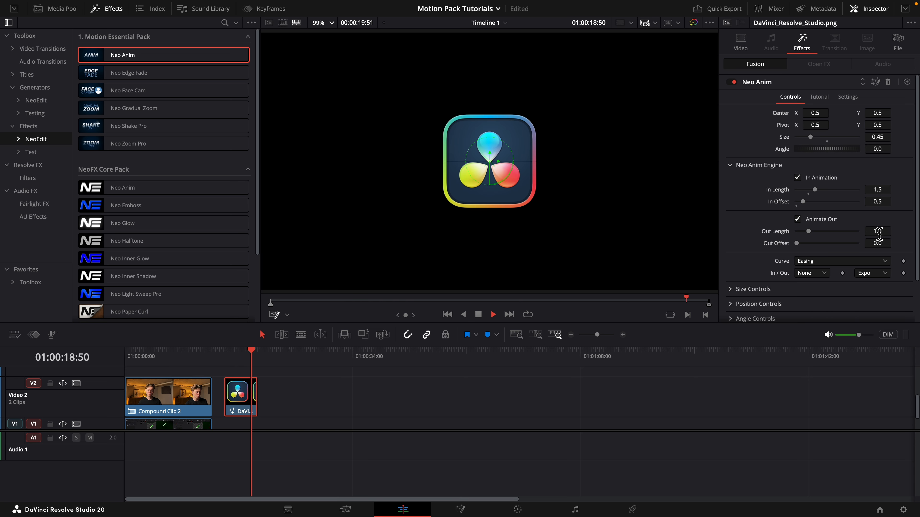
Try a longer Out Length, undo it, and set Out Offset to 0.5.
key(space)
drag(880, 234, 880, 239)
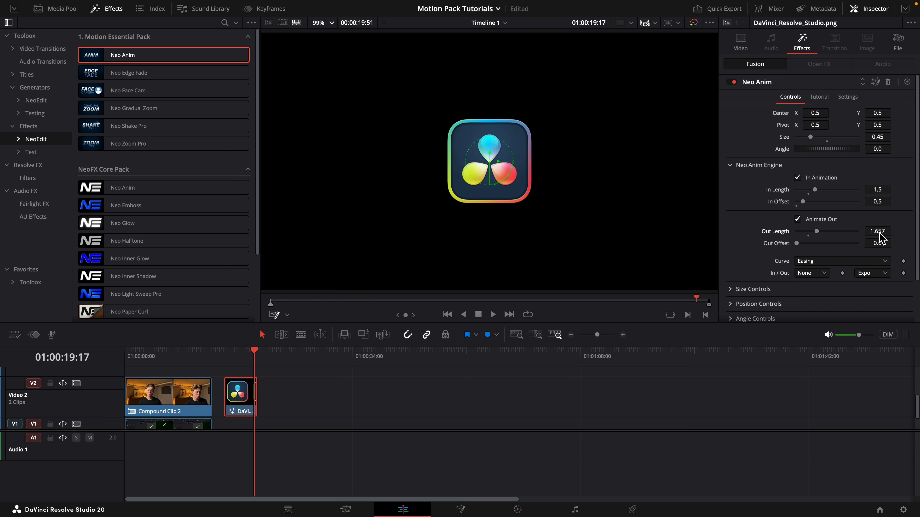
key(super+z)
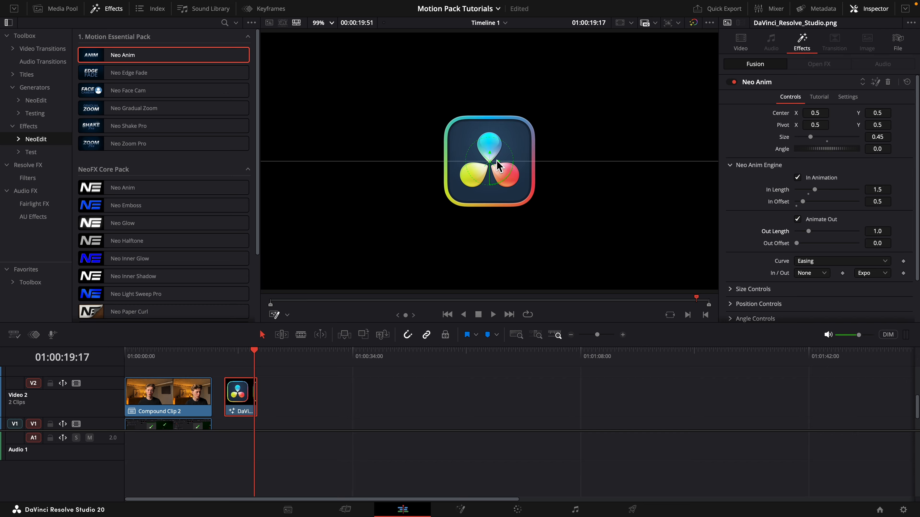
click(890, 248)
key(BackSpace)
key(Tab)
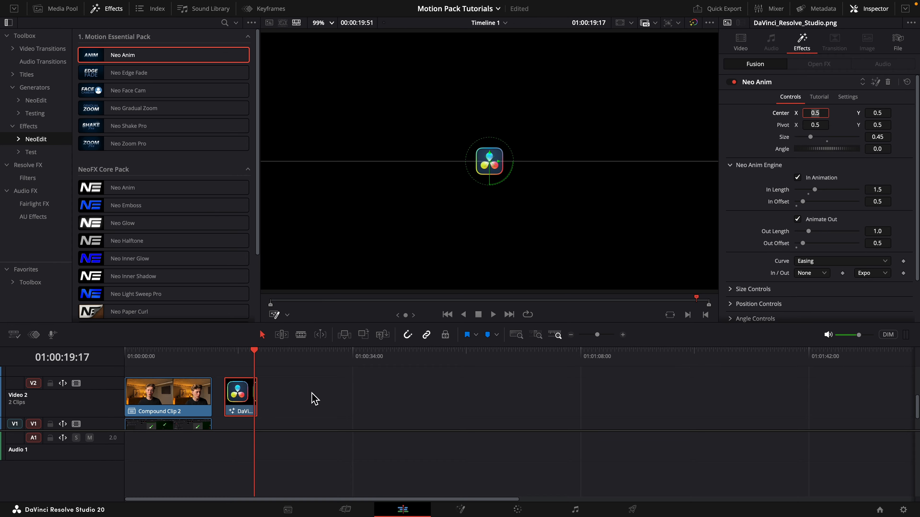
drag(597, 335, 602, 335)
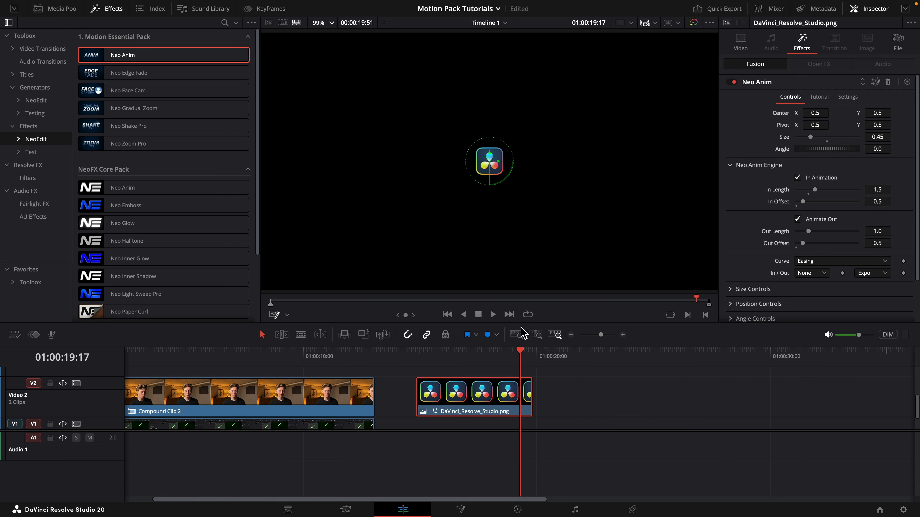
Reset Out Offset, In Offset and In Length to their defaults and play the clip's opening.
click(796, 248)
click(796, 206)
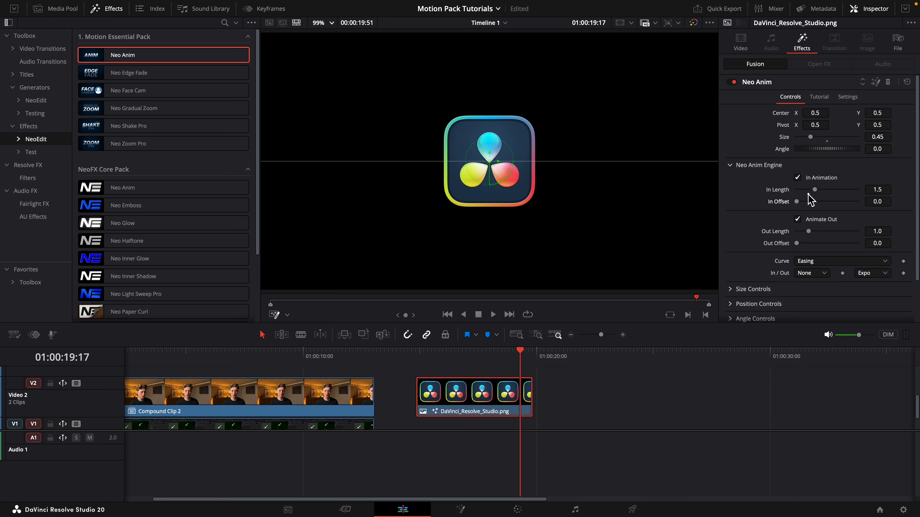
click(808, 194)
click(417, 351)
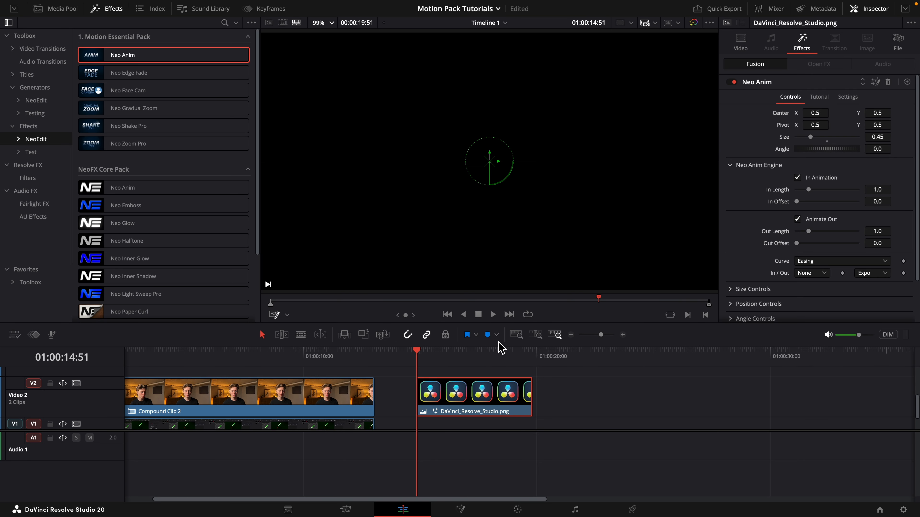
key(space)
key(space)
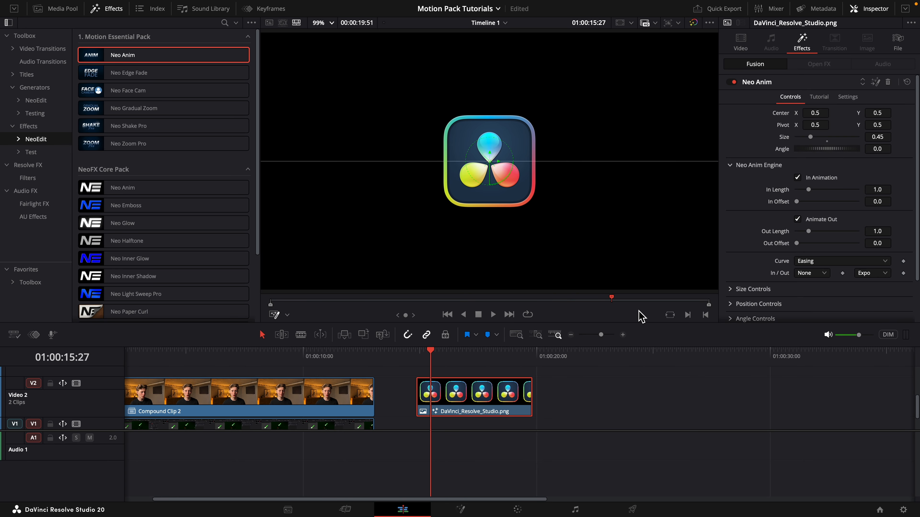
Try the Elastic out easing, preview it from the clip's start, and switch away from it.
click(875, 274)
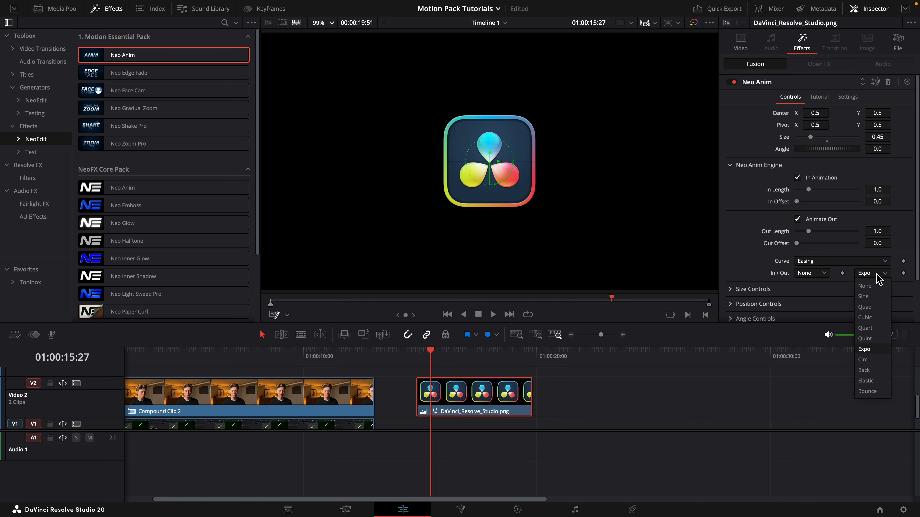
click(878, 381)
click(417, 352)
key(space)
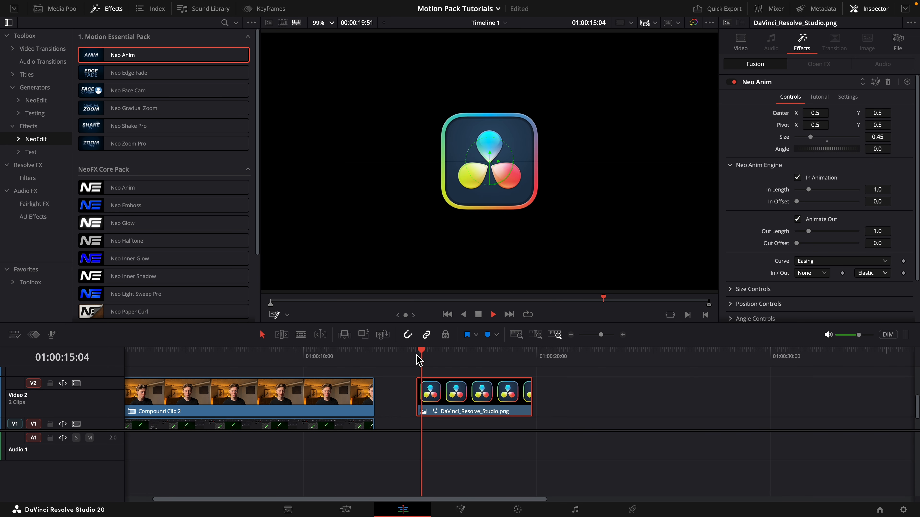
click(417, 352)
key(space)
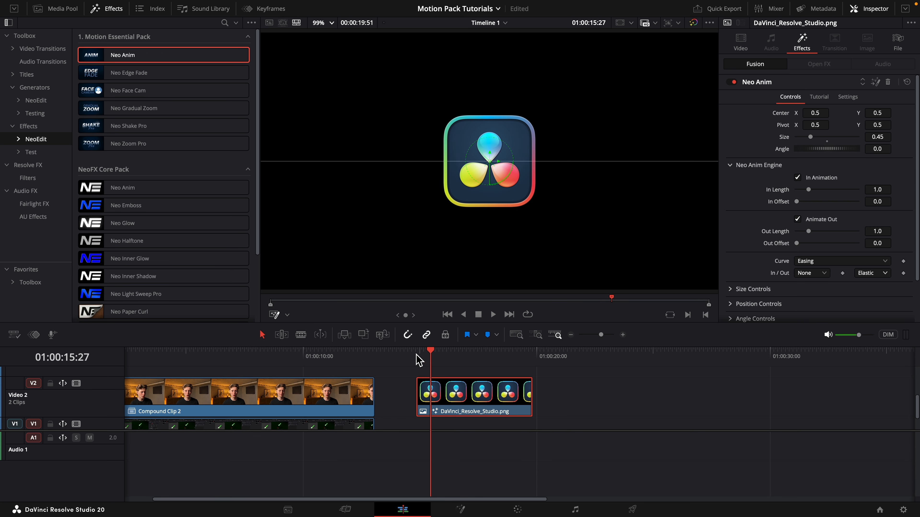
click(873, 273)
click(862, 284)
Switch the Curve to Custom and bend the graph into a steep early rise that levels off towards the end.
click(813, 263)
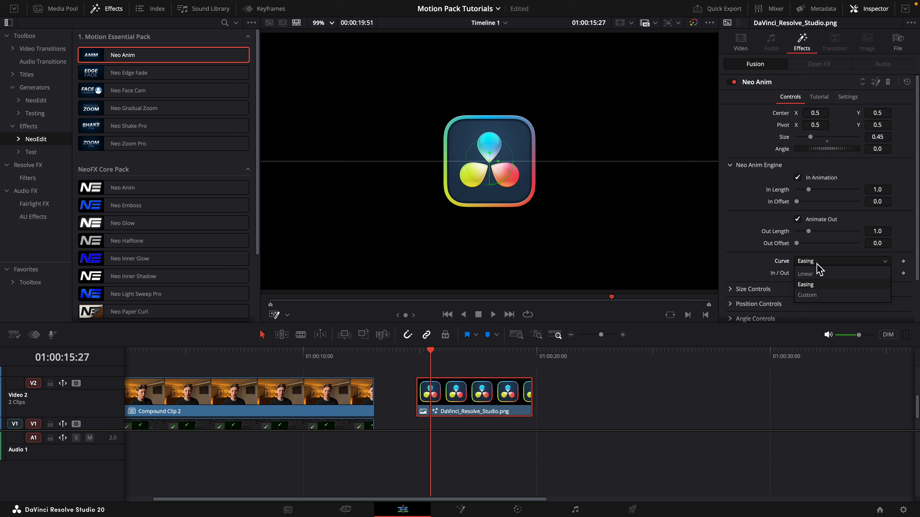
click(814, 296)
scroll(833, 225, down, 4)
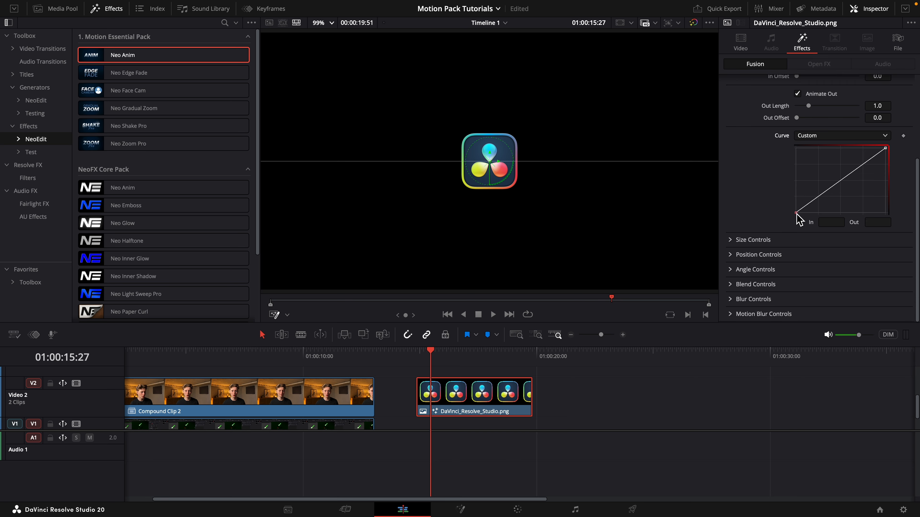
drag(796, 213, 796, 164)
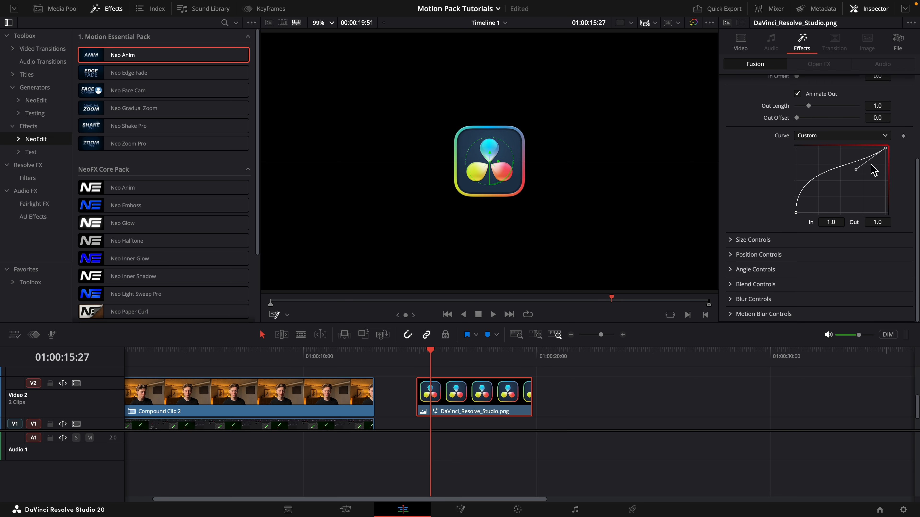
drag(871, 164, 799, 160)
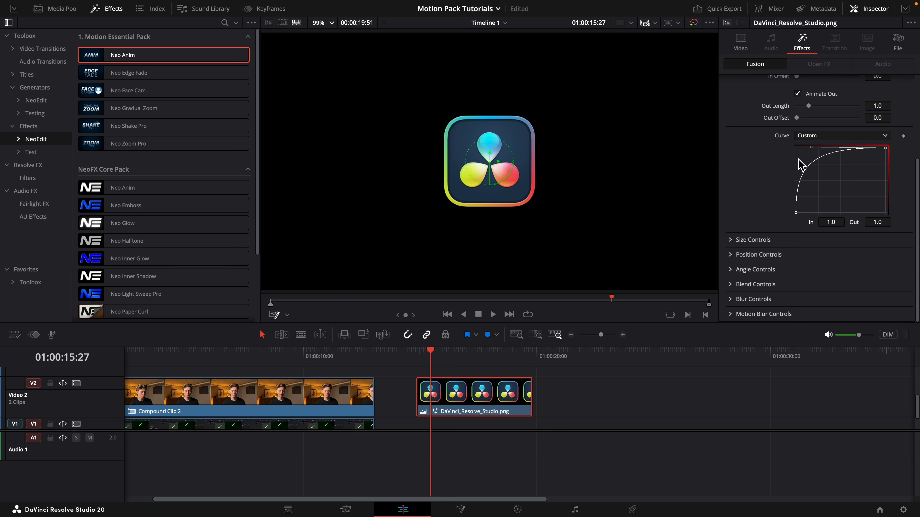
click(416, 355)
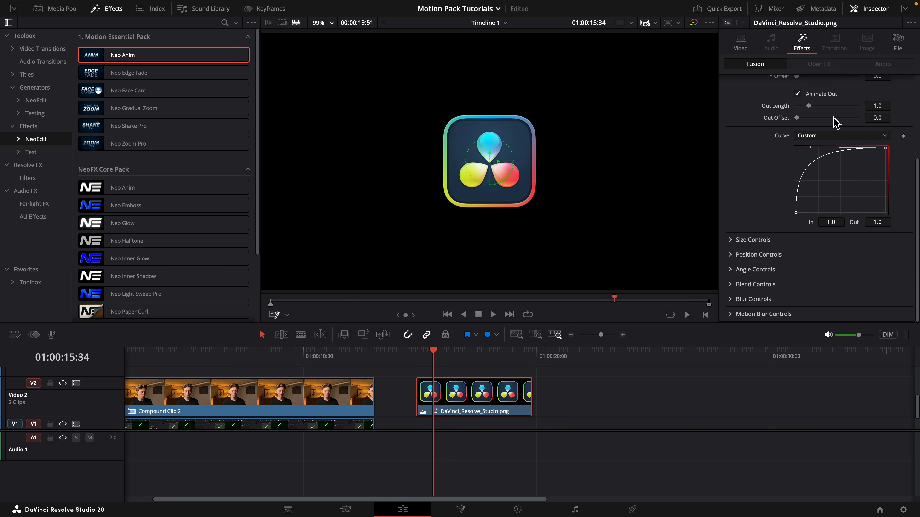
Switch the Curve back to Easing and turn on the angle animation with the playhead at the logo clip's start.
click(823, 133)
click(818, 159)
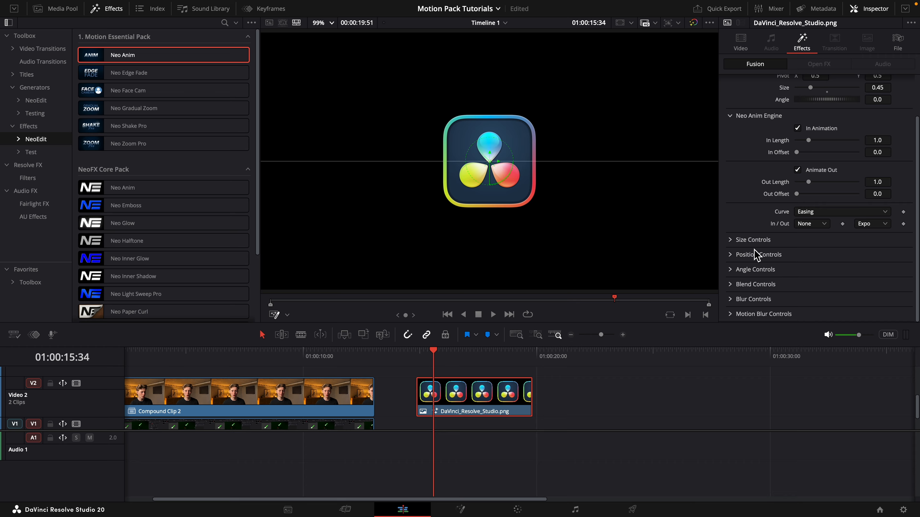
mouse_move(417, 350)
mouse_down()
mouse_move(429, 351)
mouse_move(416, 350)
mouse_up()
click(730, 269)
click(730, 269)
Try the Elastic out easing and replay the clip's opening from its first frame.
click(871, 223)
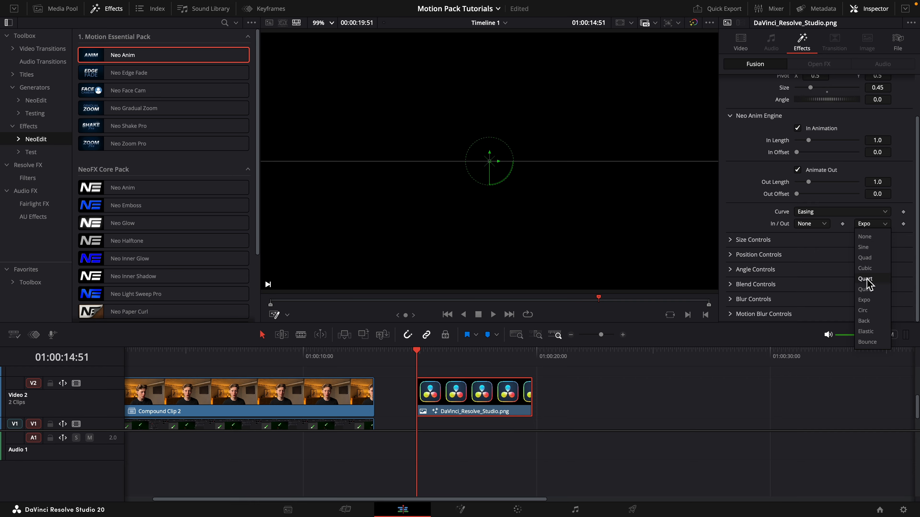
click(865, 332)
key(space)
key(space)
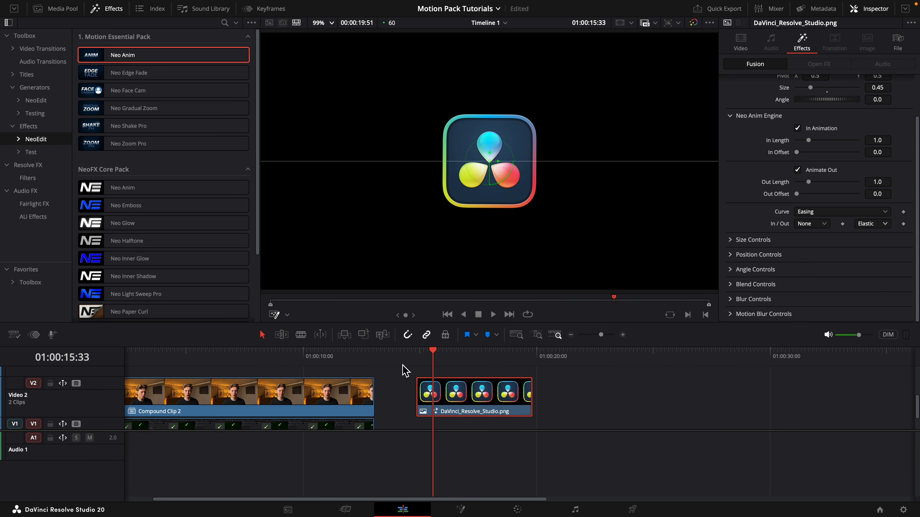
click(418, 353)
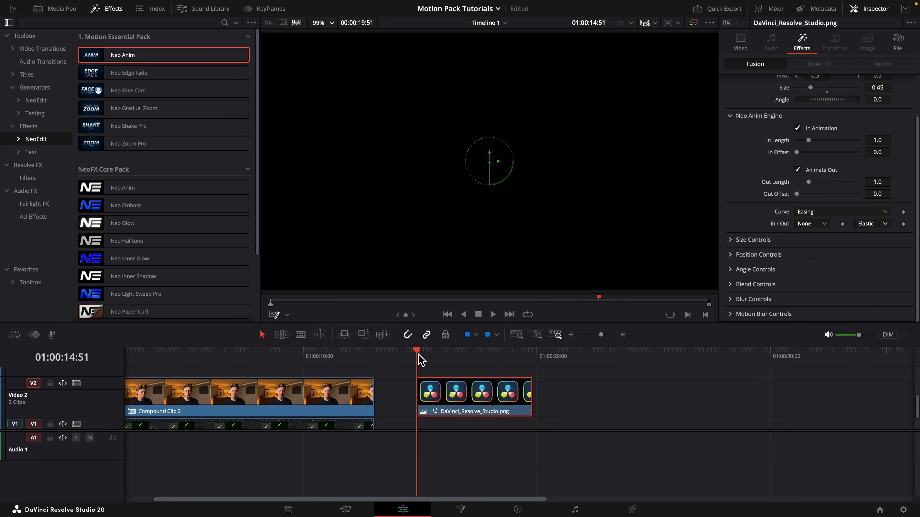
key(space)
click(419, 354)
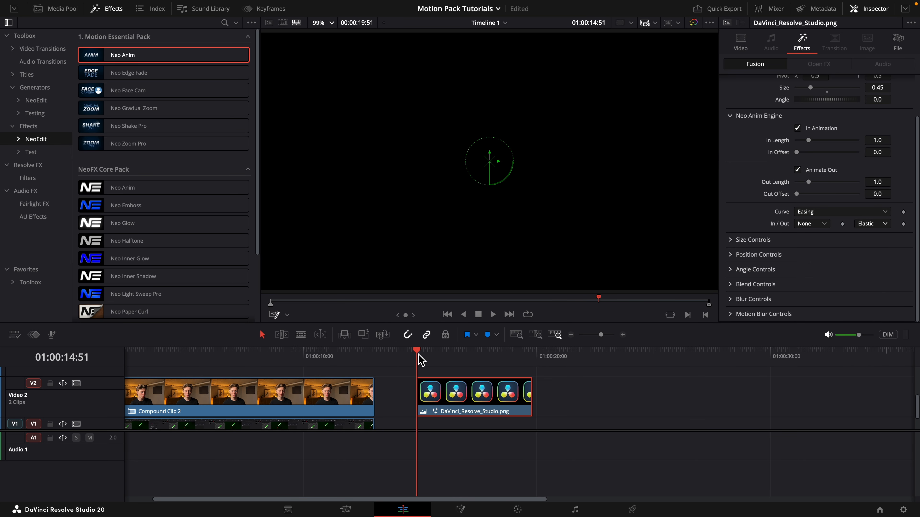
key(space)
click(418, 354)
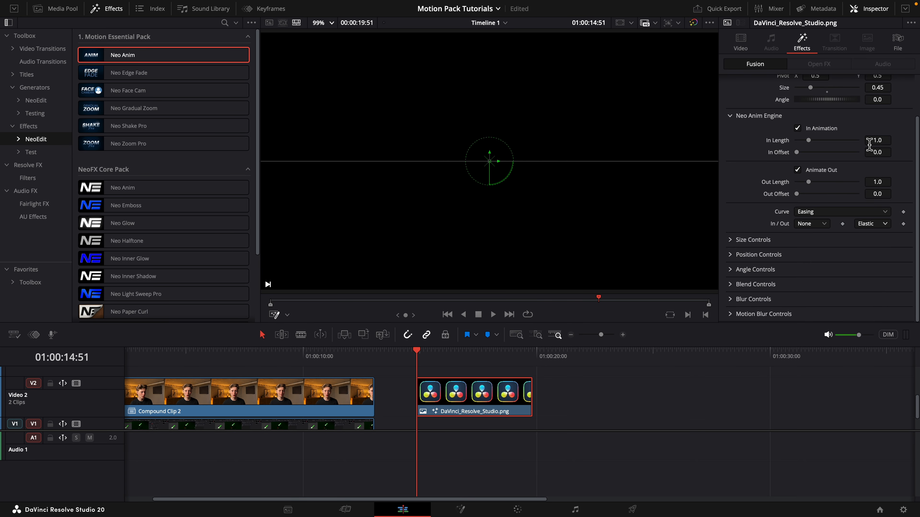
Try an In Length of 1.2 and play the clip's opening.
click(887, 141)
key(BackSpace)
text(2)
key(Tab)
click(905, 144)
key(space)
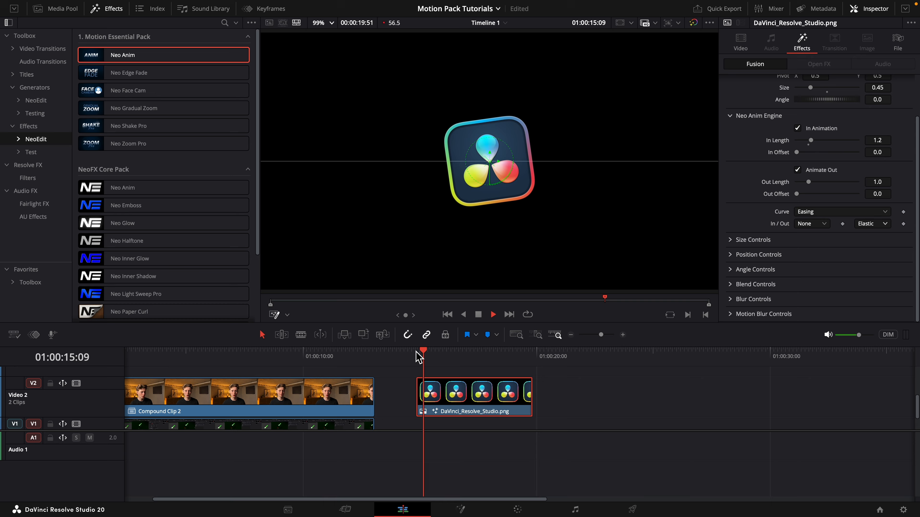
click(417, 354)
Set the out easing to Expo and turn off the size animation.
click(872, 223)
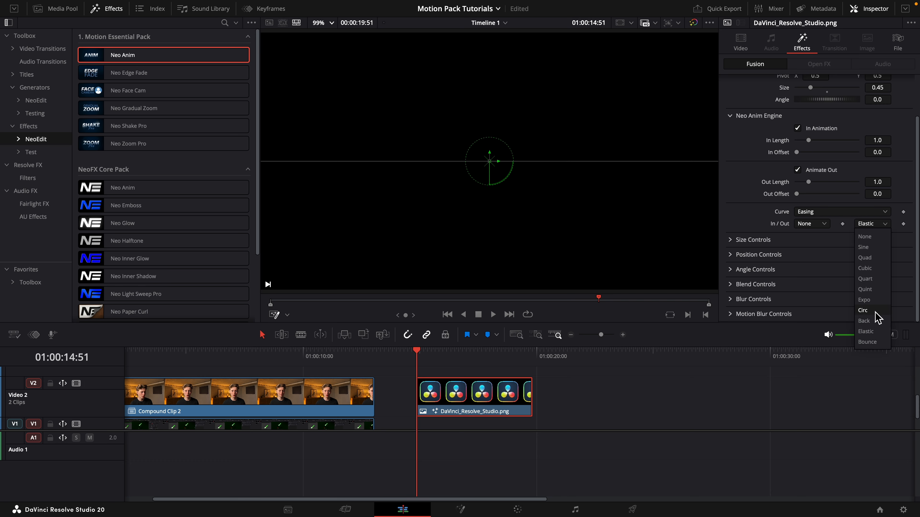
click(877, 300)
click(730, 240)
click(730, 241)
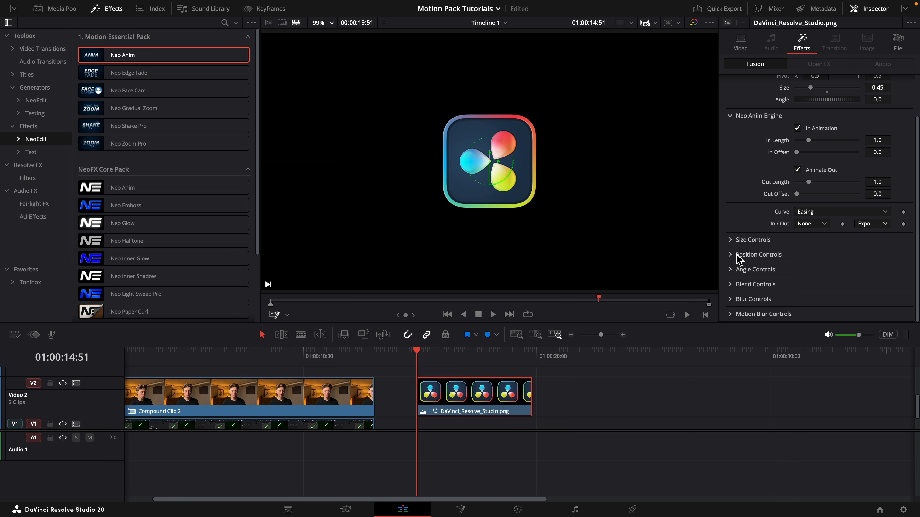
Turn on the position animation with a Start Offset of 0.06, try shifting its Origin Y, and play the opening.
click(730, 255)
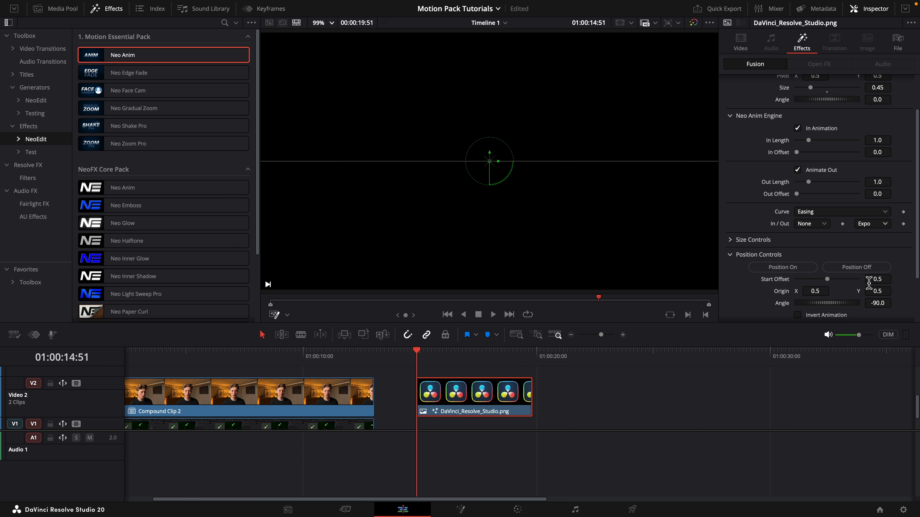
scroll(874, 277, down, 3)
mouse_move(883, 220)
mouse_down()
mouse_move(839, 220)
mouse_move(886, 230)
mouse_up()
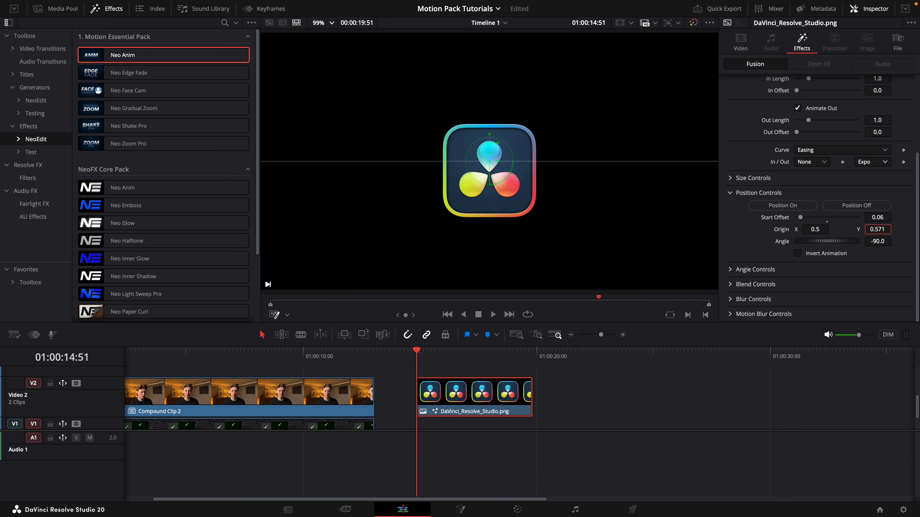
key(space)
key(space)
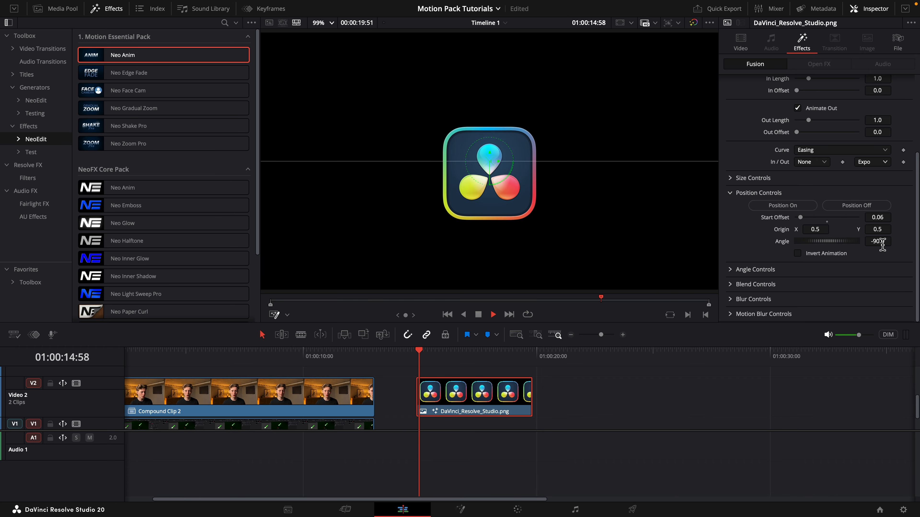
Try a position Angle of 0 and preview the clip from its start.
double_click(883, 242)
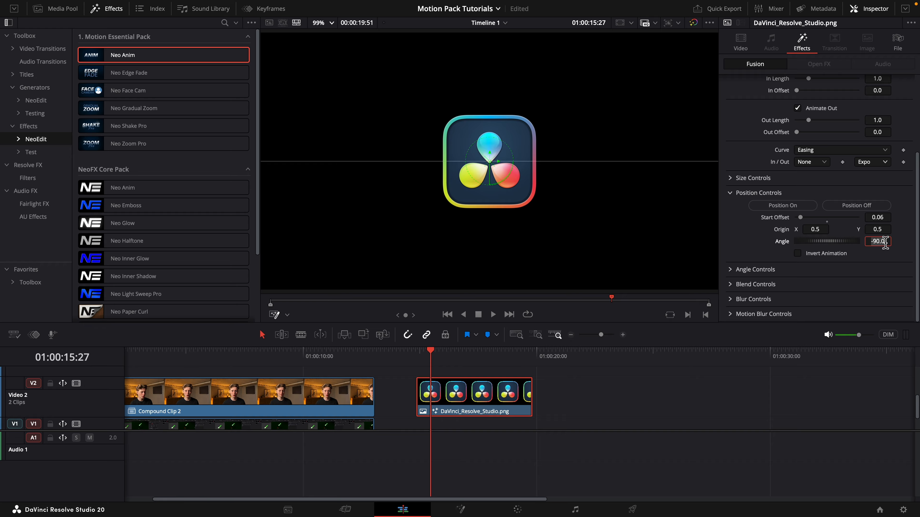
key(Tab)
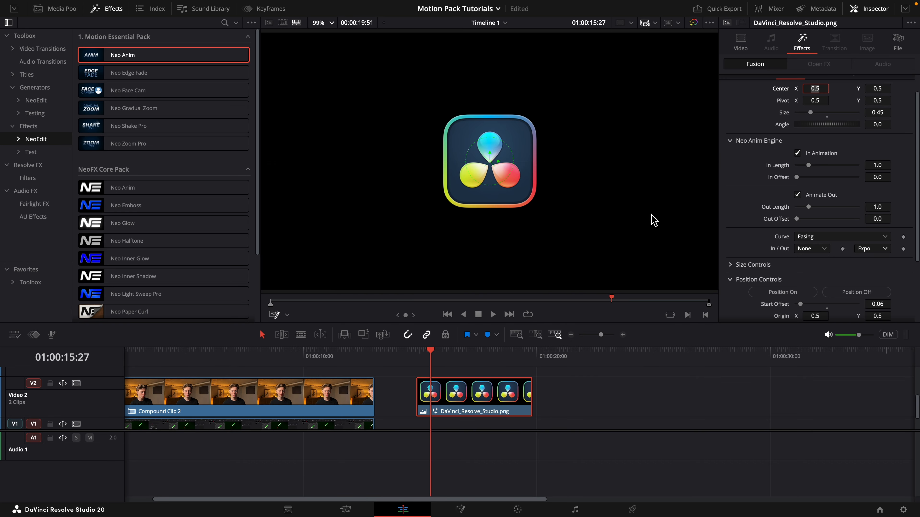
key(space)
click(415, 356)
key(space)
key(space)
scroll(885, 241, down, 4)
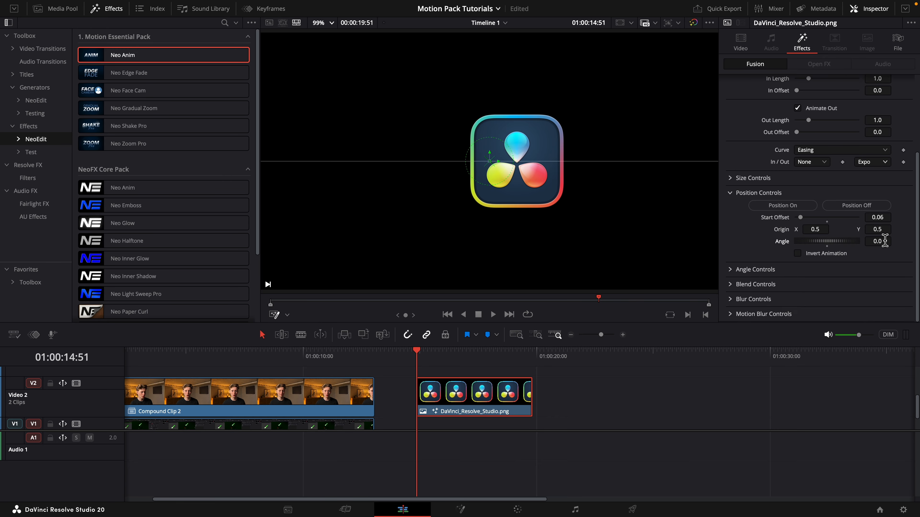
Try a position Angle of 180 and play the clip's opening.
key(Tab)
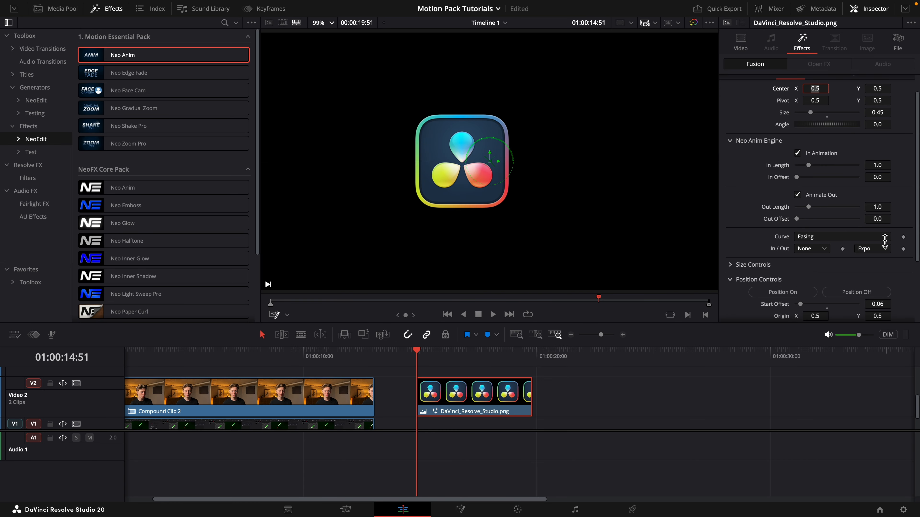
click(902, 214)
key(space)
key(space)
scroll(866, 220, down, 4)
Try a position Angle of 90 and view the clip's first frame.
double_click(884, 244)
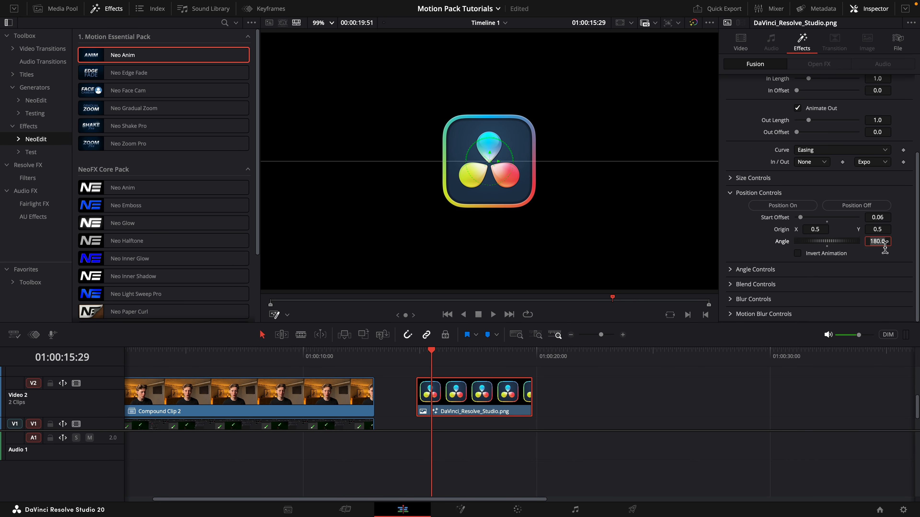
text(90)
key(Tab)
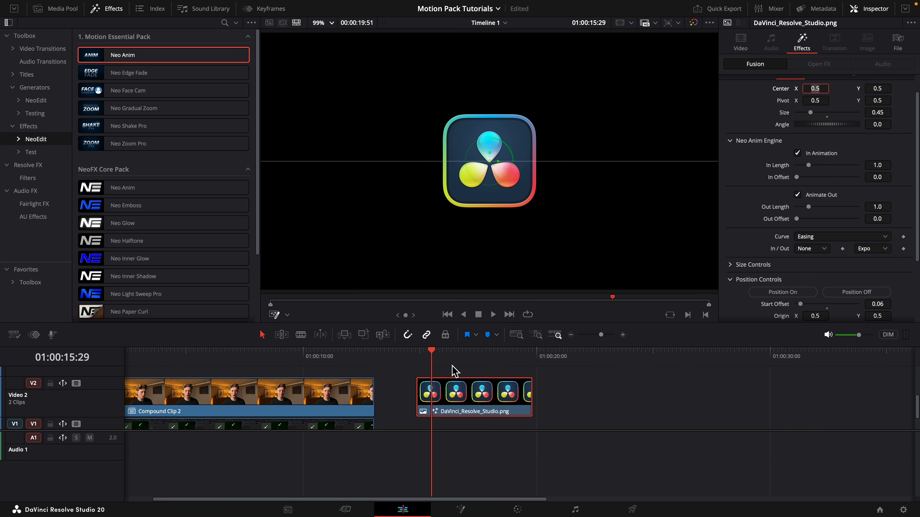
click(417, 353)
scroll(865, 217, down, 4)
Set the position Angle back to -90 and play the clip's opening.
double_click(884, 242)
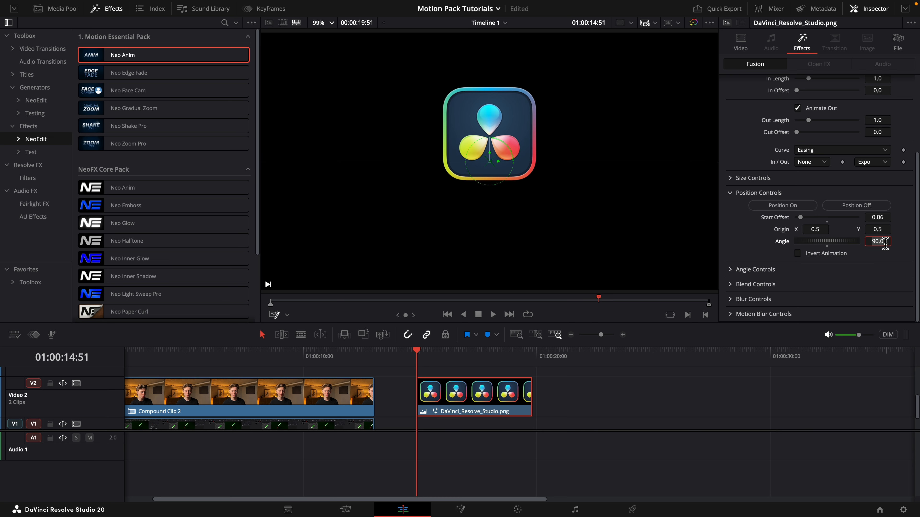
click(893, 221)
key(space)
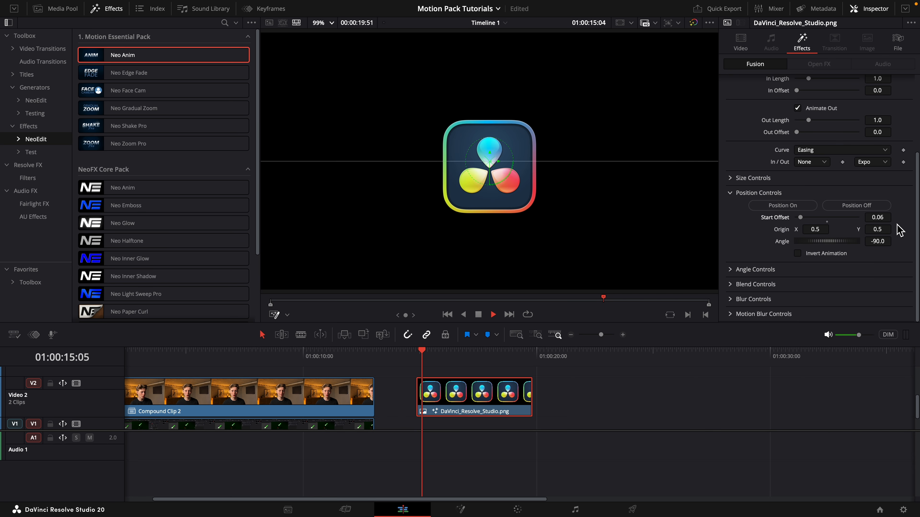
key(space)
Turn off the angle animation.
click(753, 270)
scroll(833, 290, down, 2)
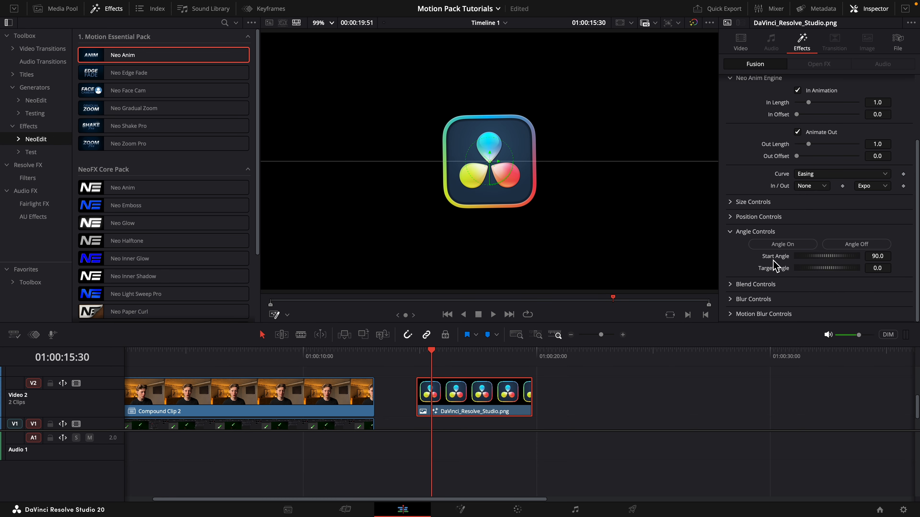
click(857, 246)
click(730, 255)
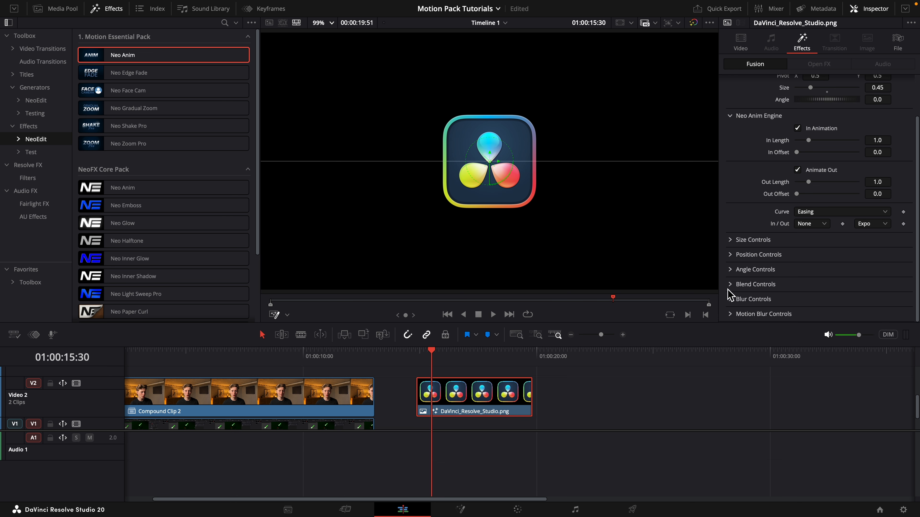
Turn on the blend animation and play the clip's opening.
click(729, 286)
click(761, 297)
click(417, 354)
key(space)
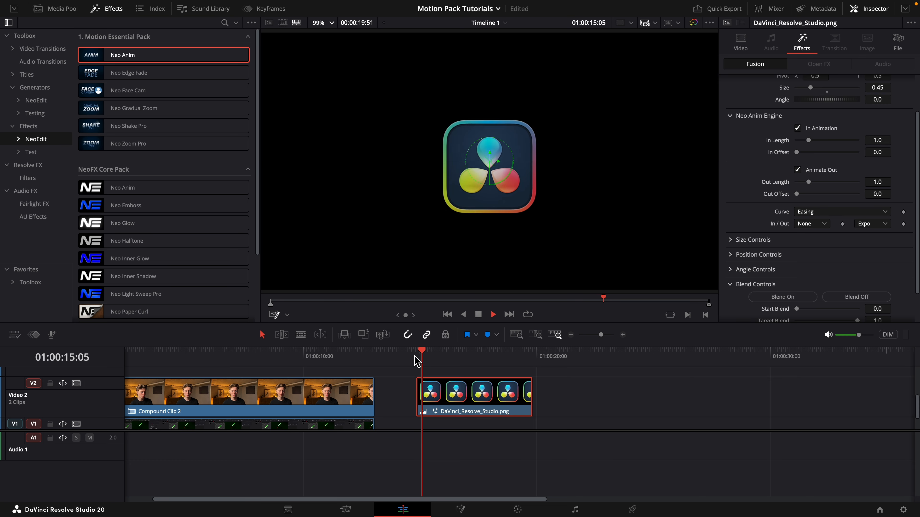
key(space)
key(space)
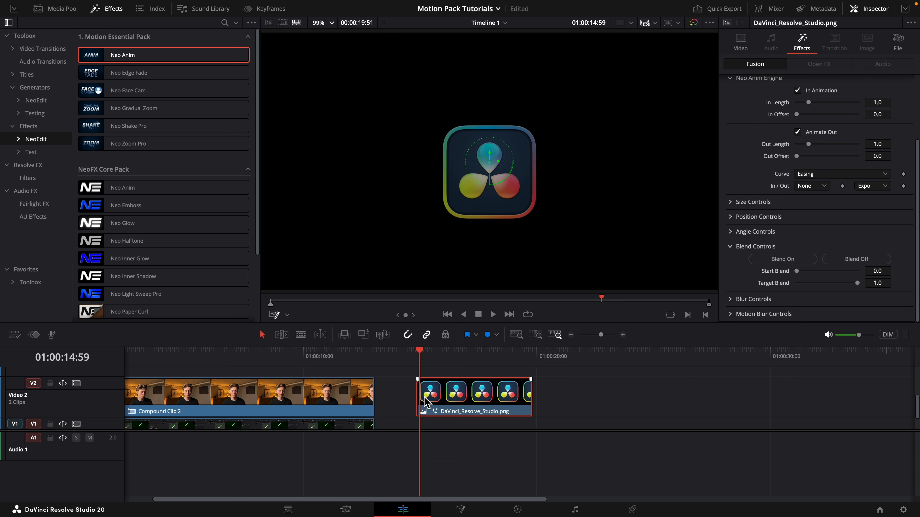
Try a Start Blend of 0.181 at the clip's first frame.
click(416, 354)
drag(881, 271, 886, 271)
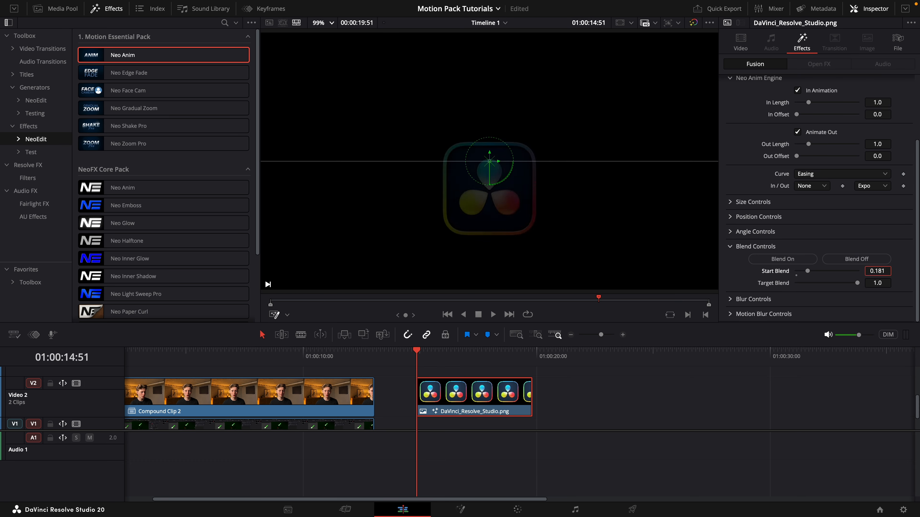
click(736, 247)
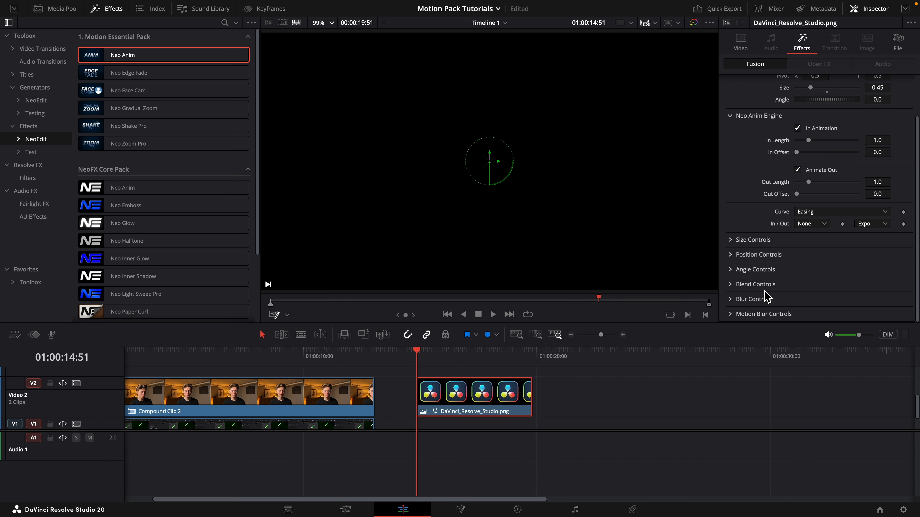
Try the blur animation on the clip's opening, then turn it off.
click(771, 299)
click(788, 312)
scroll(797, 315, down, 3)
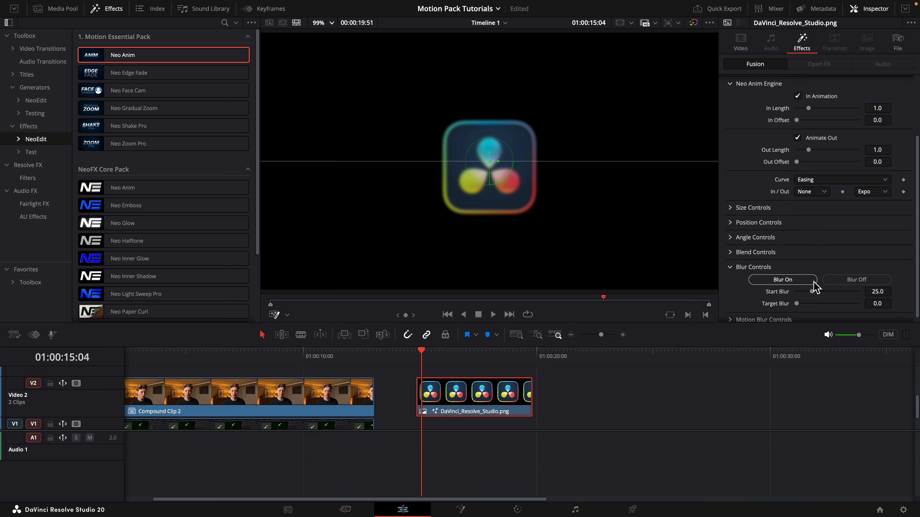
drag(812, 286, 817, 285)
click(856, 275)
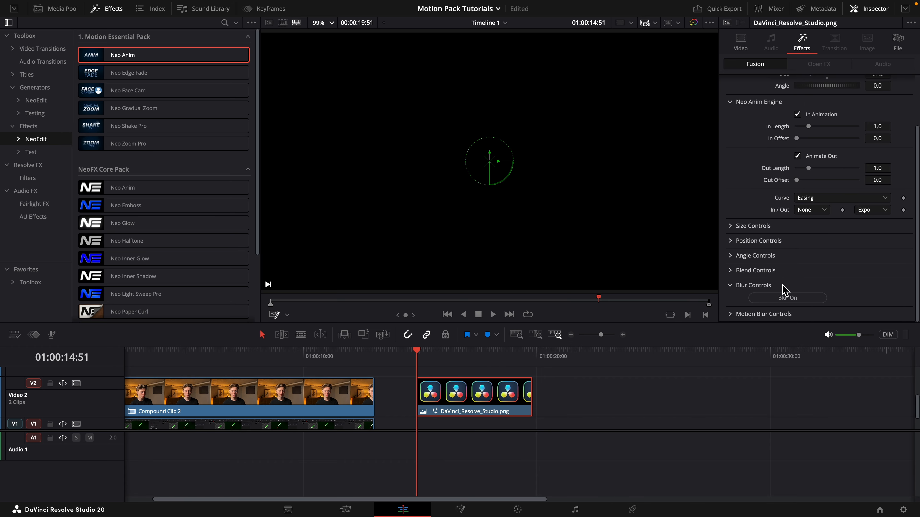
click(735, 286)
Turn off the blend and position animations.
click(858, 299)
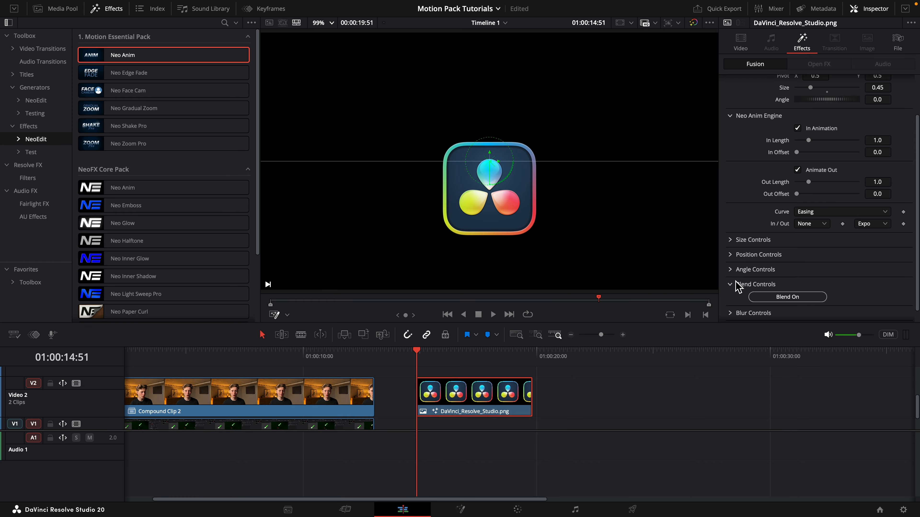
click(736, 283)
click(746, 256)
click(856, 267)
click(748, 256)
Turn the size and angle animations back on.
click(739, 242)
click(775, 252)
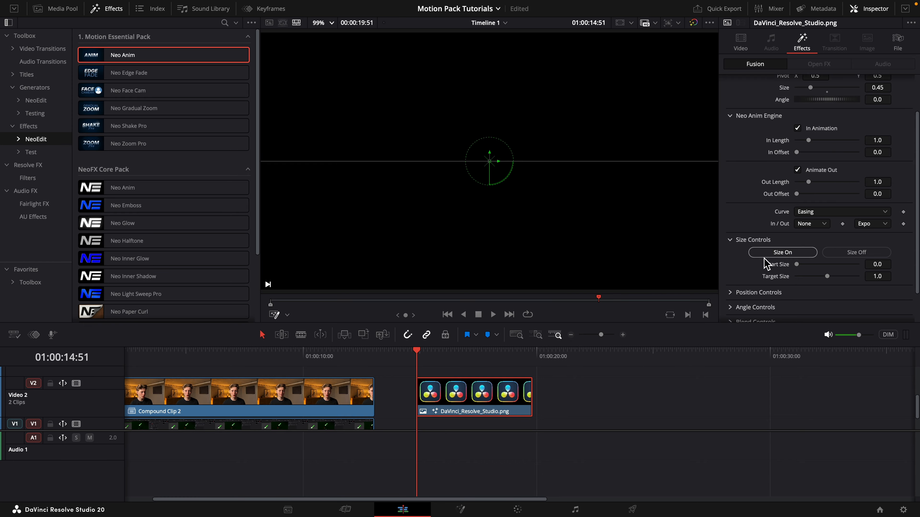
click(739, 240)
click(739, 269)
click(739, 269)
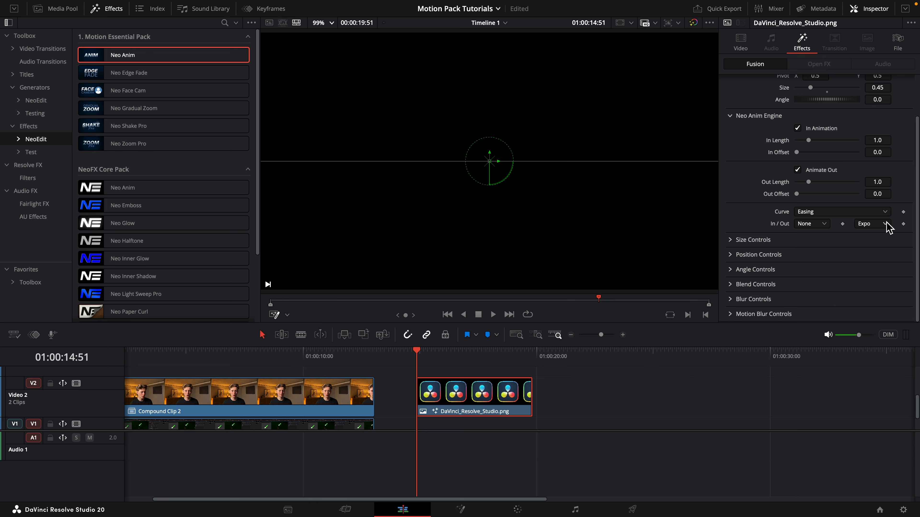
Set the out easing to Elastic and the In Length to 1.2, and play the clip's opening.
click(886, 224)
click(874, 325)
click(887, 141)
text(.2)
key(Tab)
click(889, 127)
key(space)
key(space)
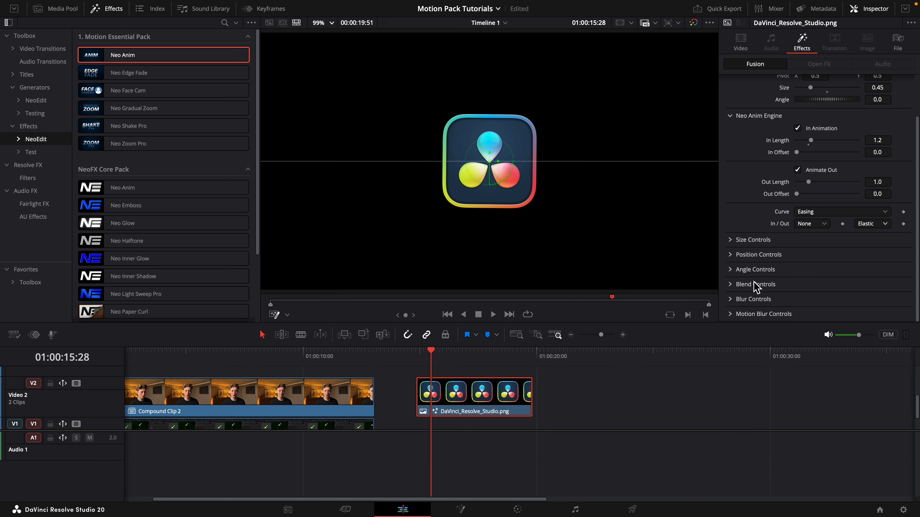
Show the Motion Blur Controls and play the middle of the logo clip.
click(735, 314)
scroll(805, 297, down, 1)
scroll(807, 308, down, 2)
click(467, 352)
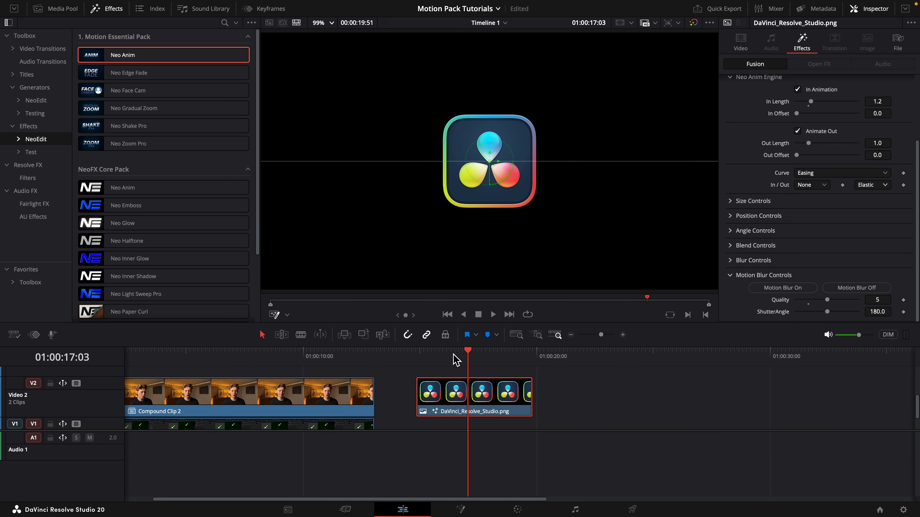
click(452, 354)
key(space)
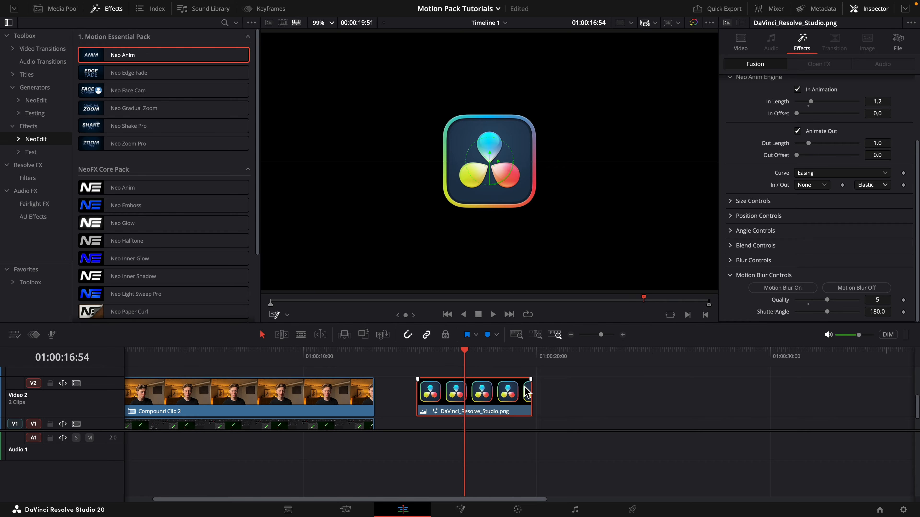
Replay the logo clip from its start to review the finished opening animation.
scroll(527, 393, down, 2)
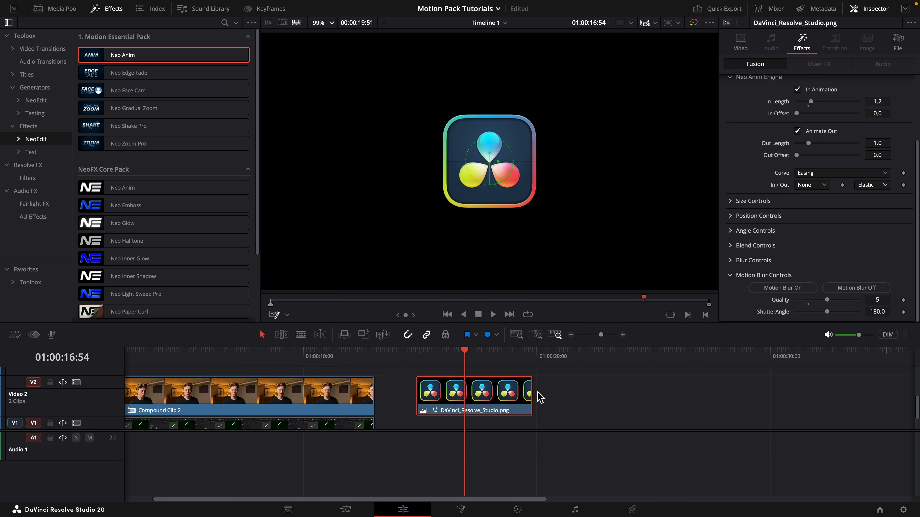
scroll(539, 399, up, 3)
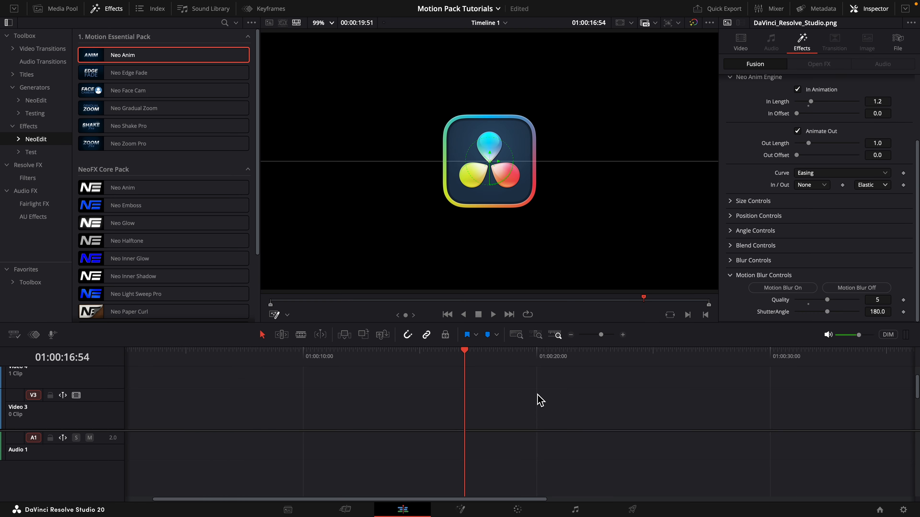
scroll(629, 403, down, 3)
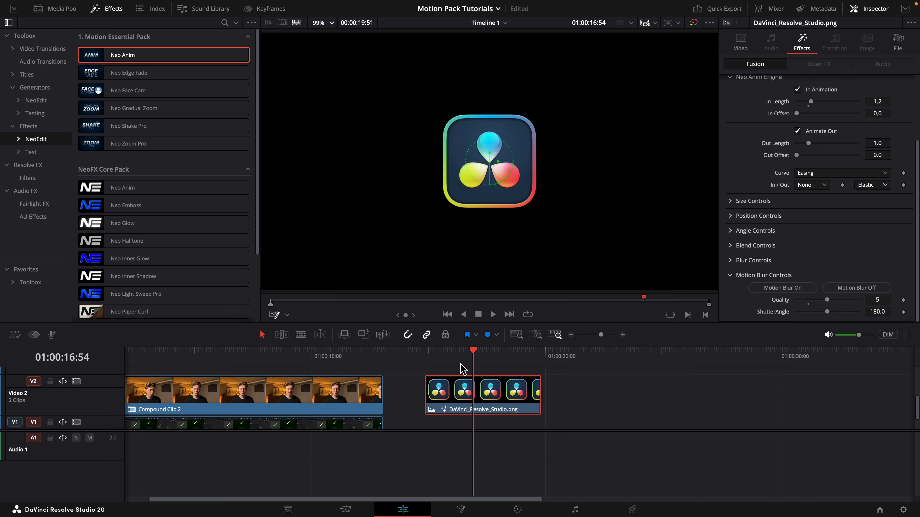
click(426, 356)
key(space)
click(427, 356)
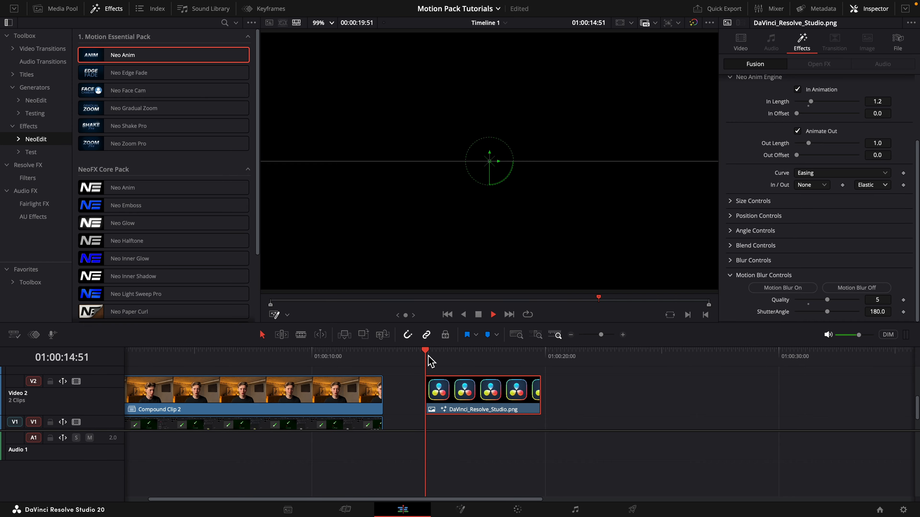
Step a few frames into the logo clip's opening to examine its motion blur.
key(space)
click(428, 355)
key(Right)
key(Right)
key(Right)
key(Right)
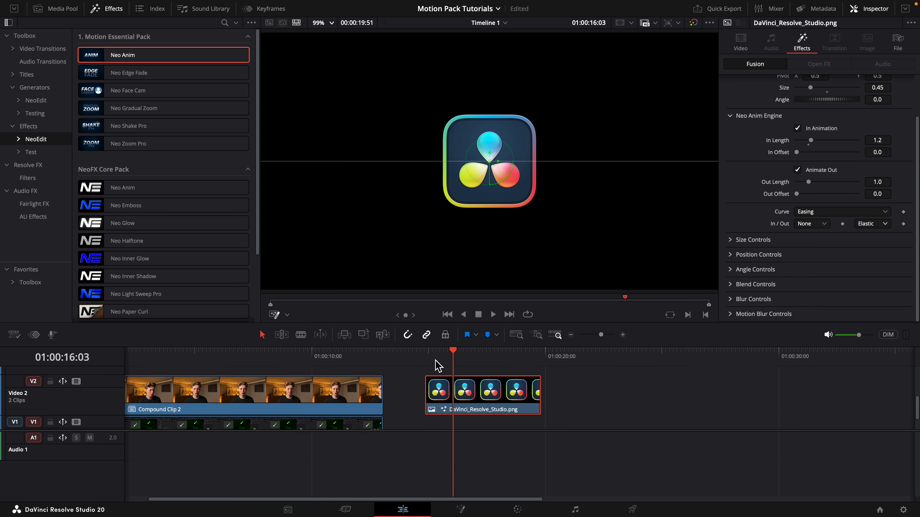
Play the logo clip's opening from its start and its closing animation.
click(427, 355)
key(space)
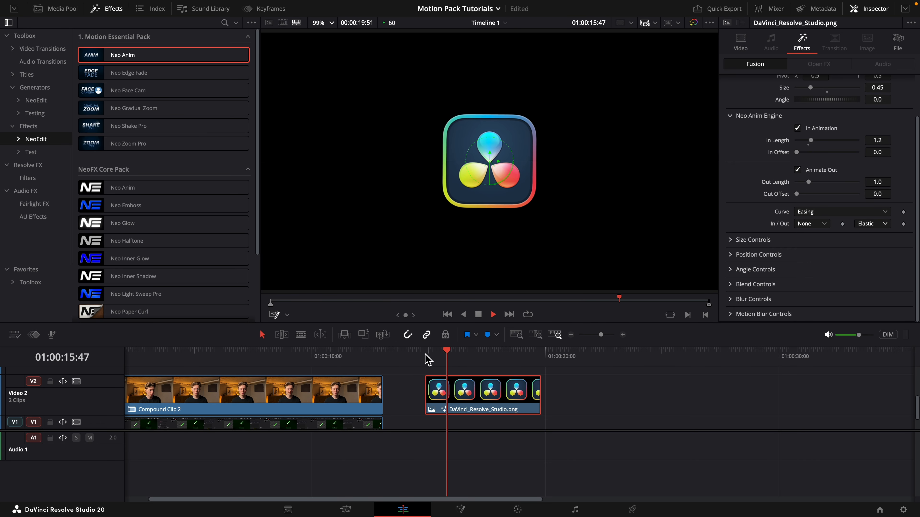
key(space)
click(526, 357)
key(space)
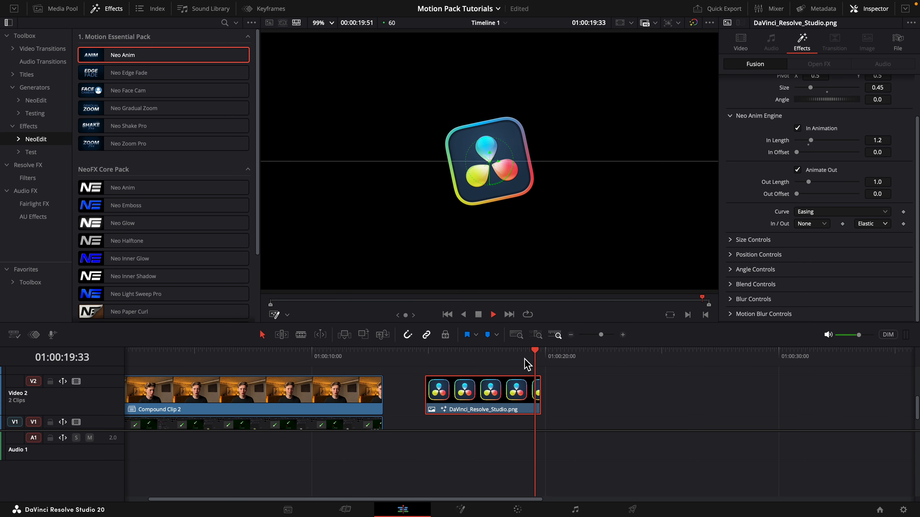
key(space)
click(520, 356)
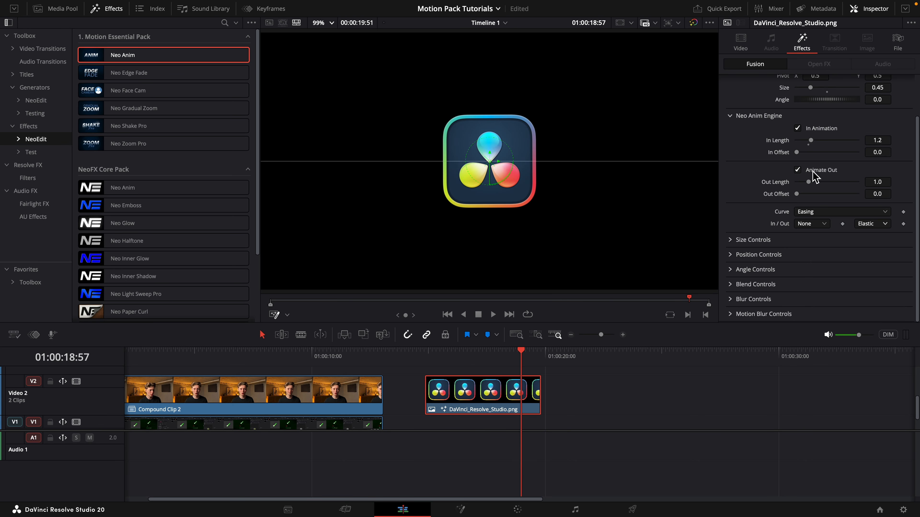
Turn off Animate Out on the existing Neo Anim and apply a second Neo Anim effect to the logo clip.
click(813, 172)
drag(178, 59, 460, 429)
click(425, 354)
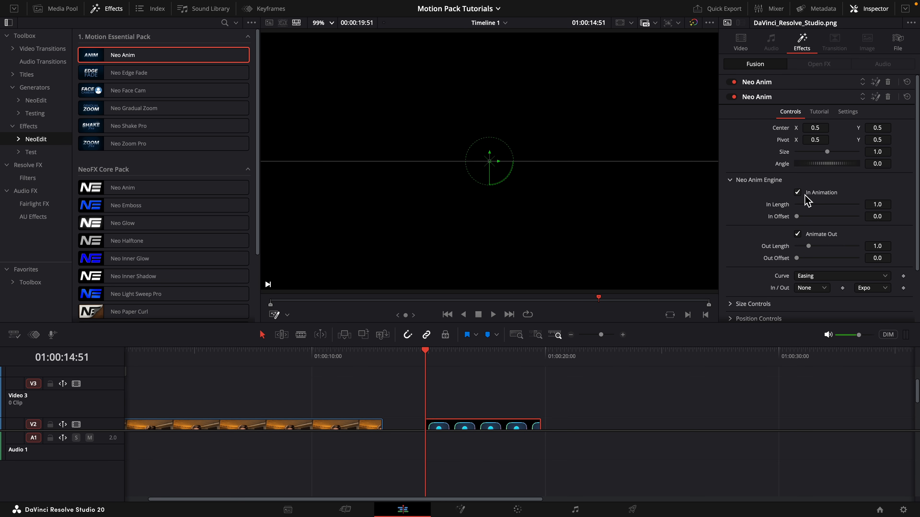
Turn off In Animation on the second Neo Anim and turn on its blur animation.
click(805, 194)
scroll(802, 221, down, 3)
click(732, 299)
scroll(753, 298, down, 1)
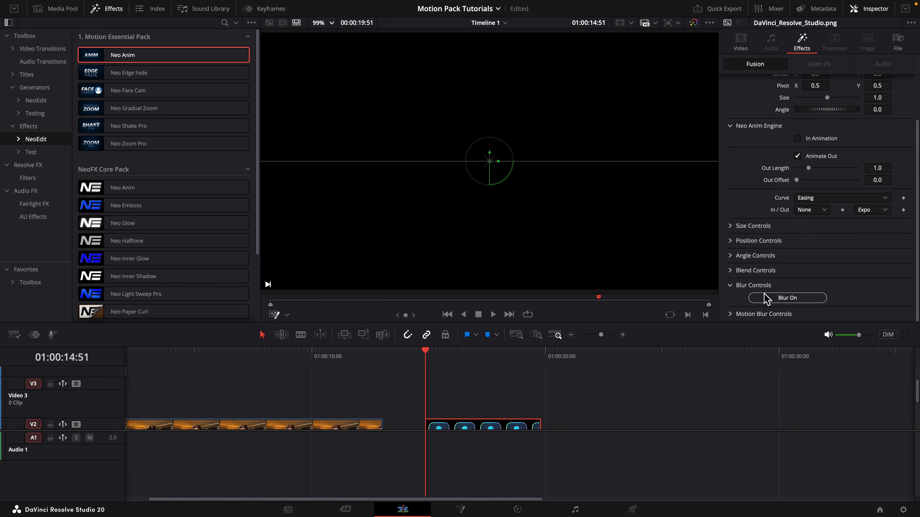
click(766, 297)
Show the second Neo Anim's Blend Controls and play the logo clip, jumping ahead to its ending.
click(733, 269)
key(space)
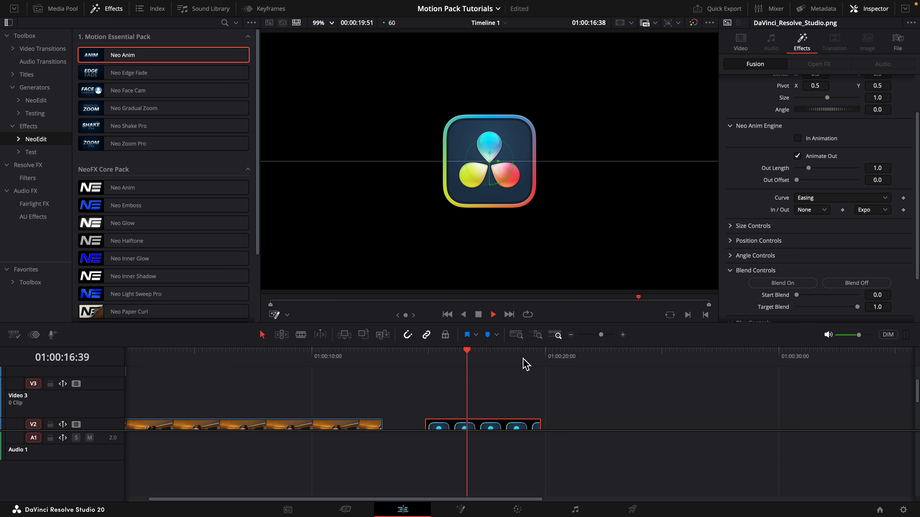
click(523, 358)
click(523, 358)
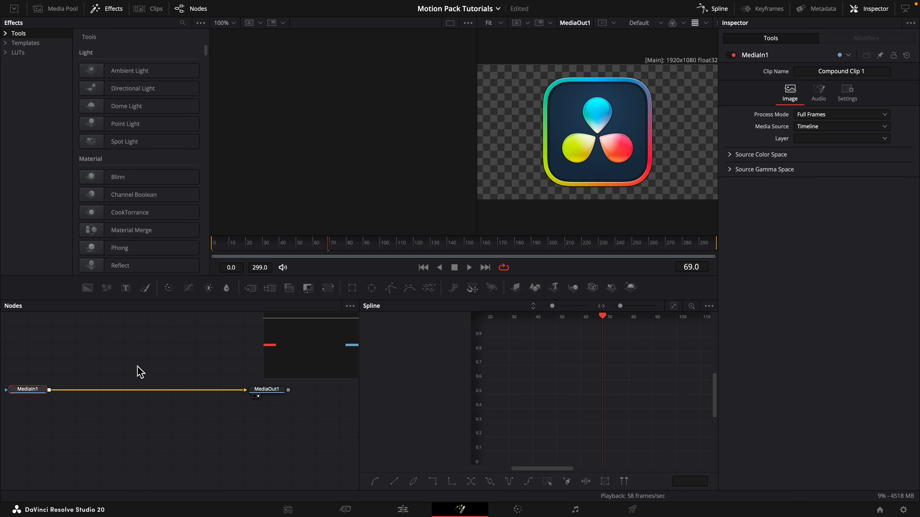
Switch to Finder, open the Setting Files for Fusion Page folder to view Neo Anim.setting, and return to DaVinci Resolve.
key(ctrl+Right)
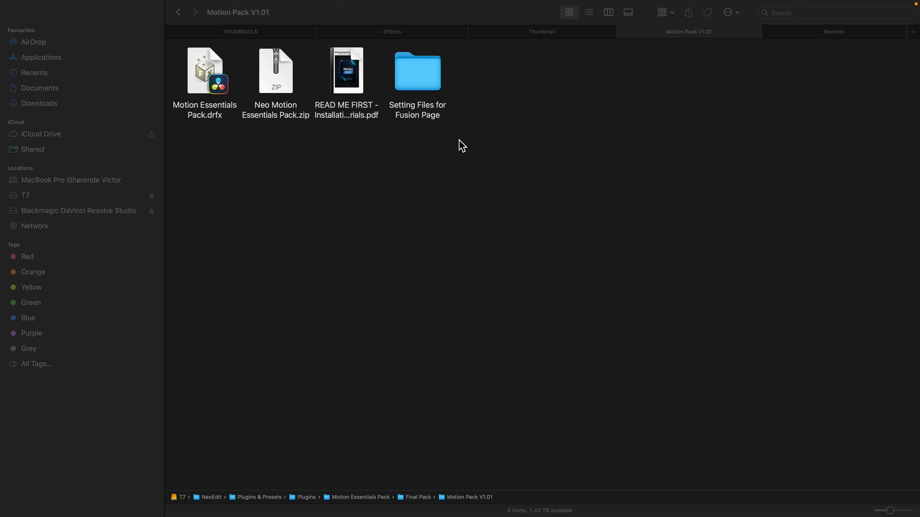
double_click(428, 79)
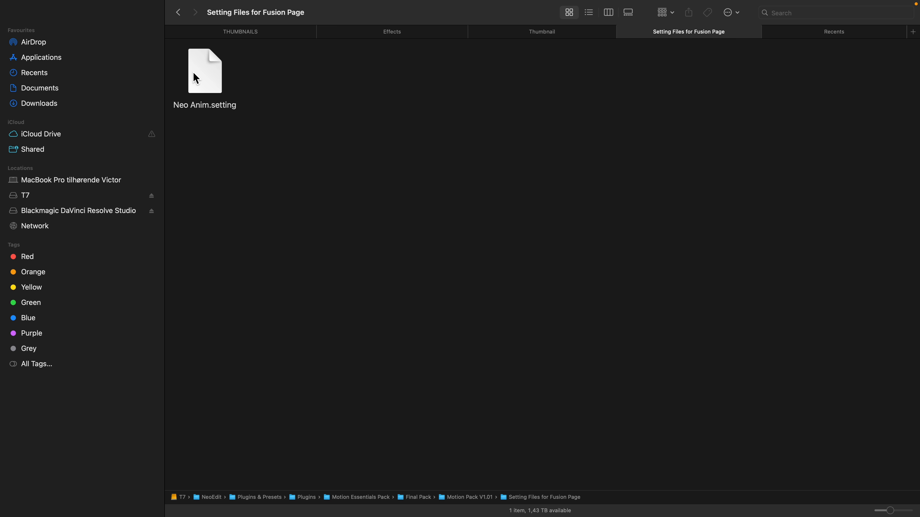
key(ctrl+Left)
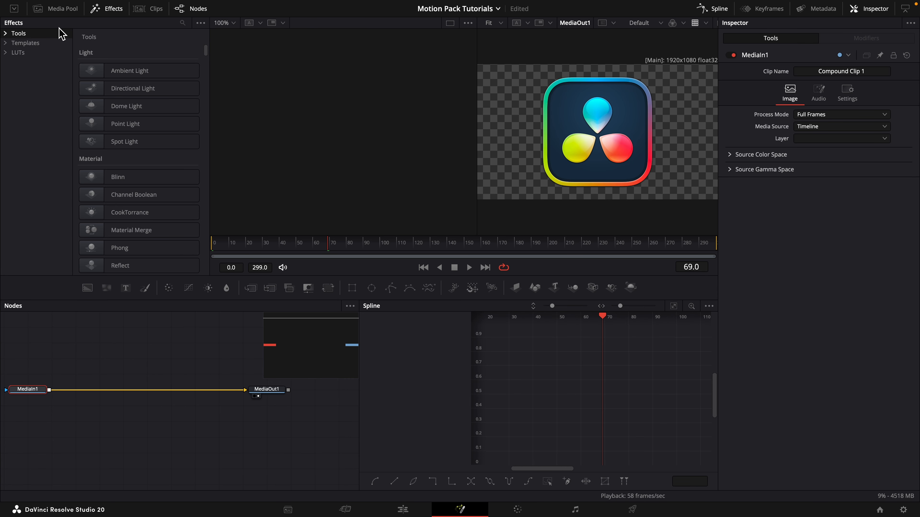
Try the Edit template version of Neo Anim between MediaIn1 and MediaOut1, and delete it.
click(5, 43)
click(15, 53)
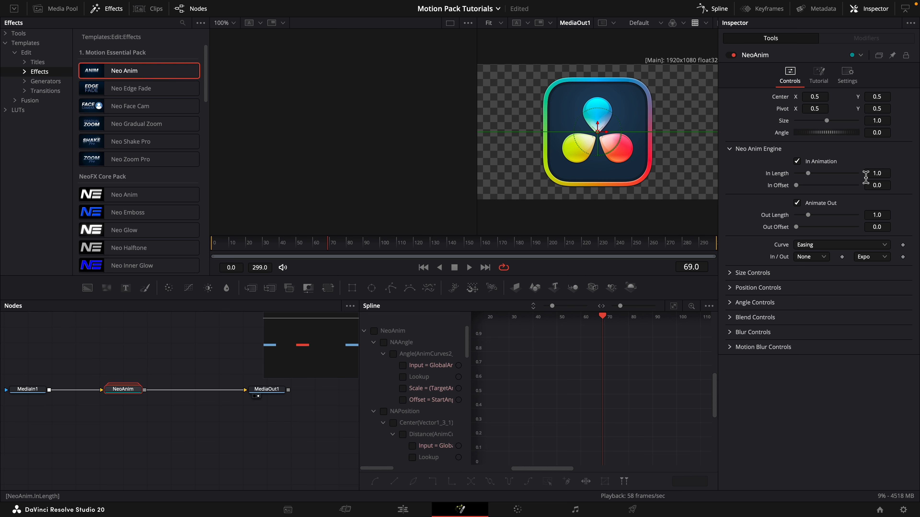
key(Delete)
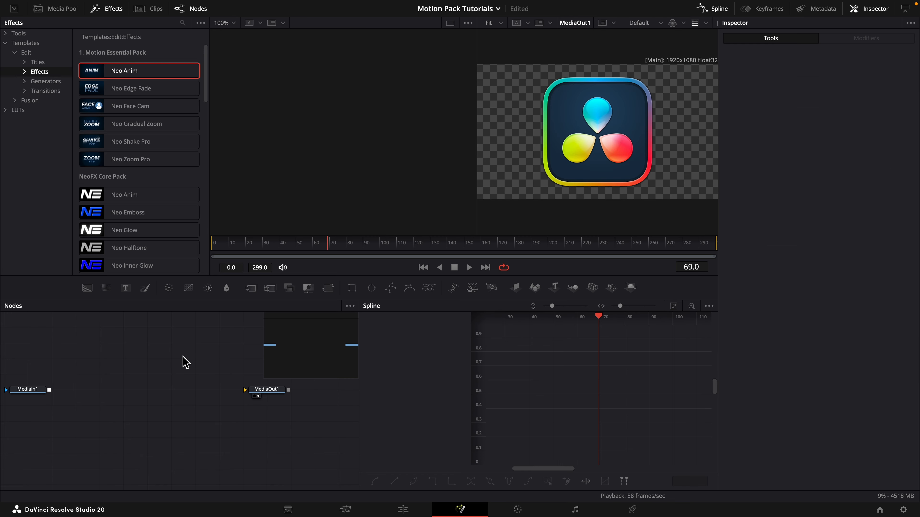
Add the Fusion version of NeoAnim through a tool search for "NEO" and insert it between MediaIn1 and MediaOut1.
key(shift+space)
text(NEO)
key(Return)
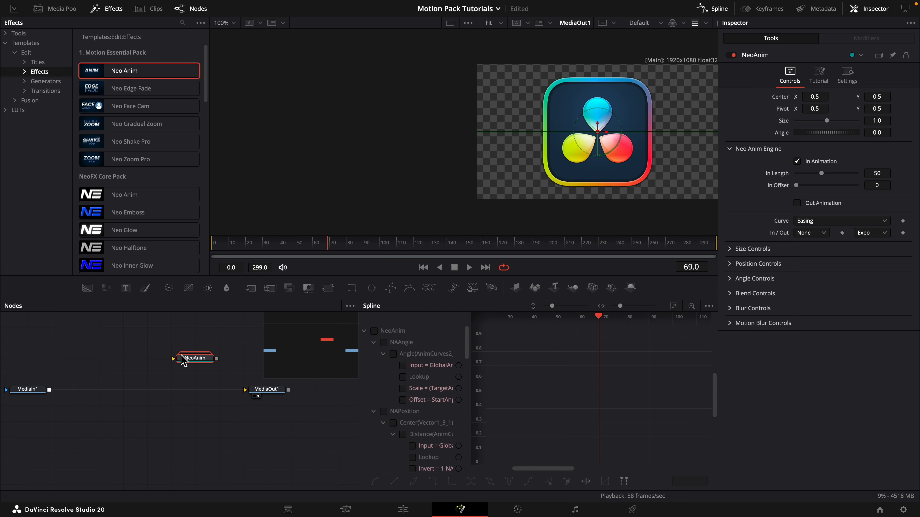
drag(184, 360, 137, 391)
Play NeoAnim's default opening from the first frame and review its In Animation settings.
drag(305, 250, 214, 256)
key(space)
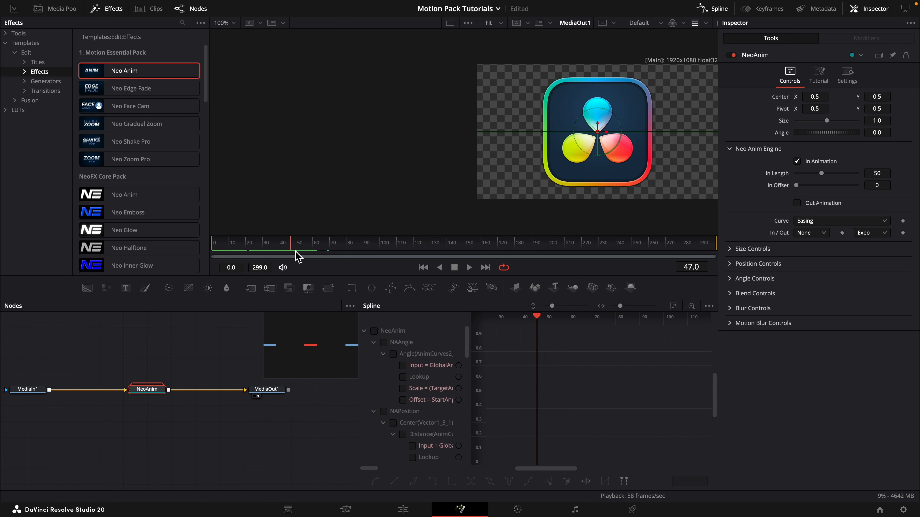
click(280, 250)
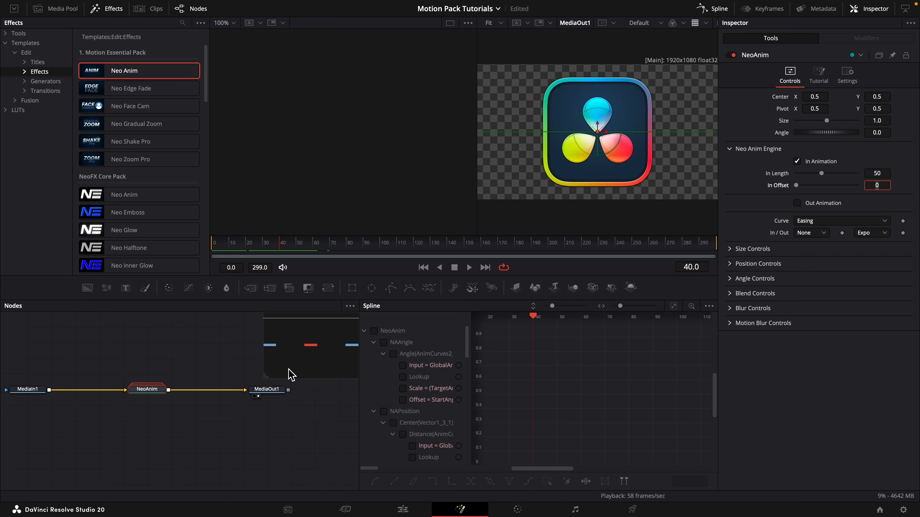
click(213, 371)
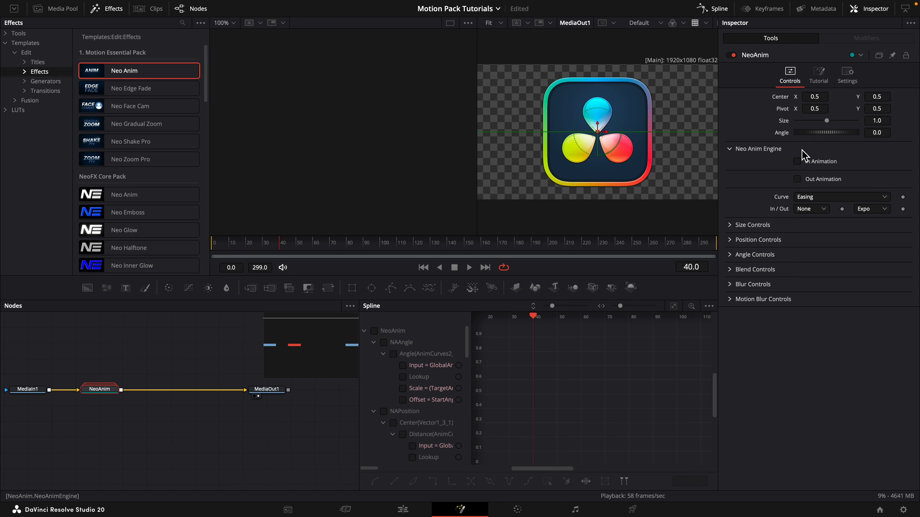
click(797, 162)
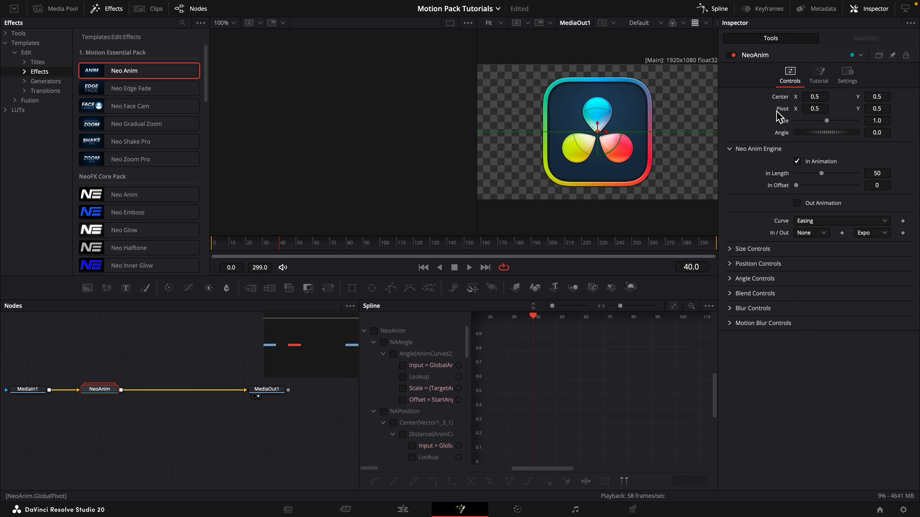
Try NeoAnim's global transform with Center X 0.599, Pivot X 0.18, Size 0.5 and Angle 41.7, and reset the values.
drag(809, 97, 829, 98)
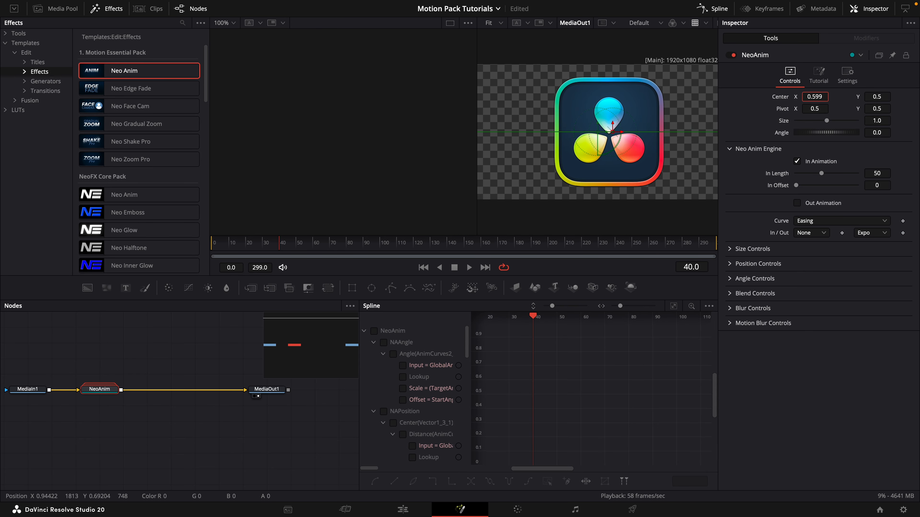
drag(808, 109, 803, 128)
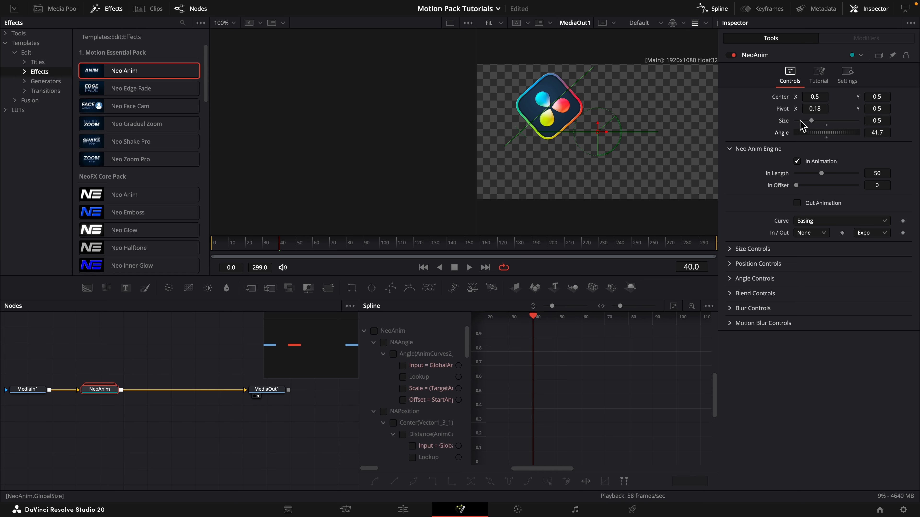
double_click(787, 109)
click(827, 125)
double_click(829, 135)
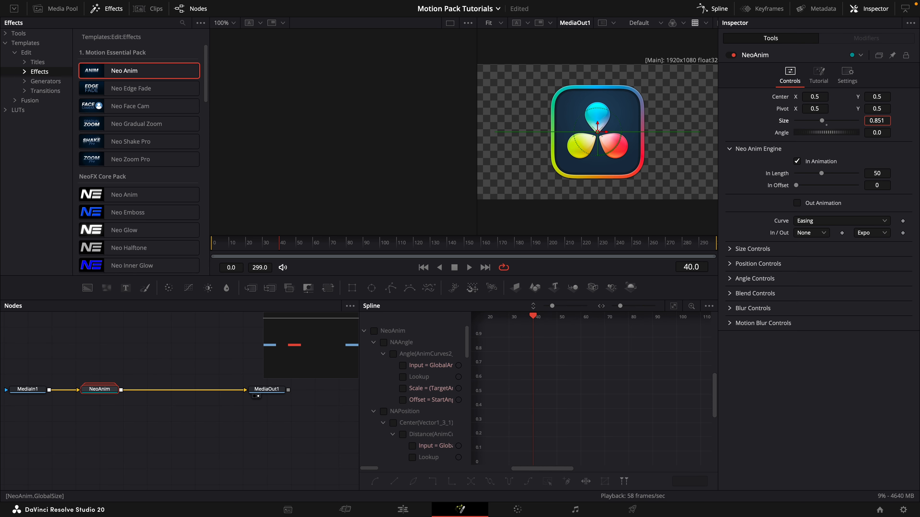
Try a Transform node between NeoAnim and MediaOut1.
key(shift+space)
text(TRANS)
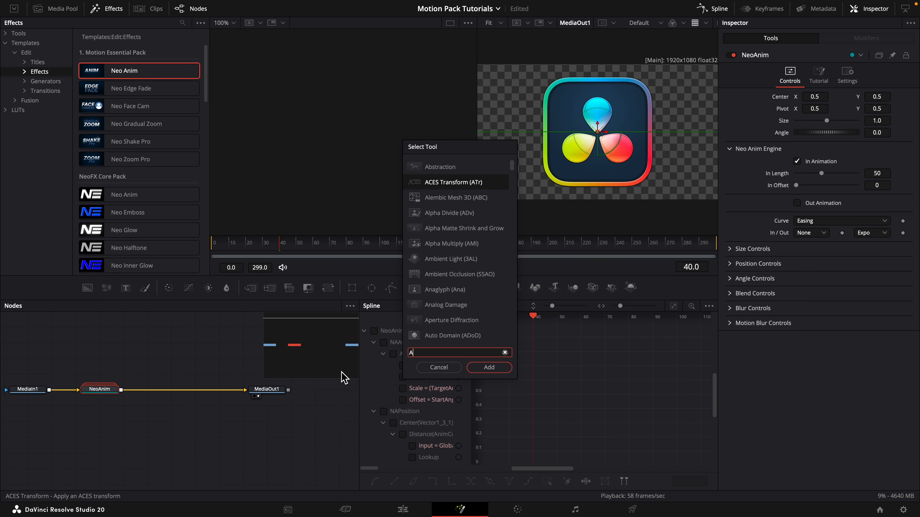
key(Return)
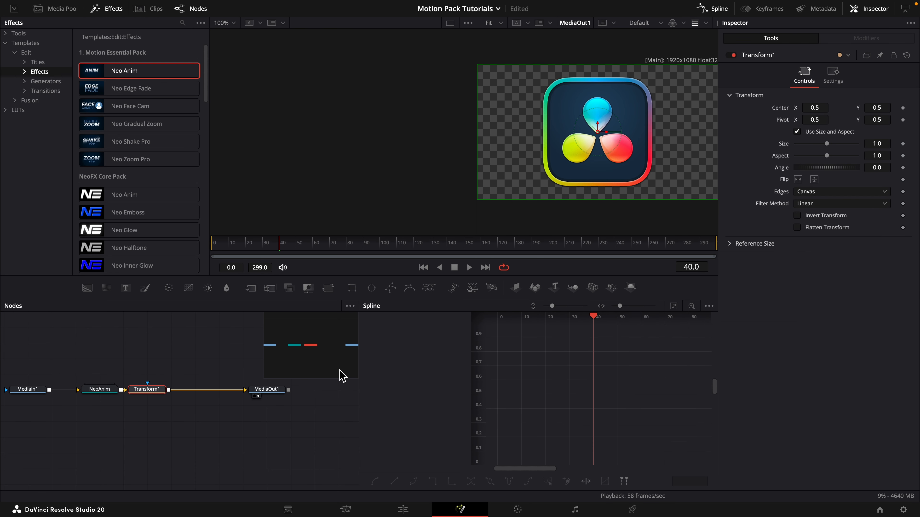
Turn on NeoAnim's size animation and enable its Out Animation.
click(732, 250)
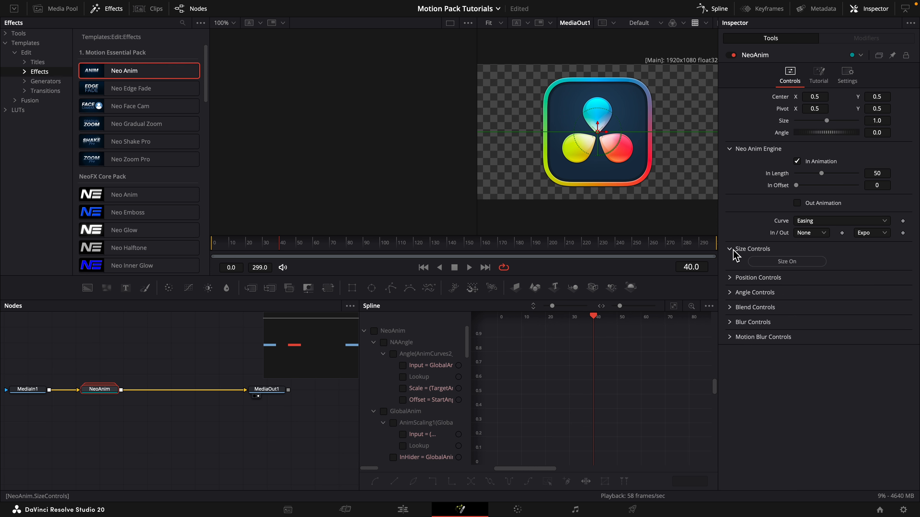
click(806, 261)
drag(258, 246, 674, 248)
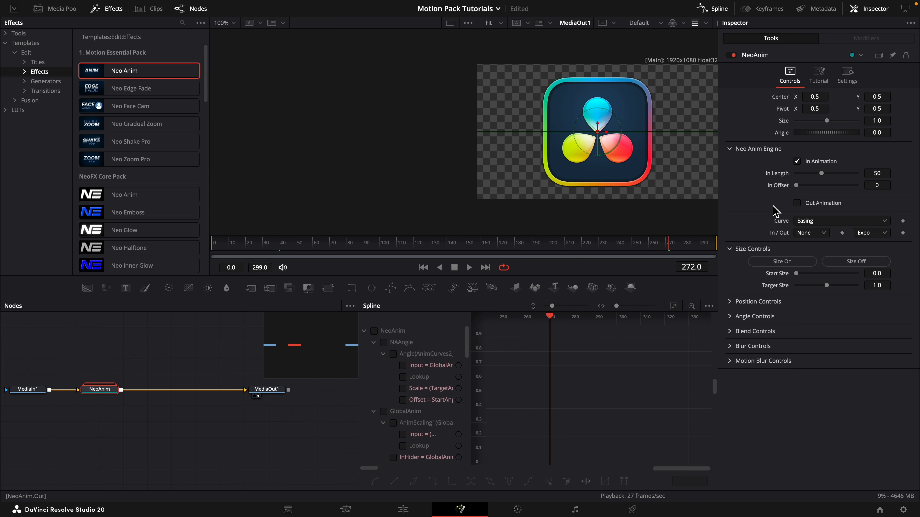
click(808, 205)
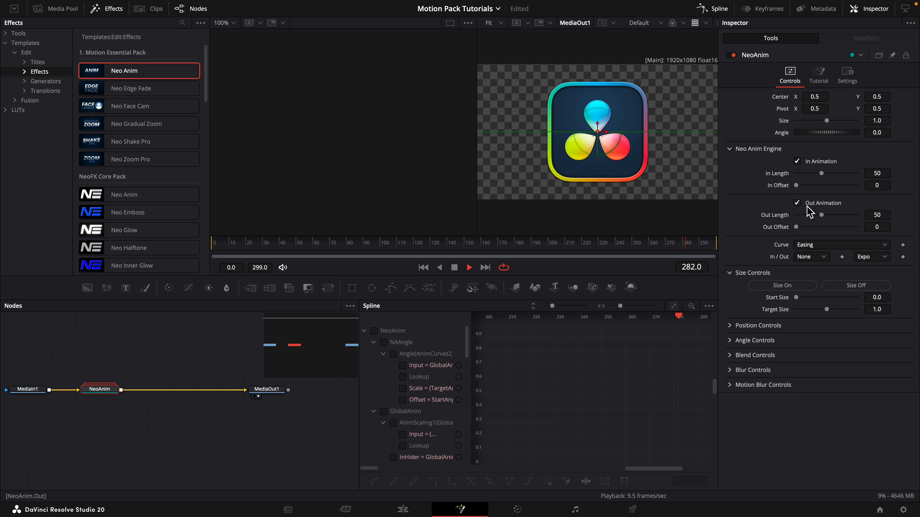
Scrub the composition's opening from the first frames to frame 50.
click(219, 250)
drag(219, 250, 221, 251)
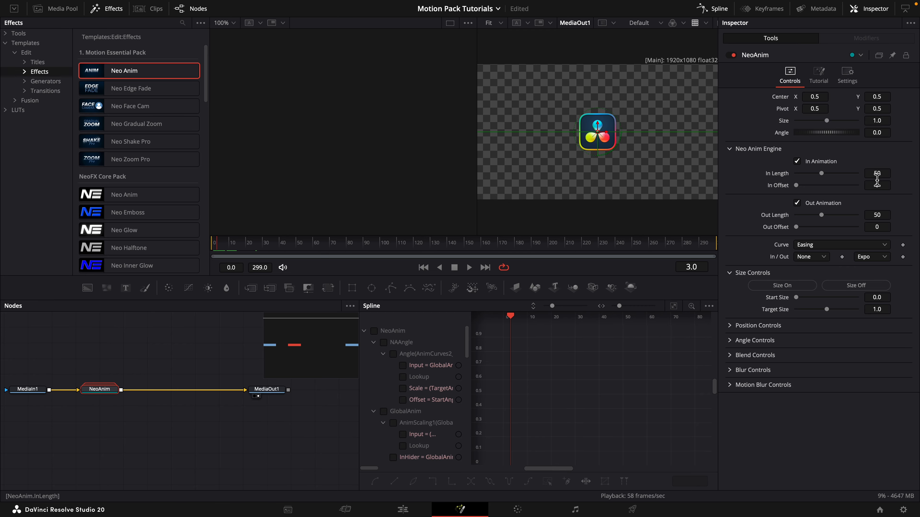
drag(293, 251, 299, 251)
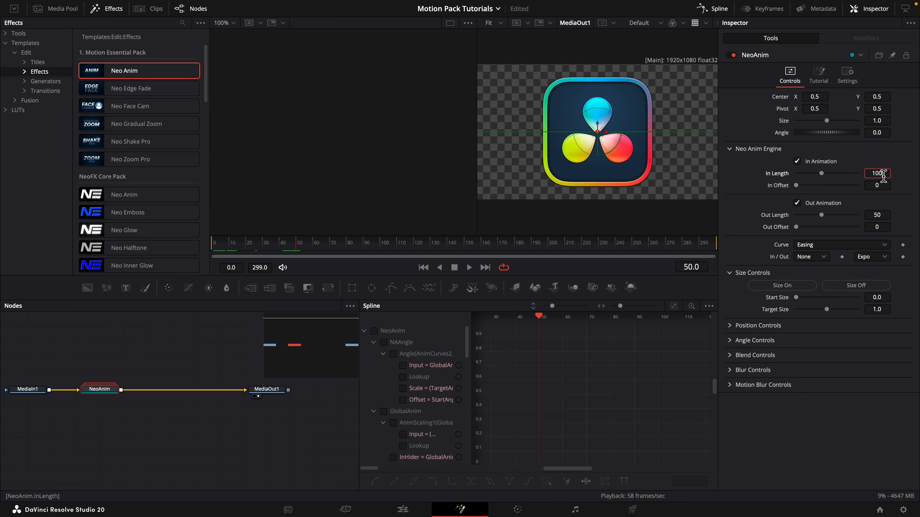
Set NeoAnim's In Length to 100 and its out easing to None, and scrub the opening to frame 100.
key(Tab)
mouse_move(250, 246)
mouse_down()
mouse_move(377, 246)
mouse_move(258, 253)
mouse_up()
click(871, 256)
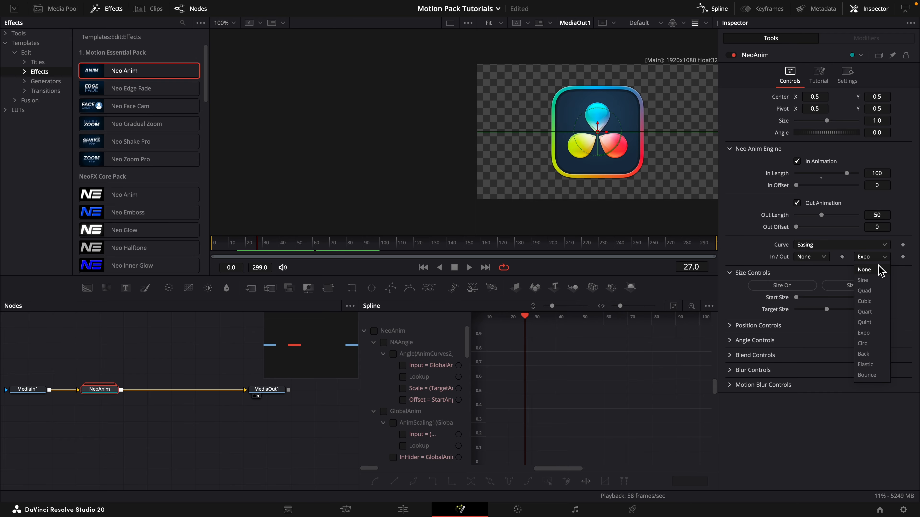
click(867, 272)
drag(260, 247, 387, 251)
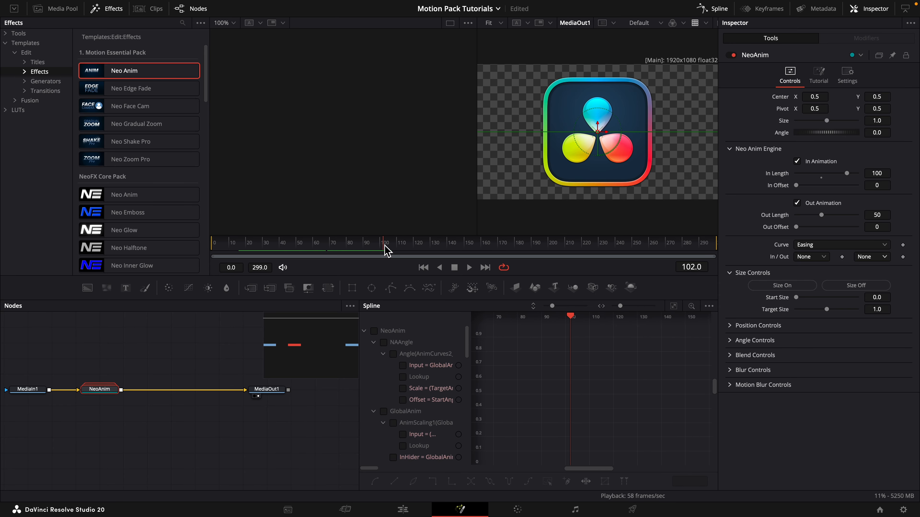
Set NeoAnim's In Length back to 50 and its In Offset to 50, and play the delayed opening.
click(821, 178)
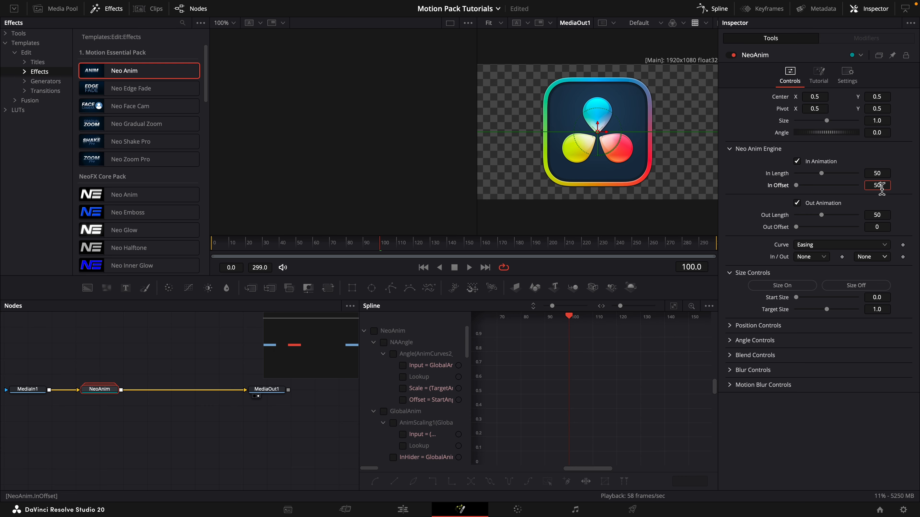
key(Return)
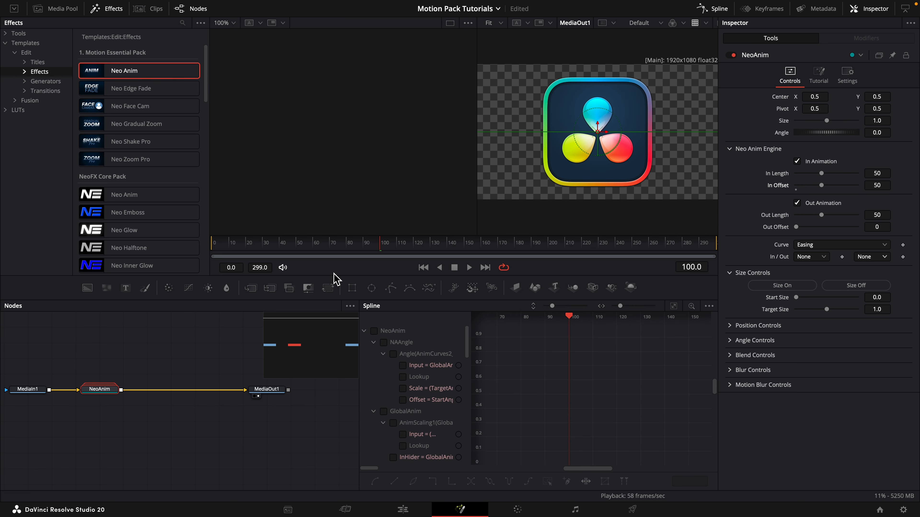
drag(342, 250, 302, 254)
key(space)
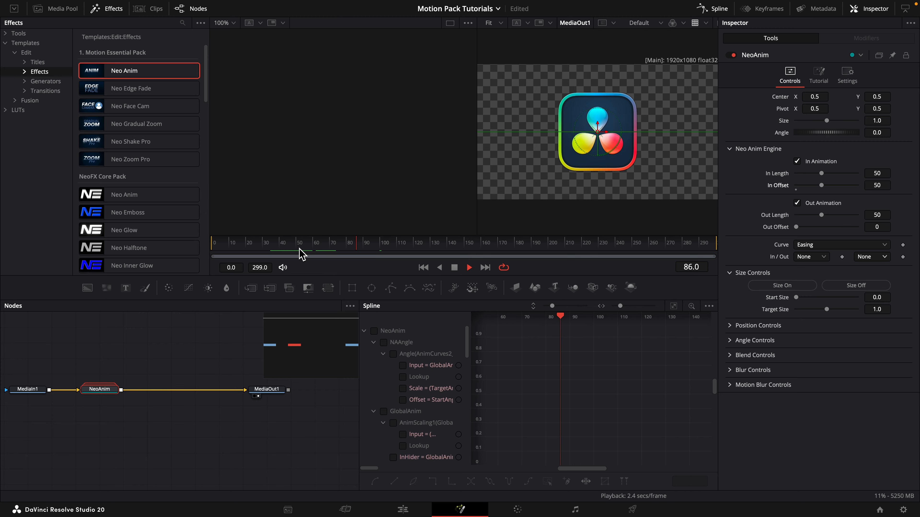
key(space)
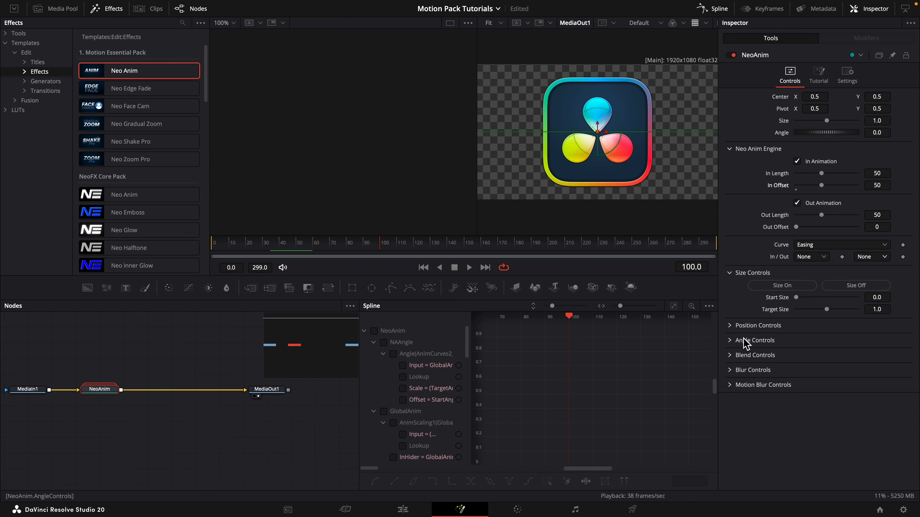
Go to the last frame, 299, and use its copied frame number to set NeoAnim's Out Offset to 49.
click(676, 245)
drag(676, 249, 716, 248)
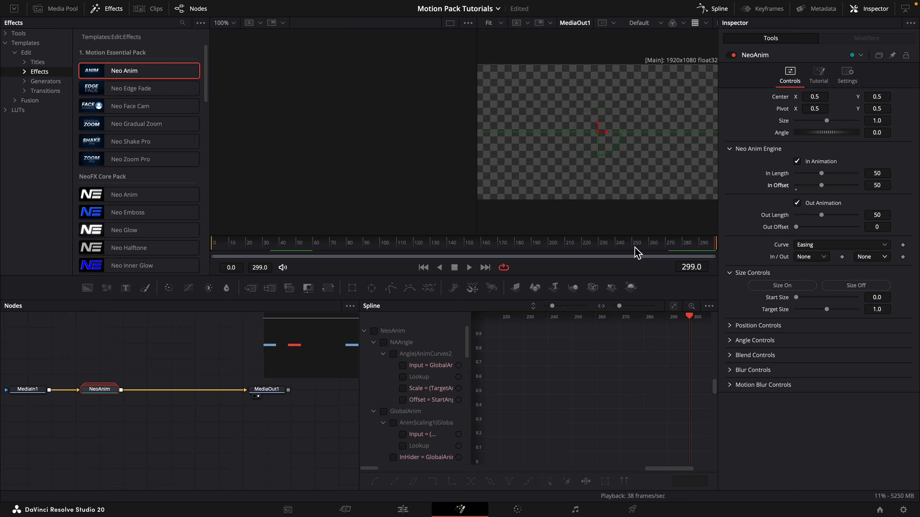
double_click(692, 268)
key(super+c)
double_click(877, 228)
key(super+v)
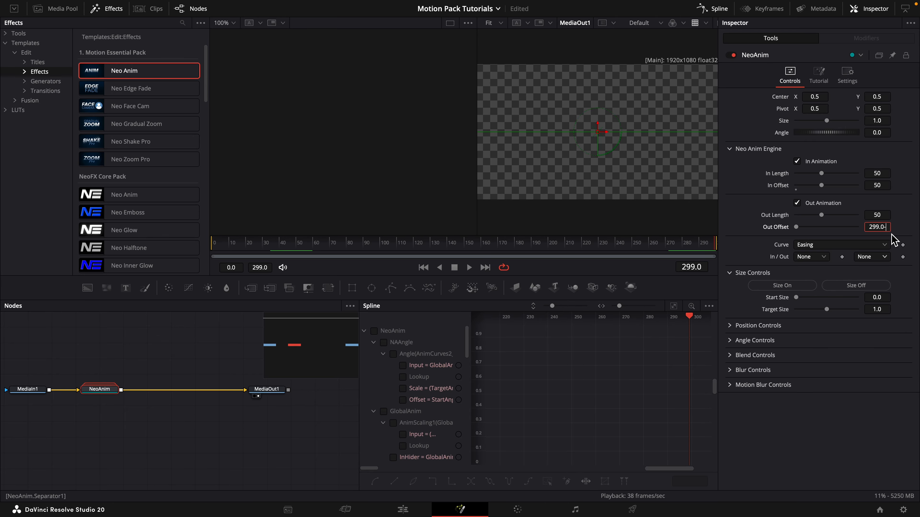
key(Return)
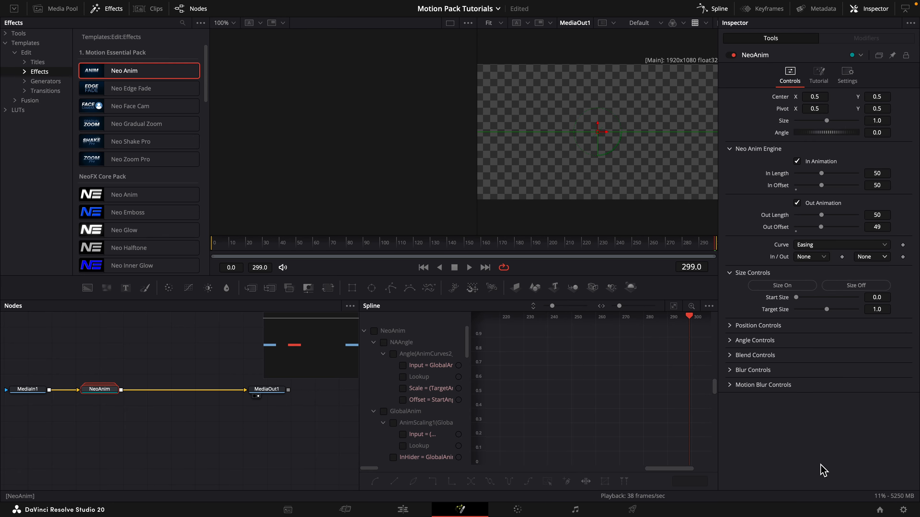
At frame 249, reset NeoAnim's Out Offset to its default and turn off its Out Animation, checking playback.
click(635, 250)
mouse_move(638, 257)
mouse_down()
mouse_move(626, 261)
mouse_move(636, 256)
mouse_up()
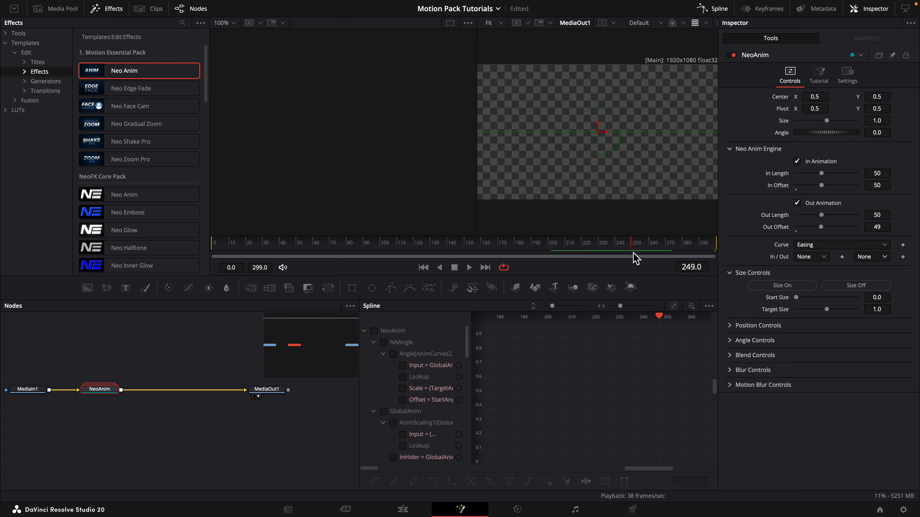
double_click(798, 231)
click(797, 203)
key(space)
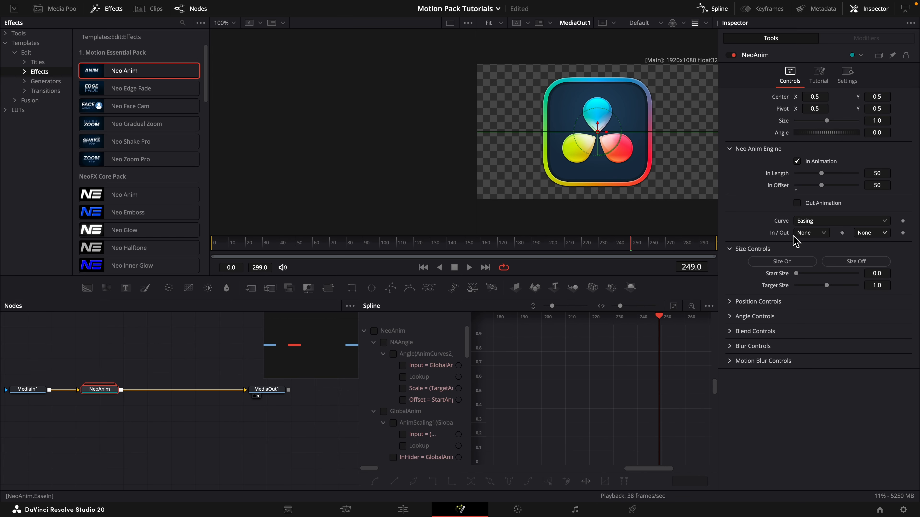
key(space)
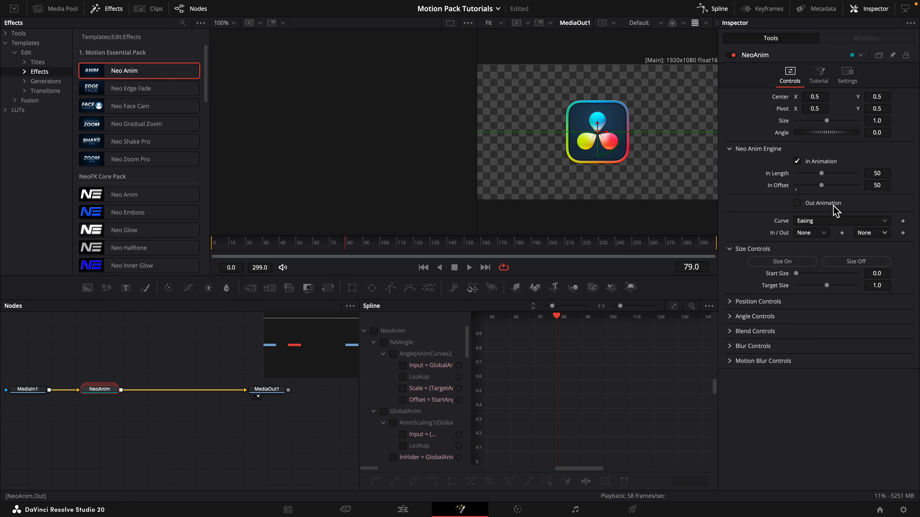
Set NeoAnim's In Offset to 0 and play the composition from the first frame.
drag(822, 185, 784, 192)
drag(294, 247, 175, 249)
key(space)
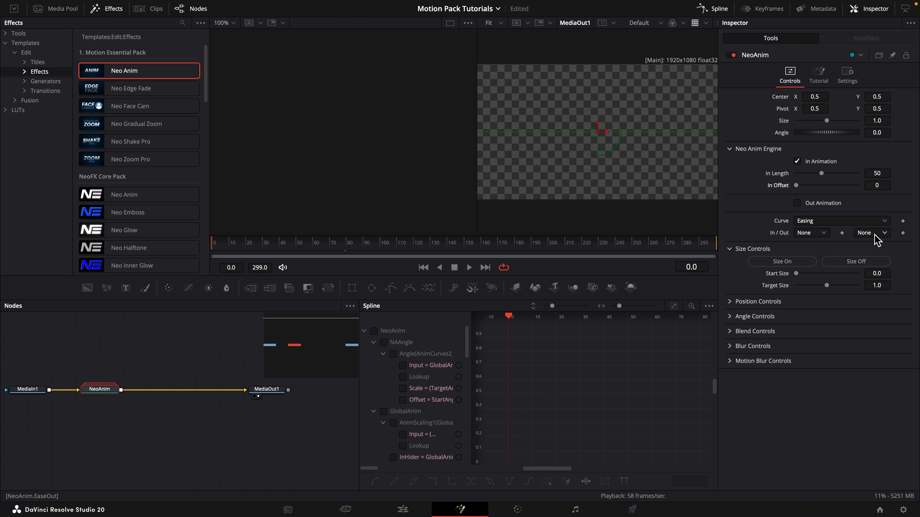
Set NeoAnim's out easing to Elastic and play the opening twice from the first frame.
click(876, 234)
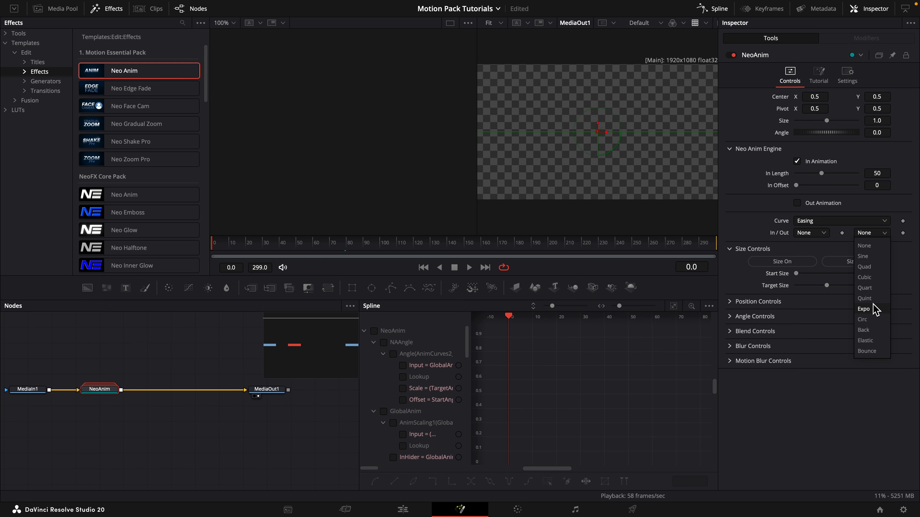
click(873, 340)
key(space)
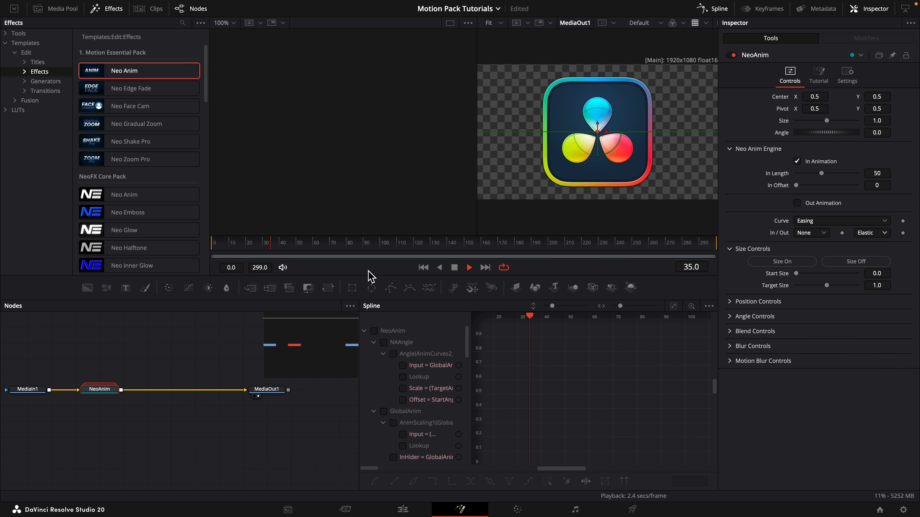
key(space)
drag(280, 246, 199, 247)
key(space)
key(space)
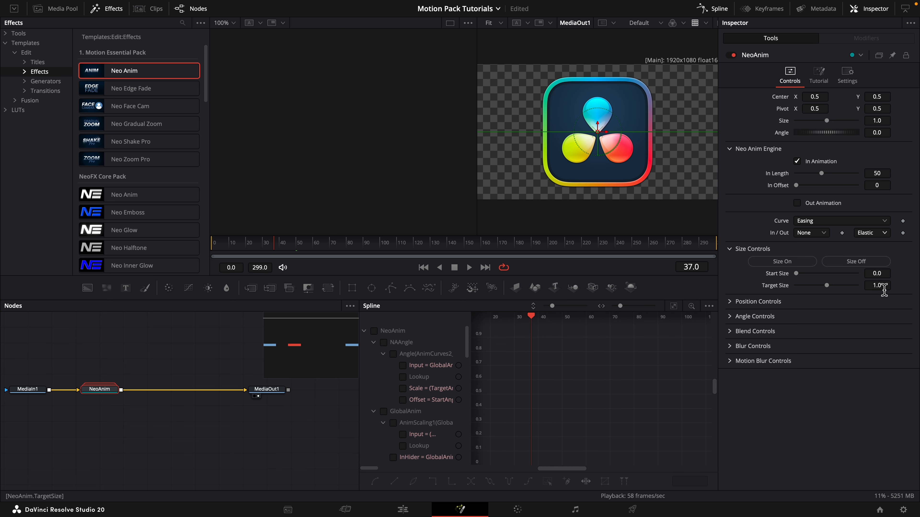
Lower NeoAnim's Target Size to 0.383, preview the opening, and collapse the size settings.
drag(882, 288, 859, 288)
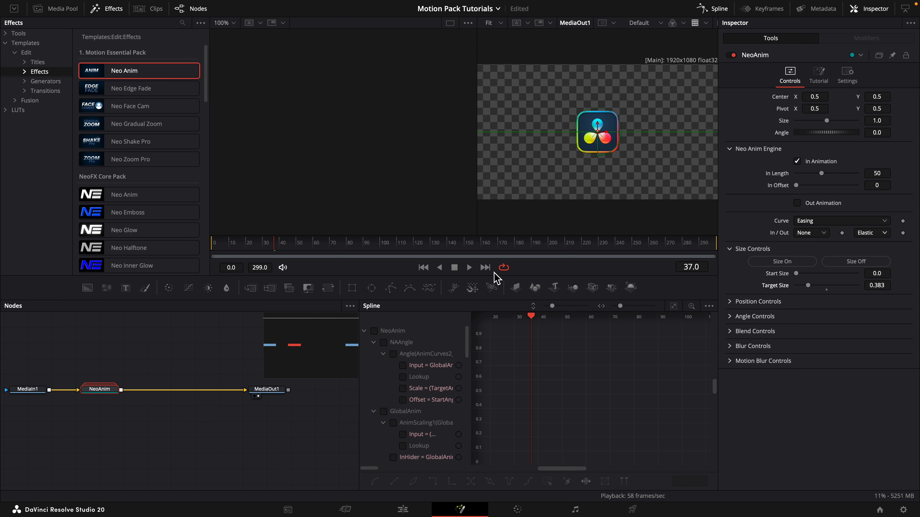
drag(276, 247, 182, 250)
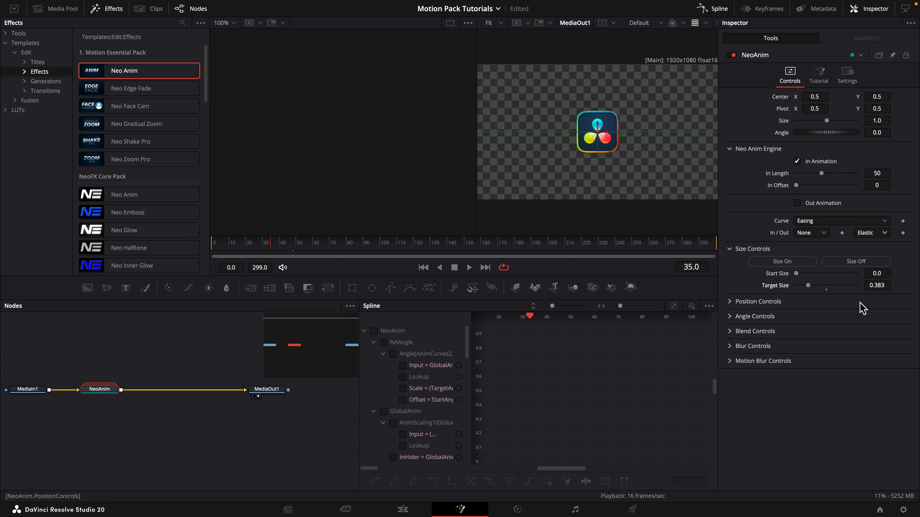
click(833, 249)
Try NeoAnim's Custom curve and return the curve type to Easing.
click(836, 221)
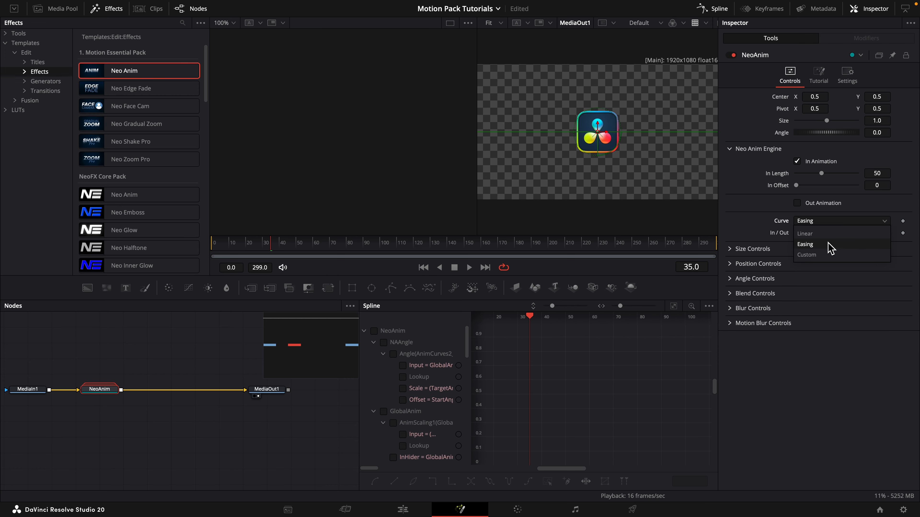
click(830, 253)
mouse_move(826, 276)
mouse_down()
mouse_move(768, 248)
mouse_move(800, 249)
mouse_move(829, 272)
mouse_up()
click(807, 222)
click(805, 244)
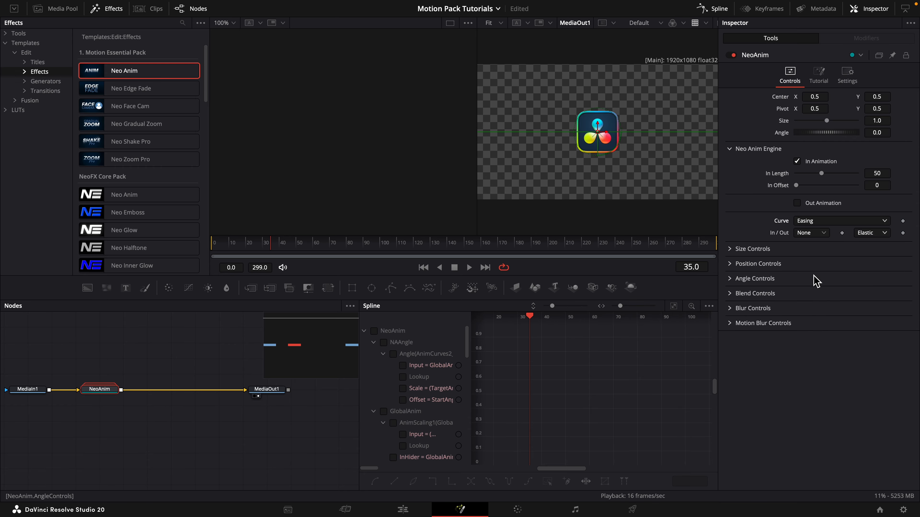
Turn on NeoAnim's position animation with Expo out easing and play the opening.
click(735, 263)
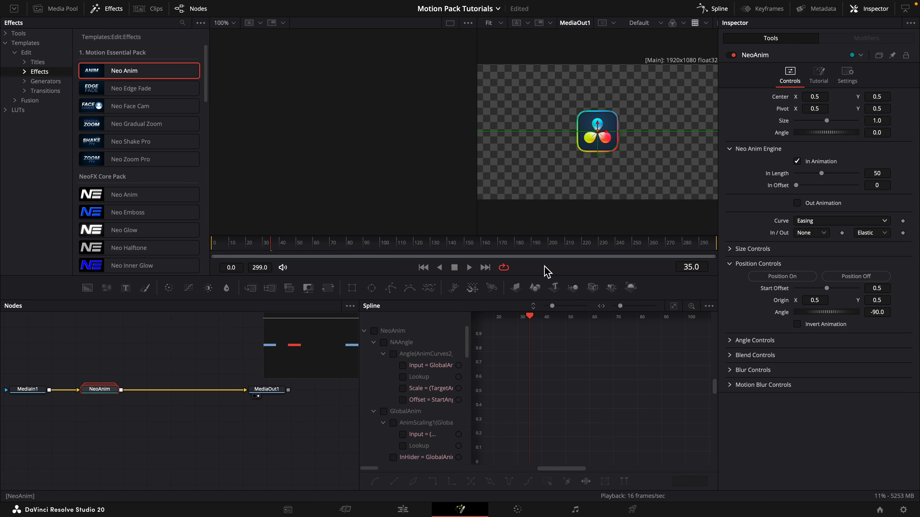
drag(239, 244, 204, 241)
click(876, 233)
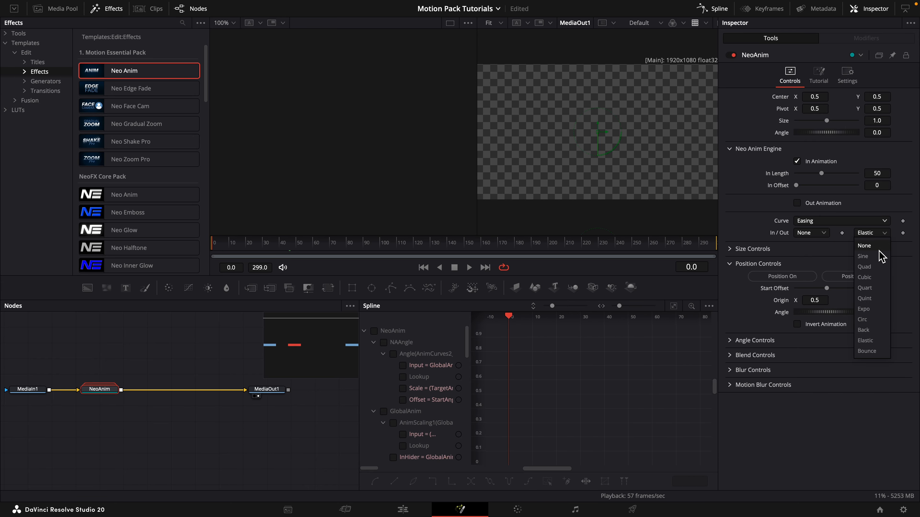
click(863, 309)
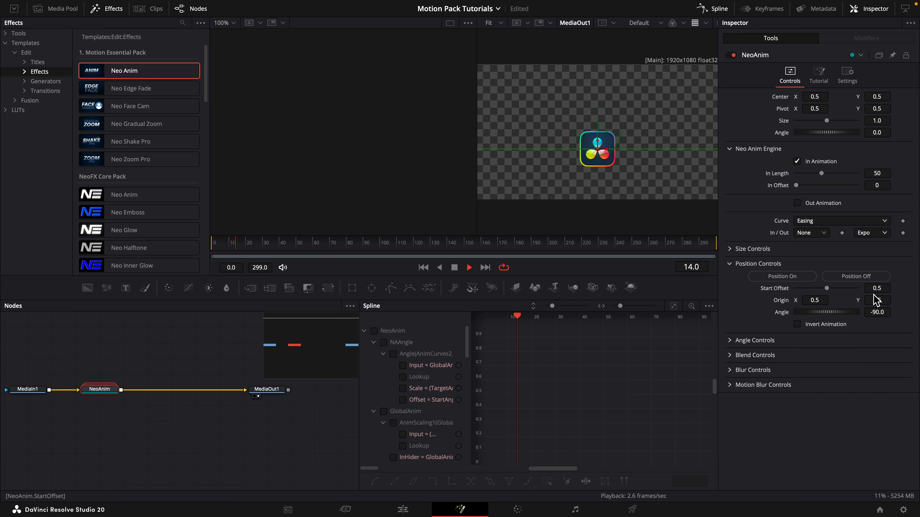
click(469, 267)
drag(259, 247, 184, 249)
key(space)
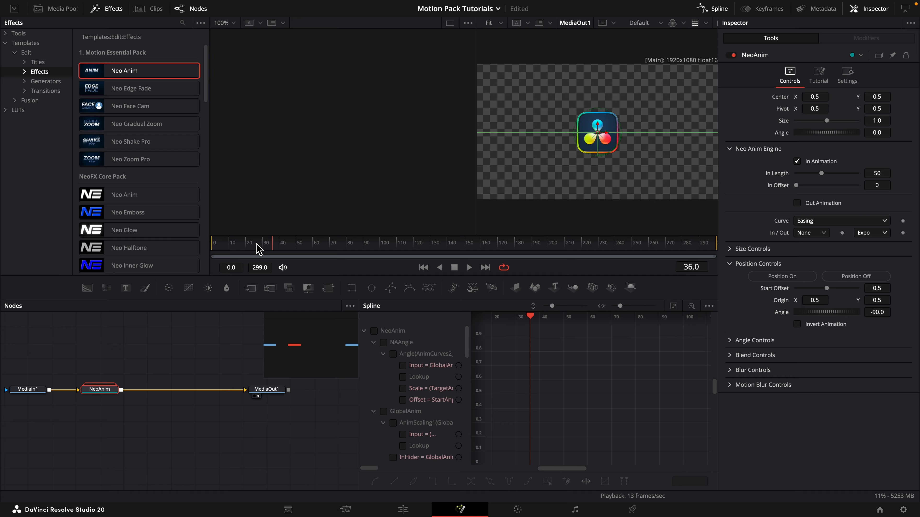
key(space)
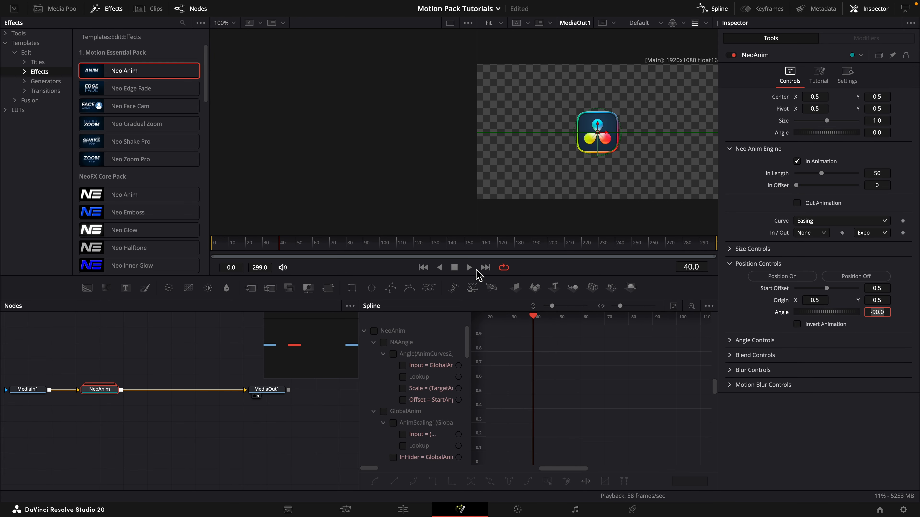
Try position angles of 0 and 180 and scrub the opening back to the first frame.
drag(279, 248, 229, 247)
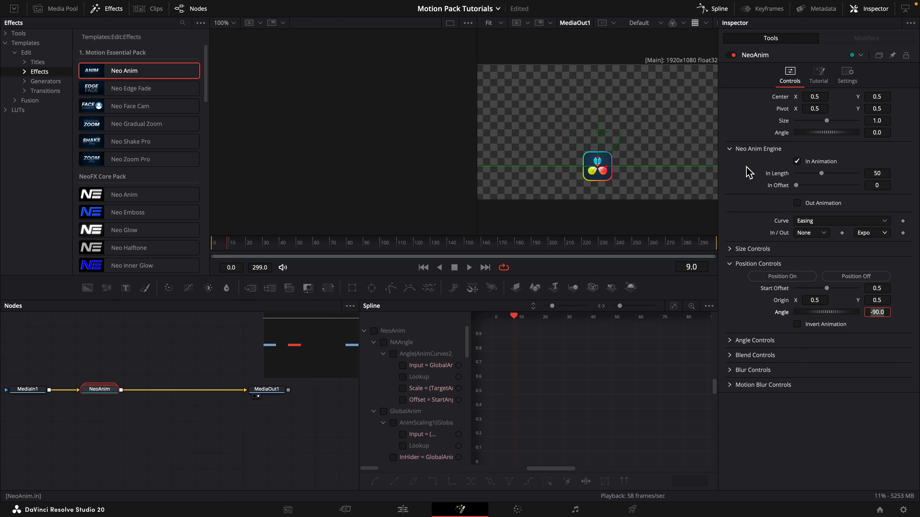
text(0)
key(Return)
double_click(881, 314)
text(1)
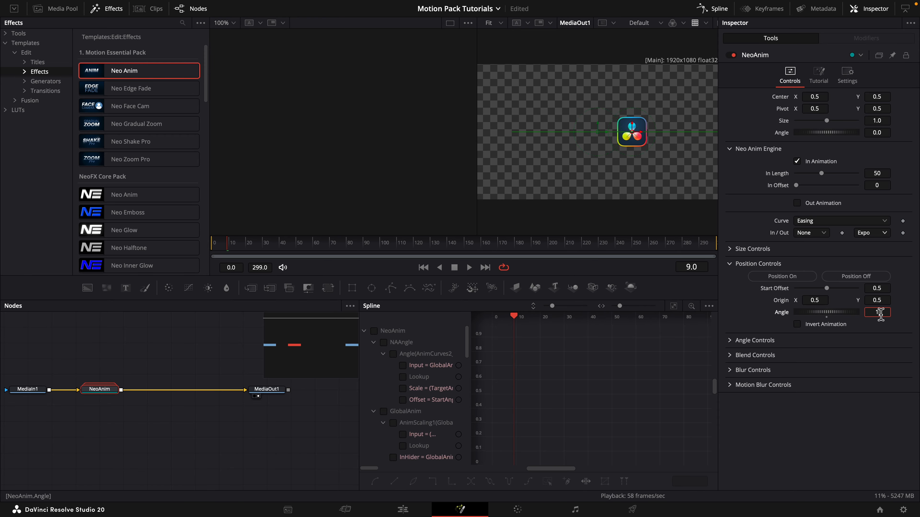
text(80)
key(Tab)
drag(250, 250, 212, 249)
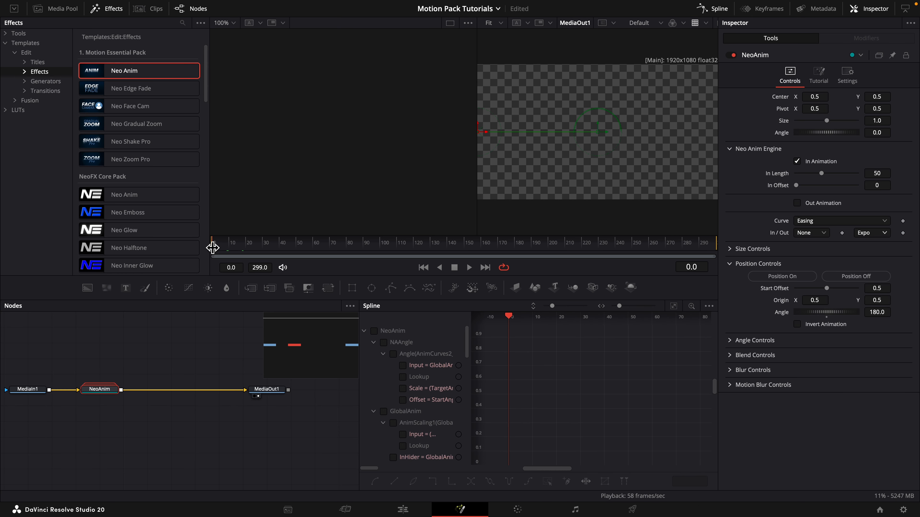
Set the position animation's angle to 90 and scrub the opening.
double_click(878, 312)
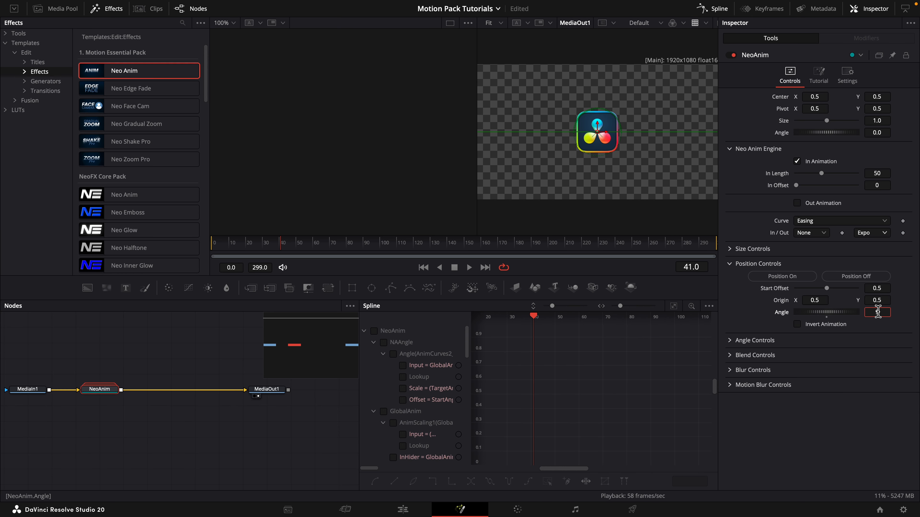
text(90)
key(Return)
drag(257, 246, 211, 248)
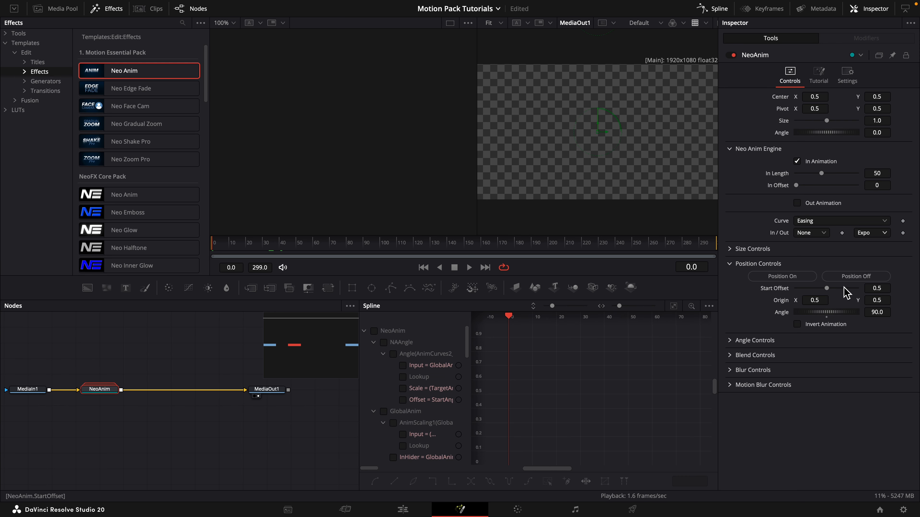
Lower the position animation's Start Offset to about 0.16 and play the opening.
drag(876, 289, 836, 289)
key(space)
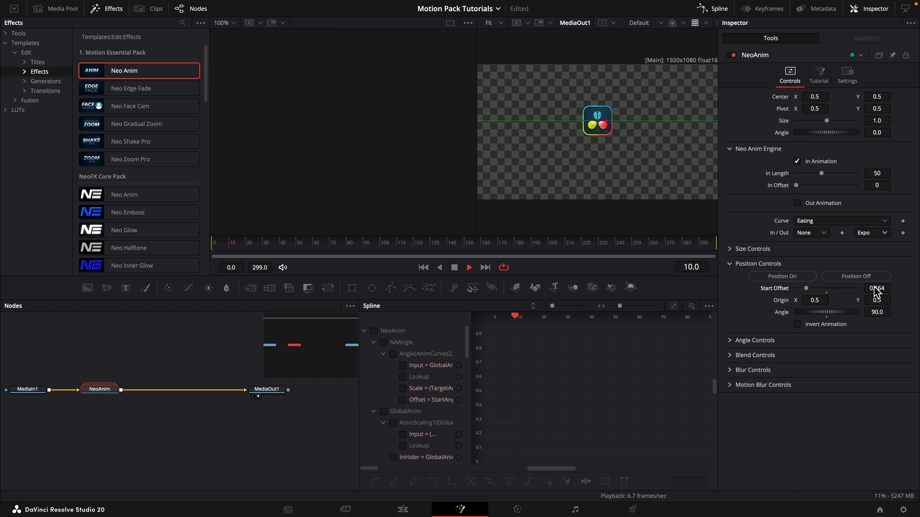
drag(235, 244, 212, 246)
Reset the position animation's Start Offset and Angle to their defaults and turn the position animation off.
click(826, 292)
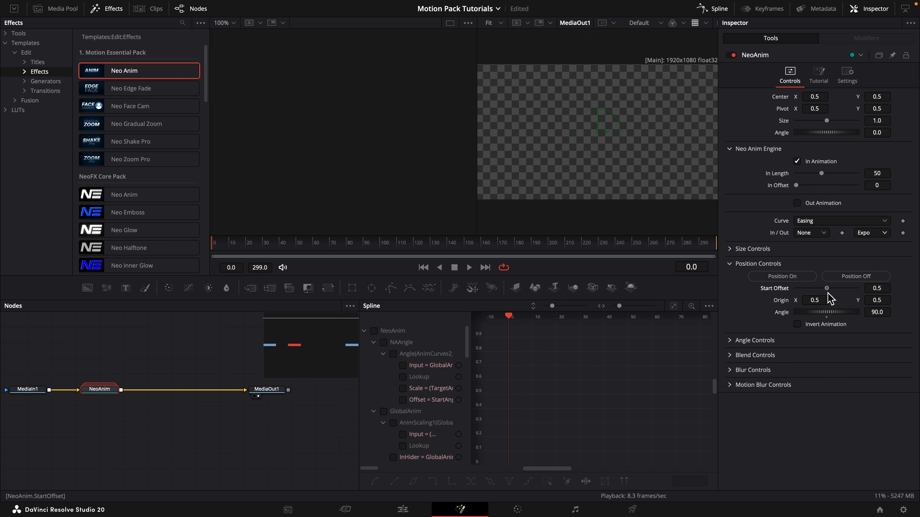
click(827, 318)
click(856, 279)
click(730, 264)
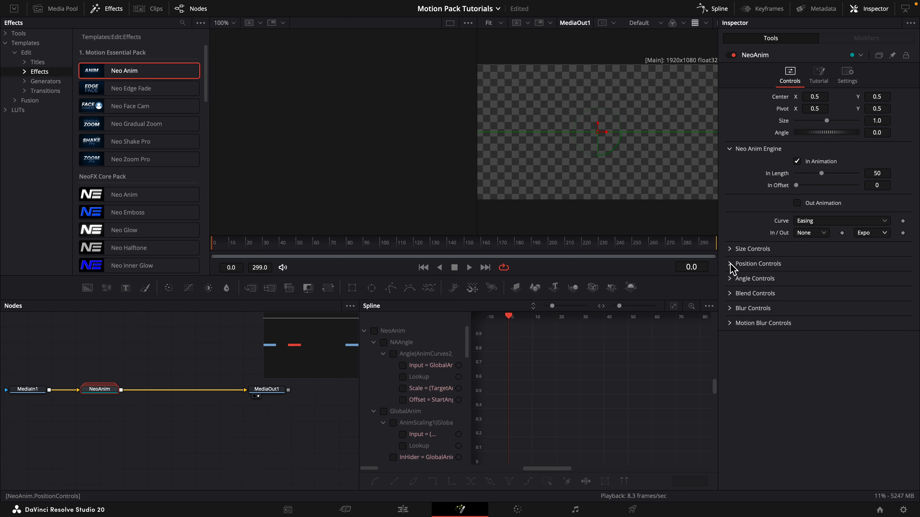
Turn on NeoAnim's angle animation, play the opening, and try a different Target Angle.
click(730, 279)
click(780, 291)
key(space)
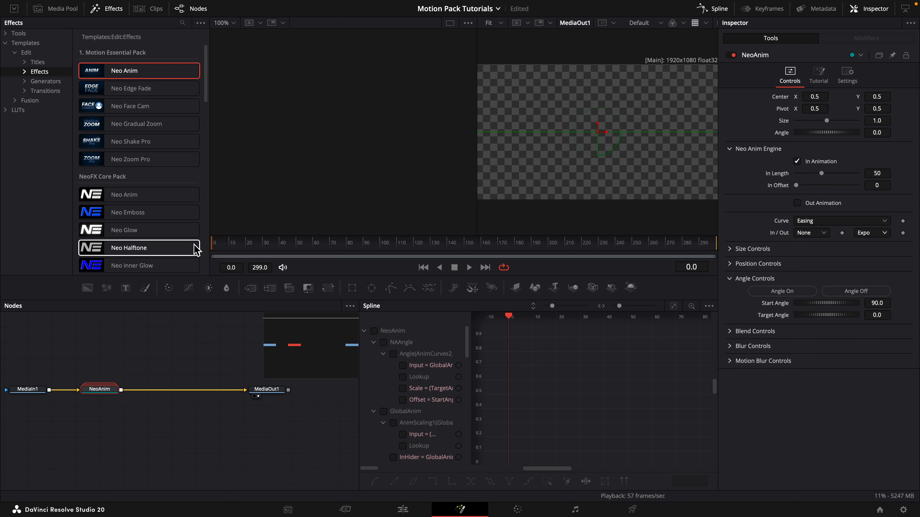
key(space)
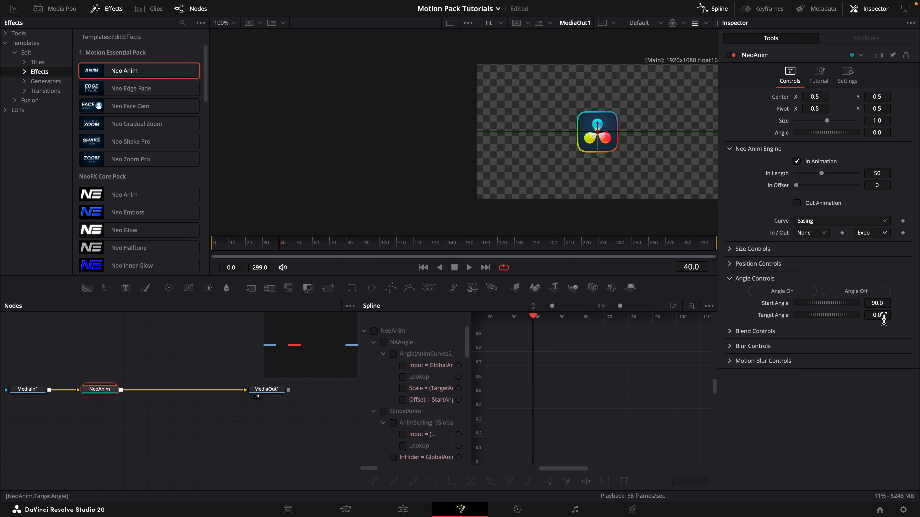
drag(883, 319, 865, 319)
click(750, 278)
Turn on NeoAnim's blend animation, play the opening from the first frame, and turn the blend off again.
click(755, 293)
drag(210, 246, 216, 249)
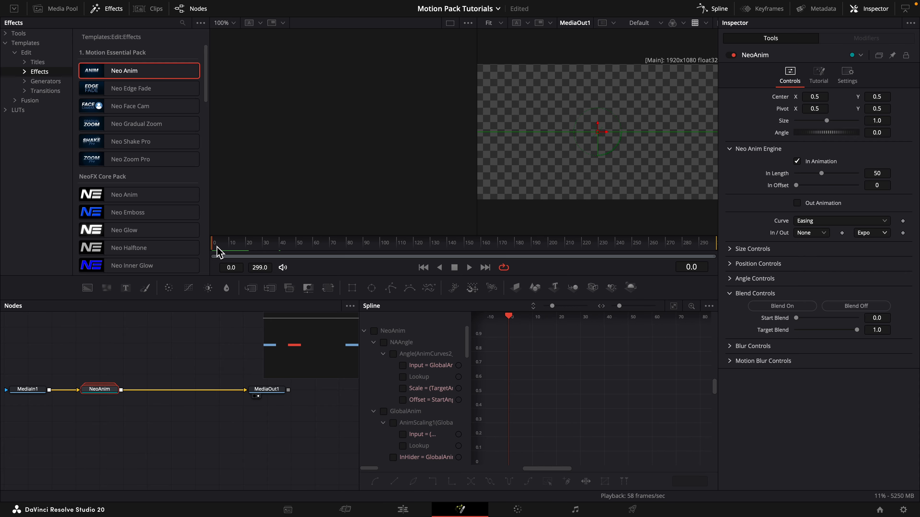
key(space)
key(space)
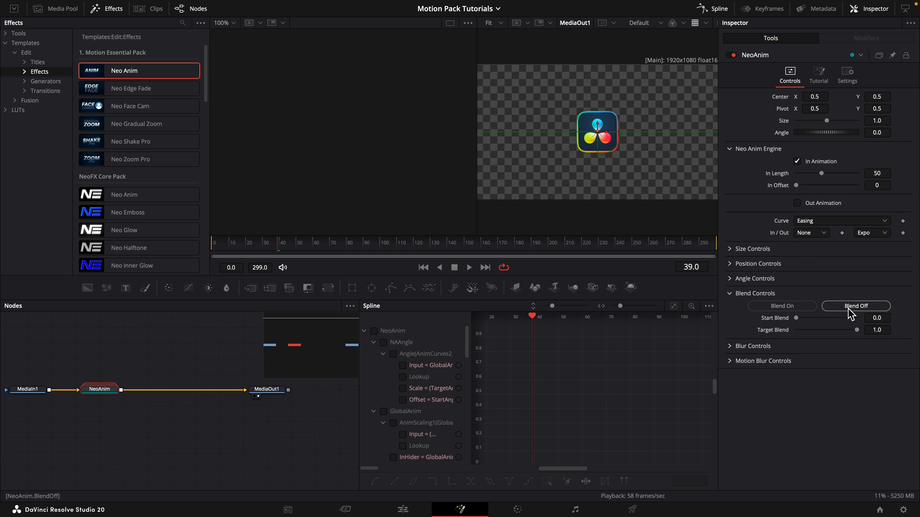
click(851, 308)
click(731, 296)
Turn on NeoAnim's blur animation and play the opening from the first frame.
click(737, 308)
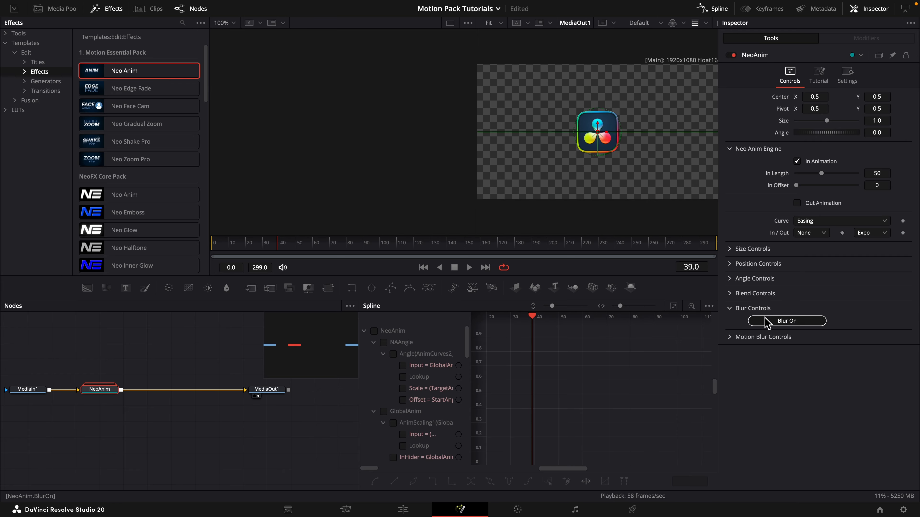
click(243, 242)
drag(243, 240, 199, 252)
key(space)
key(space)
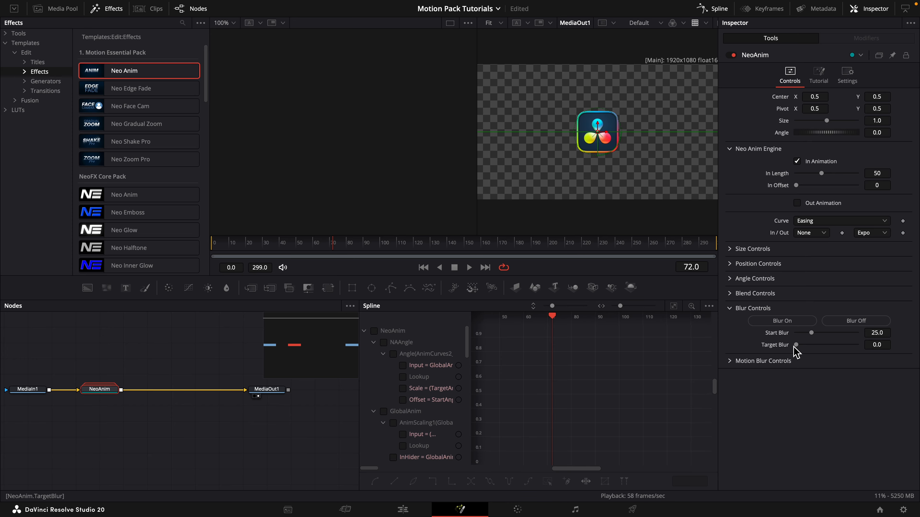
click(737, 308)
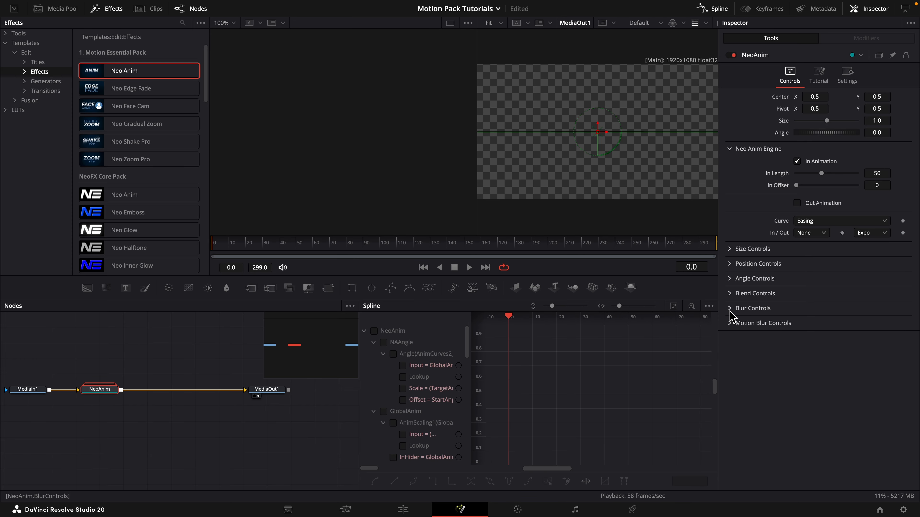
Turn on NeoAnim's motion blur and scrub the composition to frame 97.
click(739, 323)
click(766, 338)
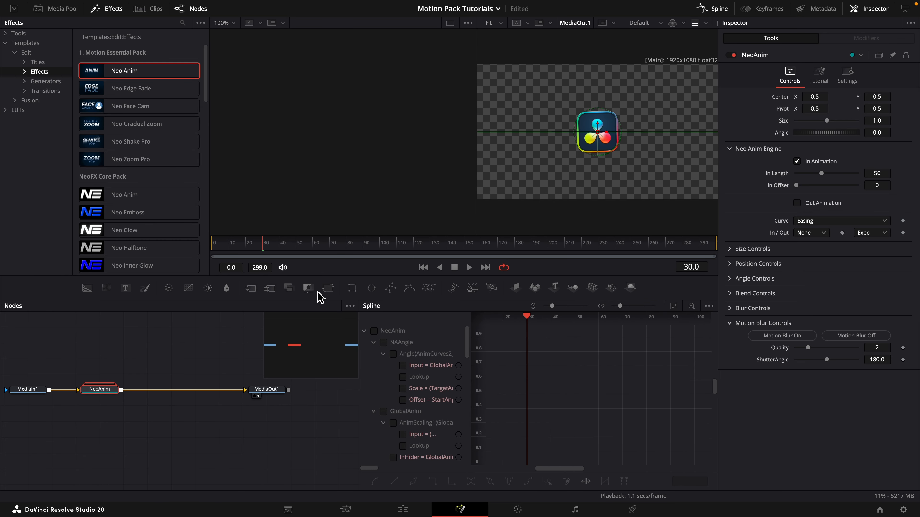
drag(264, 253, 308, 253)
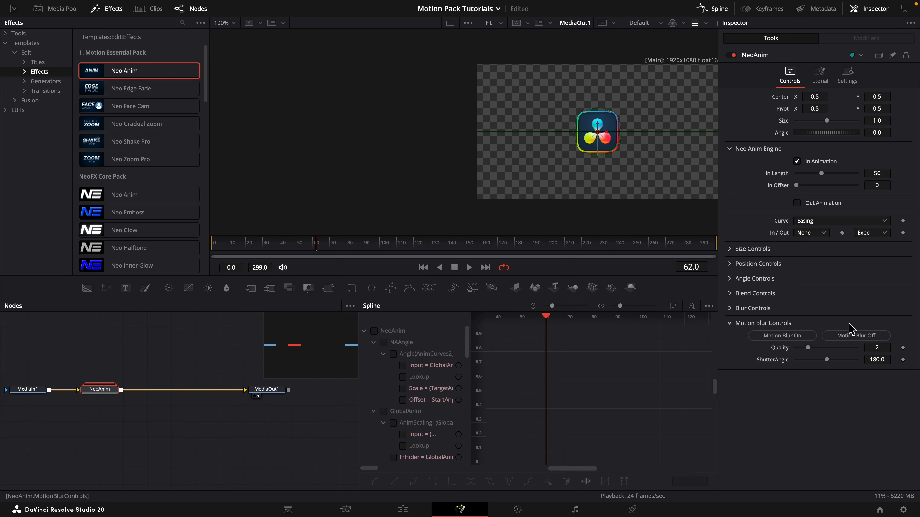
drag(351, 250, 375, 247)
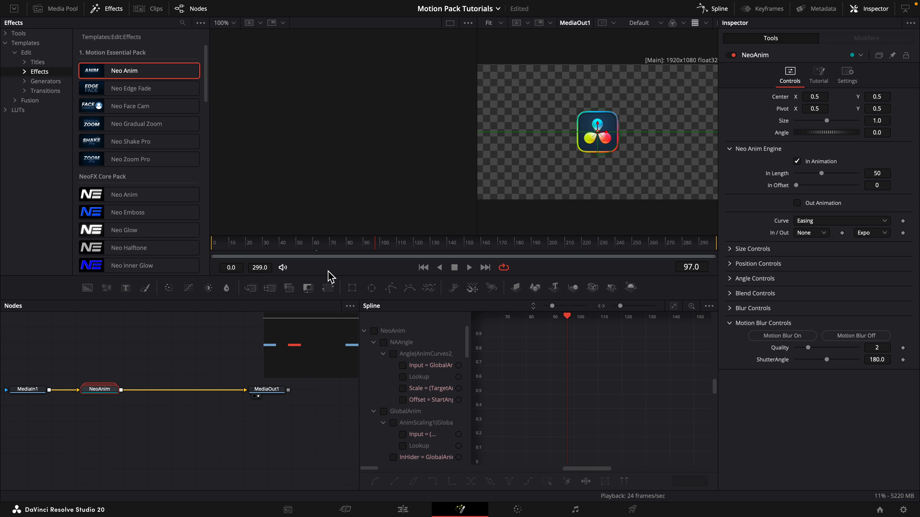
Open the NeoAnim group and examine the NAMotionBlur node's motion blur settings and shutter angle expression.
double_click(100, 389)
click(282, 414)
click(832, 74)
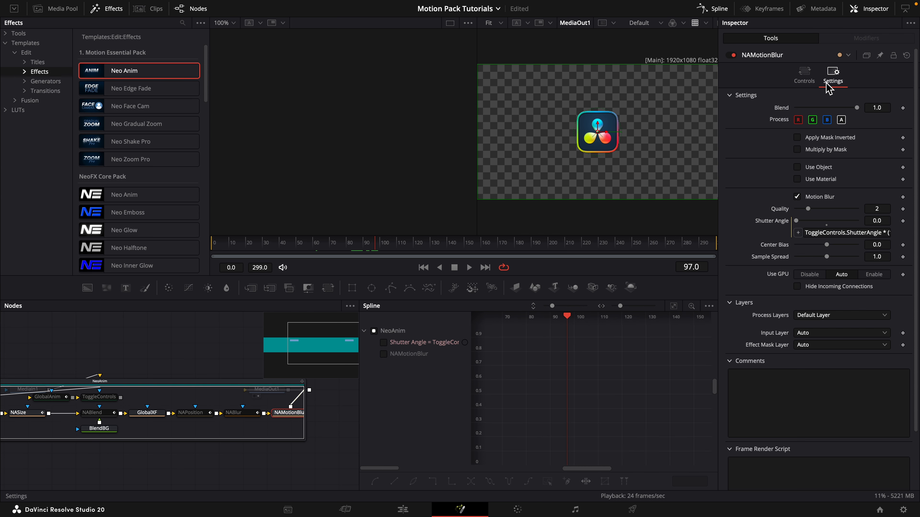
Go to frame 35, return to the NeoAnim group's controls, and turn its motion blur off.
click(271, 245)
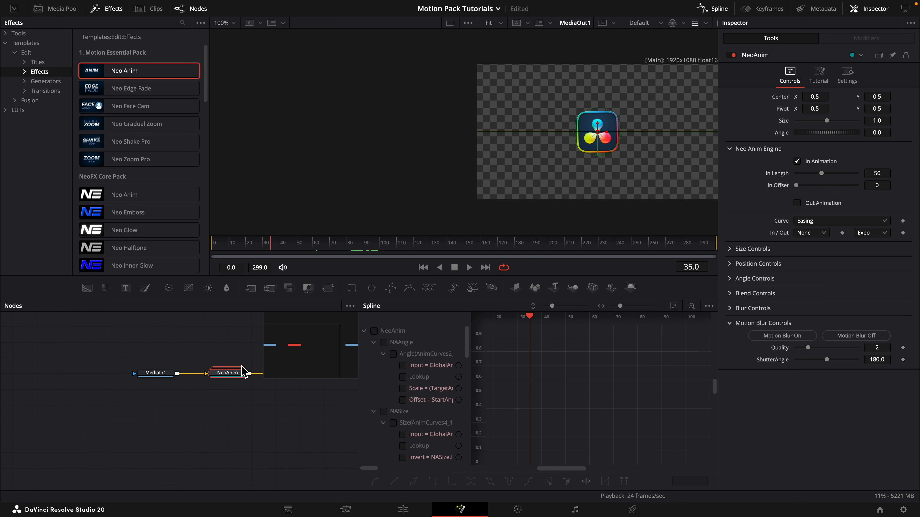
click(828, 337)
click(732, 325)
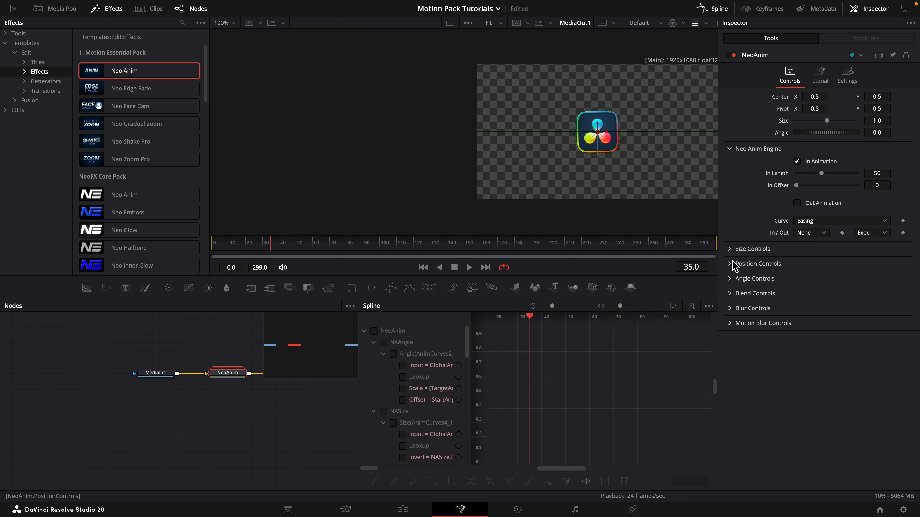
Set NeoAnim's ease-out curve to Elastic and play the animation from the beginning.
drag(242, 368, 142, 379)
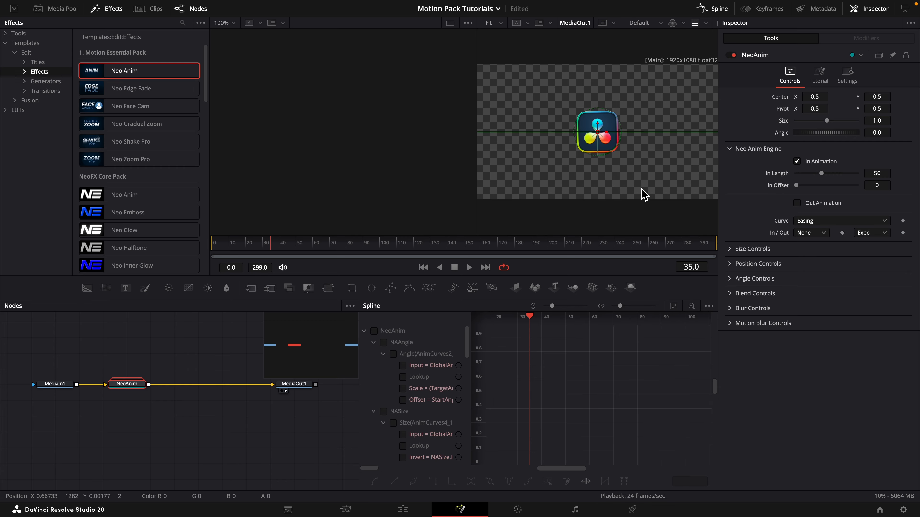
key(Left)
click(878, 232)
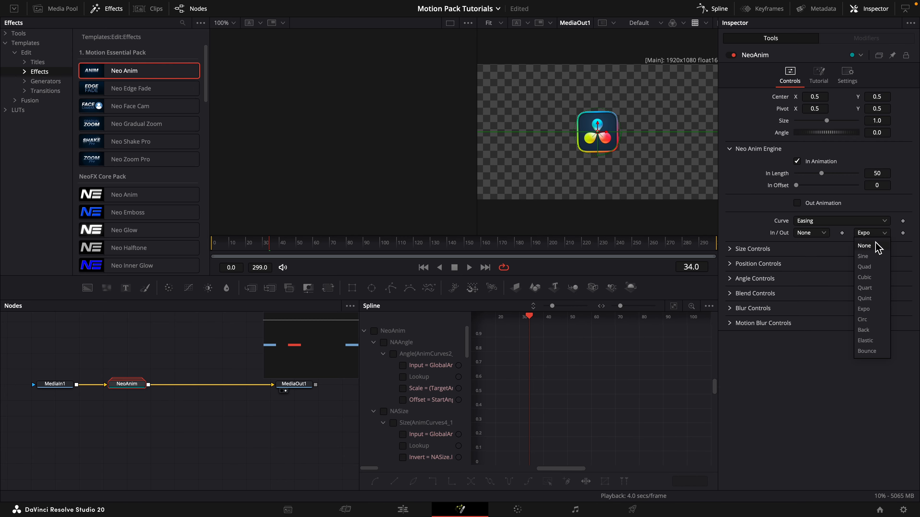
click(878, 341)
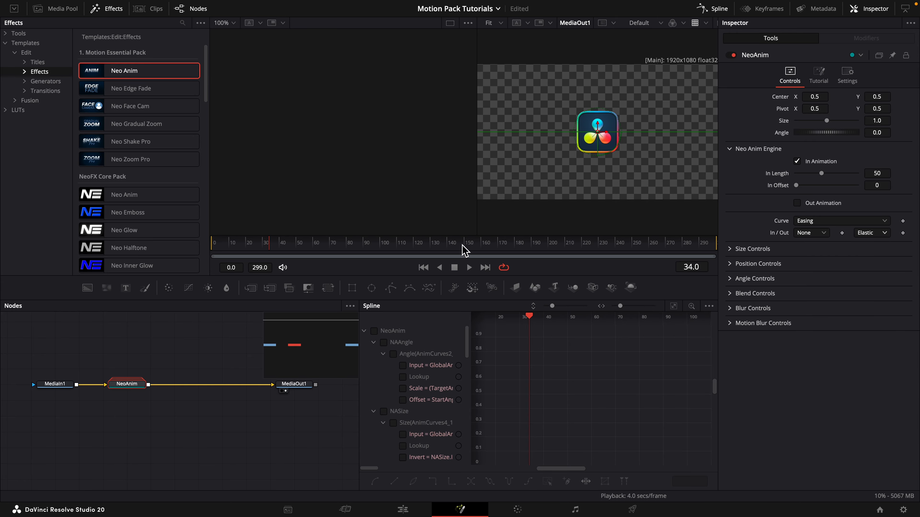
key(space)
drag(222, 242, 210, 245)
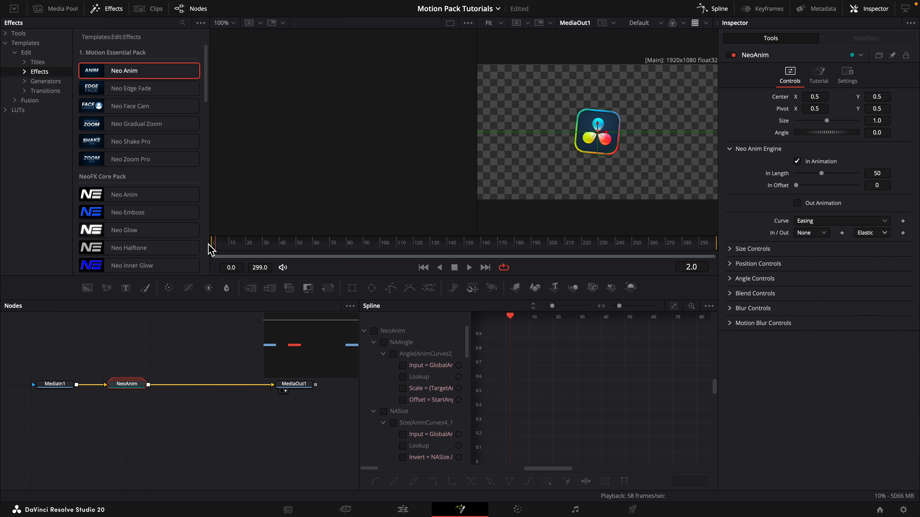
key(space)
Set NeoAnim's horizontal center to 0.282 and its In Length to 70, and play from the first frame.
drag(813, 98, 735, 97)
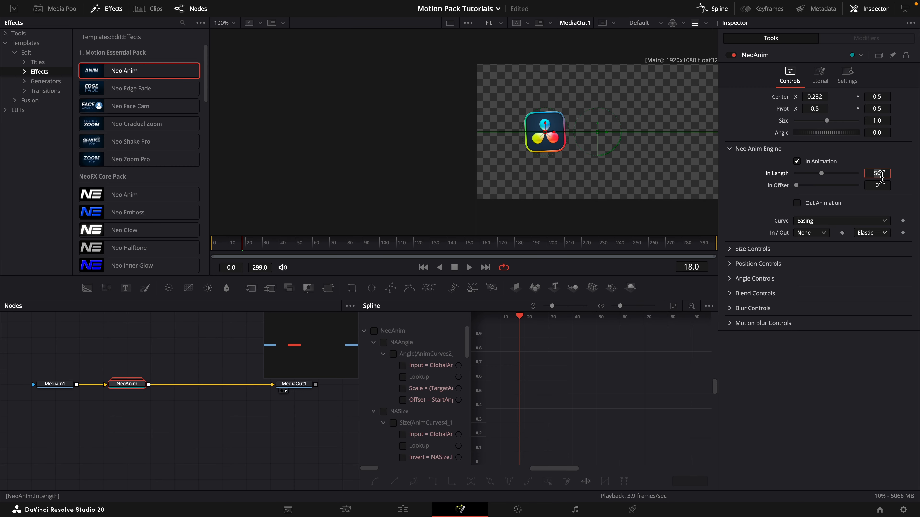
click(881, 177)
text(70)
key(Tab)
click(211, 243)
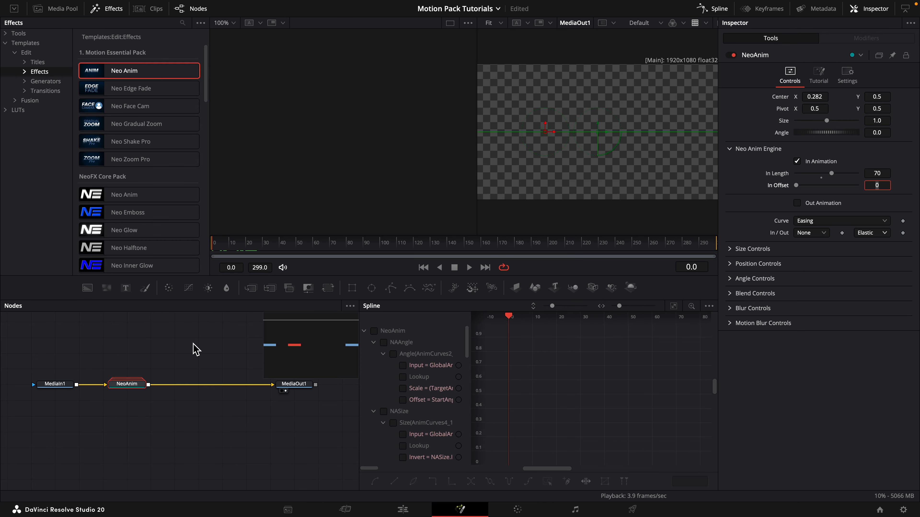
key(space)
key(space)
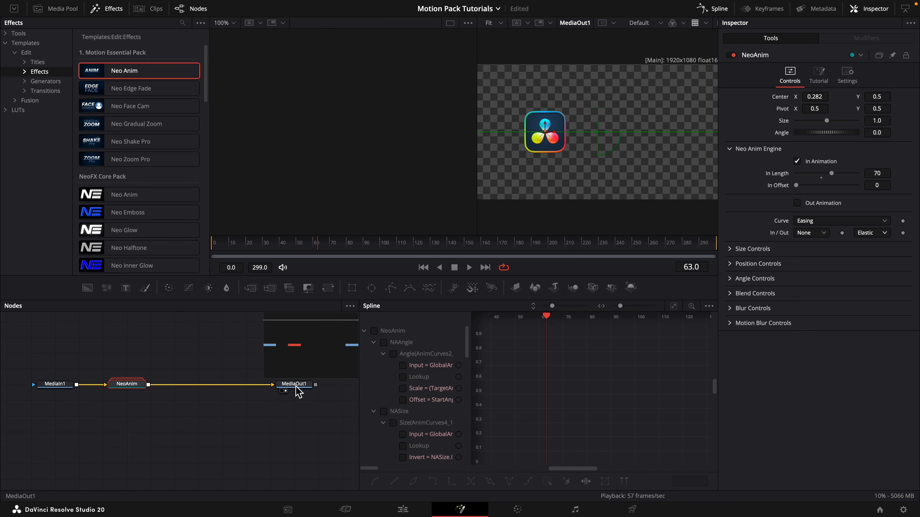
Insert a copy of NeoAnim after the original, naming the original IN_ and the copy MIDANIM1.
key(ctrl+v)
drag(180, 377, 175, 386)
click(133, 385)
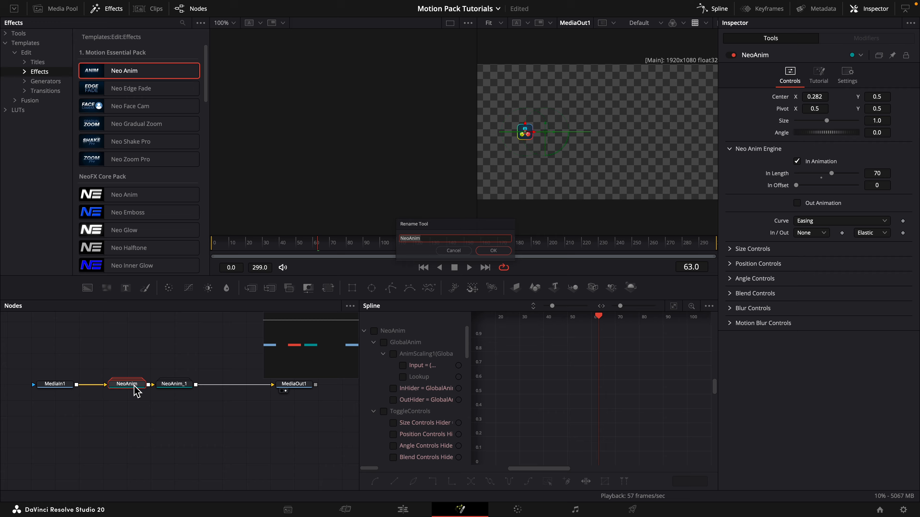
key(F2)
text(IN_)
key(Return)
click(170, 386)
key(F2)
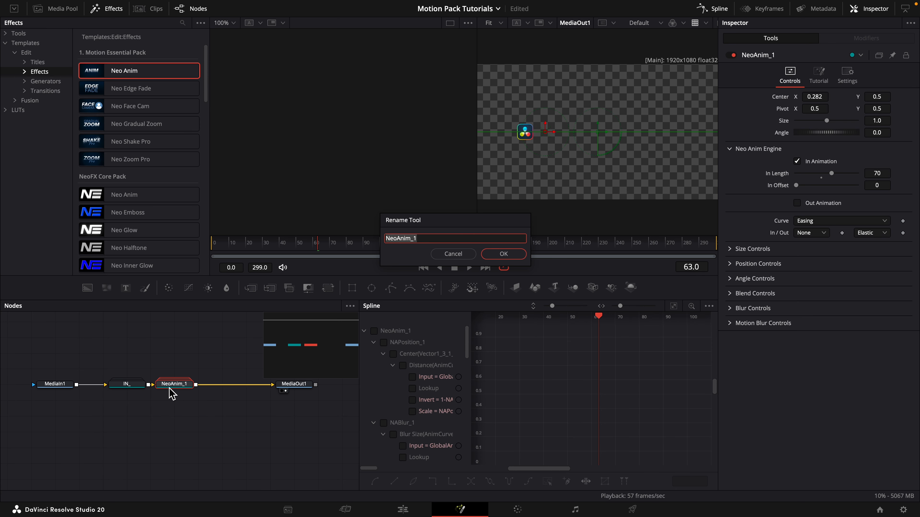
text(MIDANIM1)
key(Return)
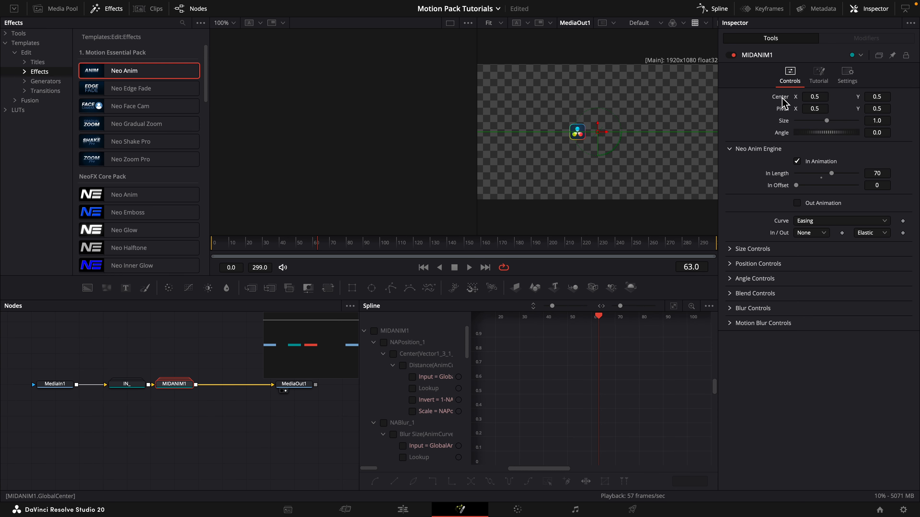
Turn off the size animation in MIDANIM1, with its center at 0.5.
click(731, 248)
click(819, 262)
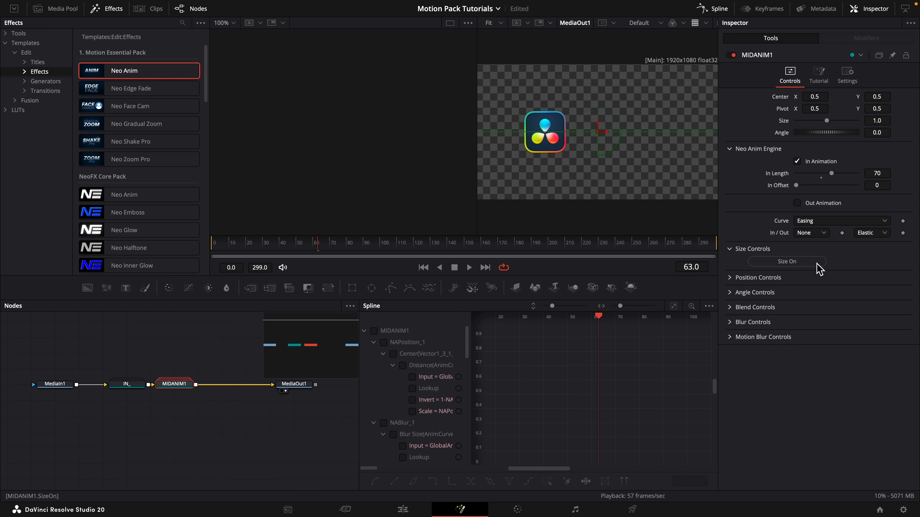
click(729, 249)
Move the IN_ node between MIDANIM1 and MediaOut1 and play the animation from the first frame.
drag(127, 384, 221, 385)
click(278, 244)
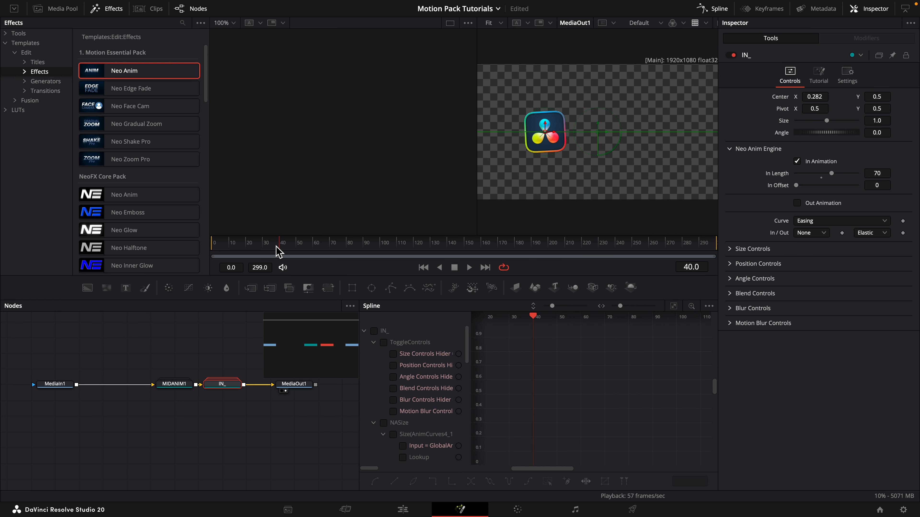
drag(276, 246, 211, 238)
key(space)
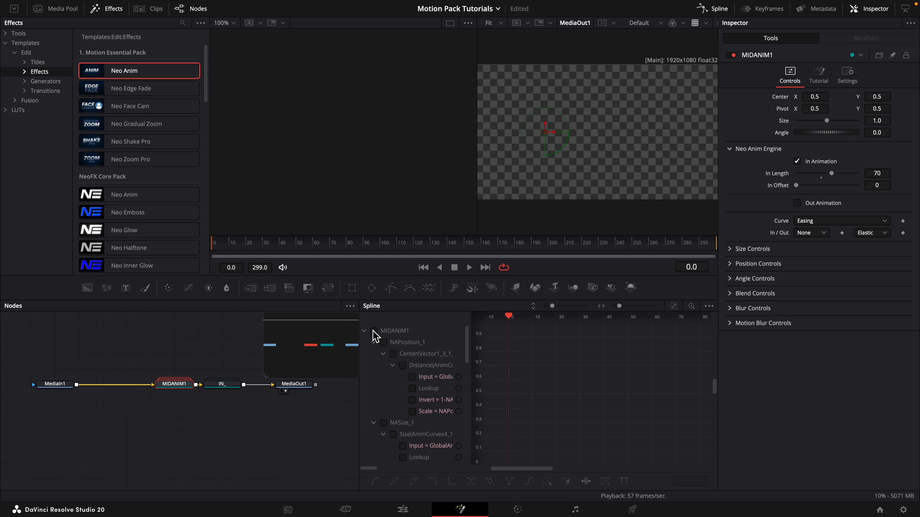
key(space)
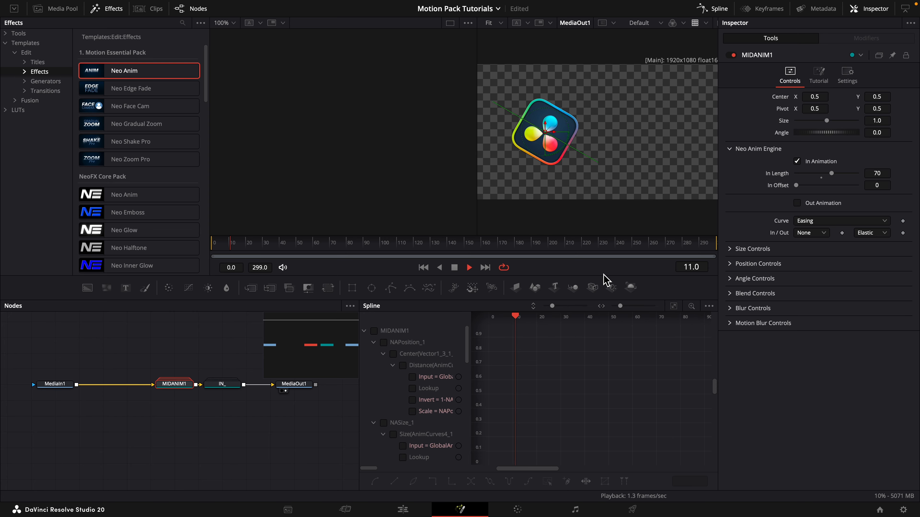
click(215, 243)
key(space)
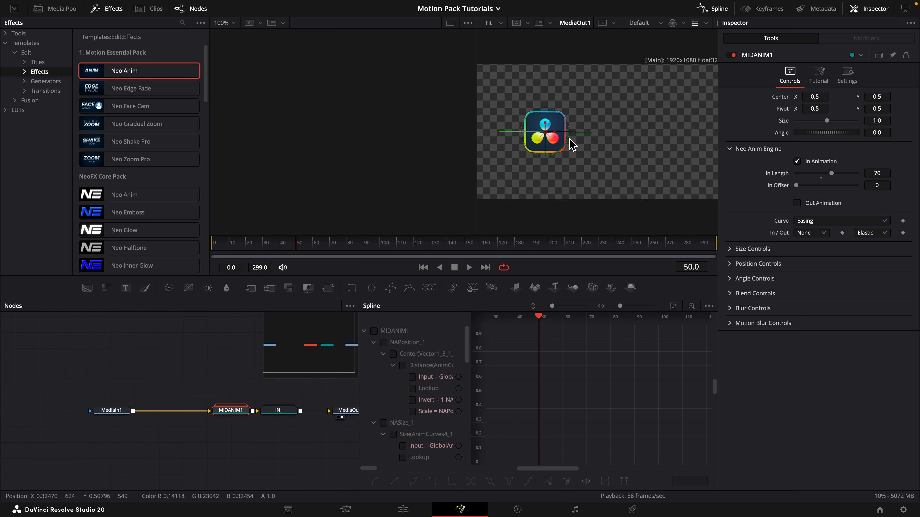
key(space)
key(space)
Go to frame 70 and set MIDANIM1's In Offset to 70 and In Length to 50.
click(329, 244)
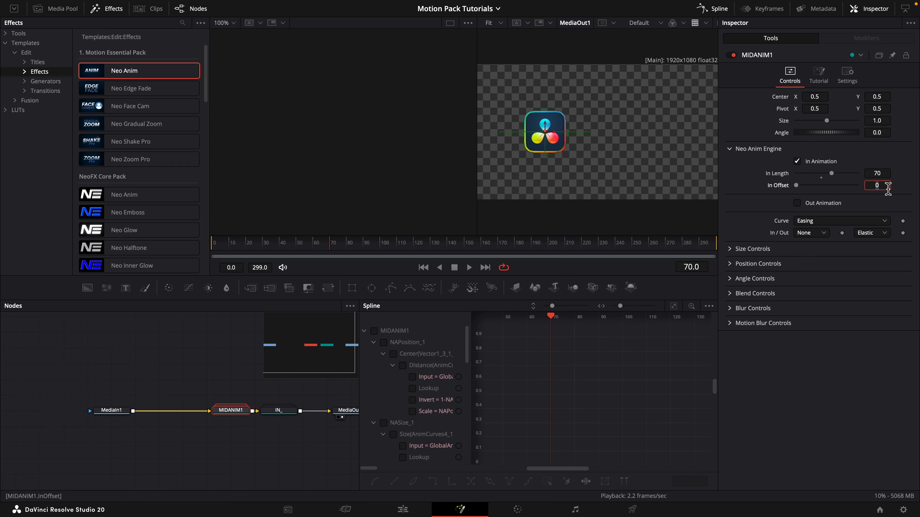
text(70)
key(Tab)
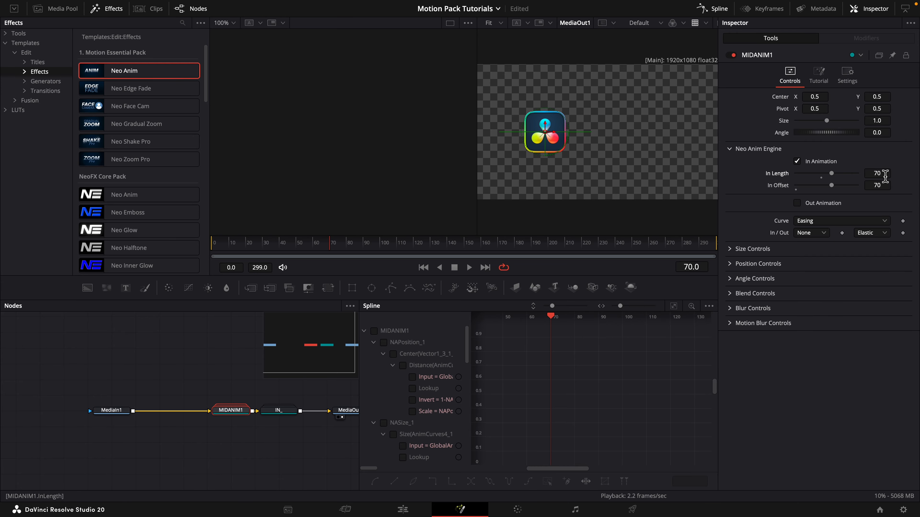
text(50)
key(Return)
Turn on MIDANIM1's position animation and set its position angle to 0.
click(735, 268)
click(769, 277)
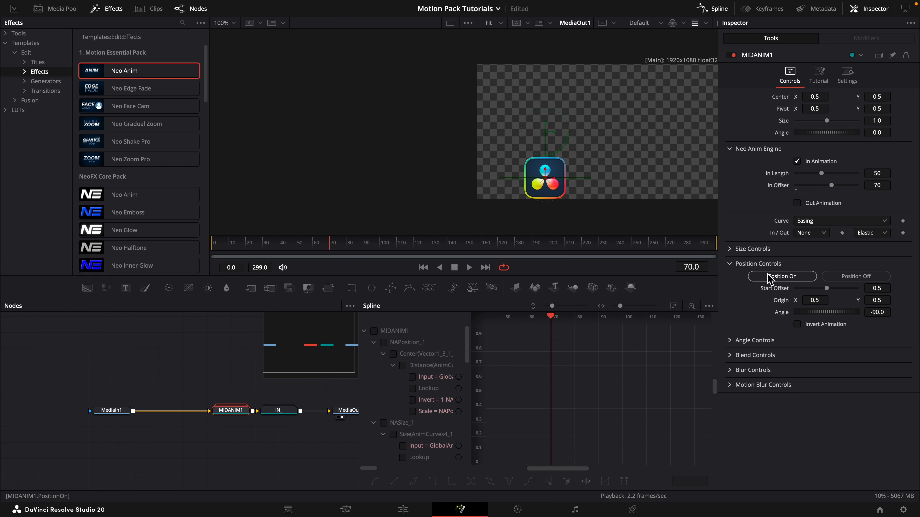
click(877, 312)
text(-0.2)
key(Return)
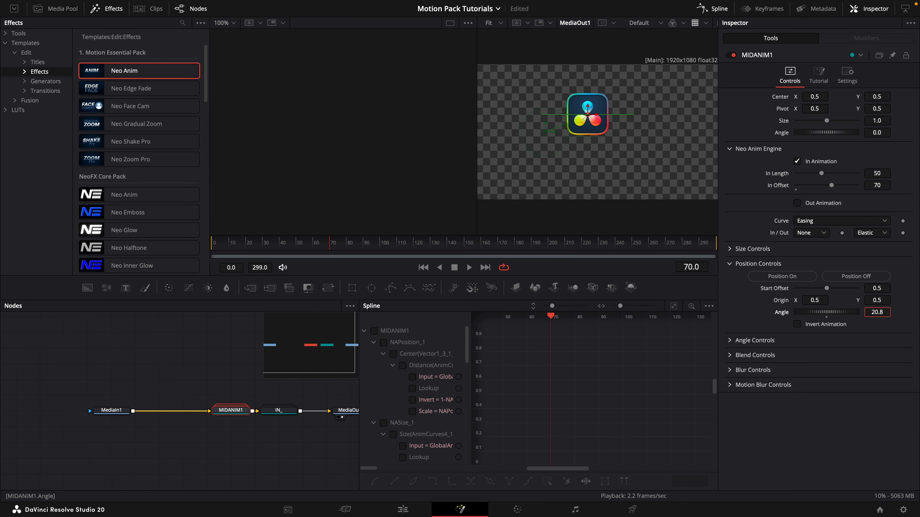
drag(877, 289, 907, 289)
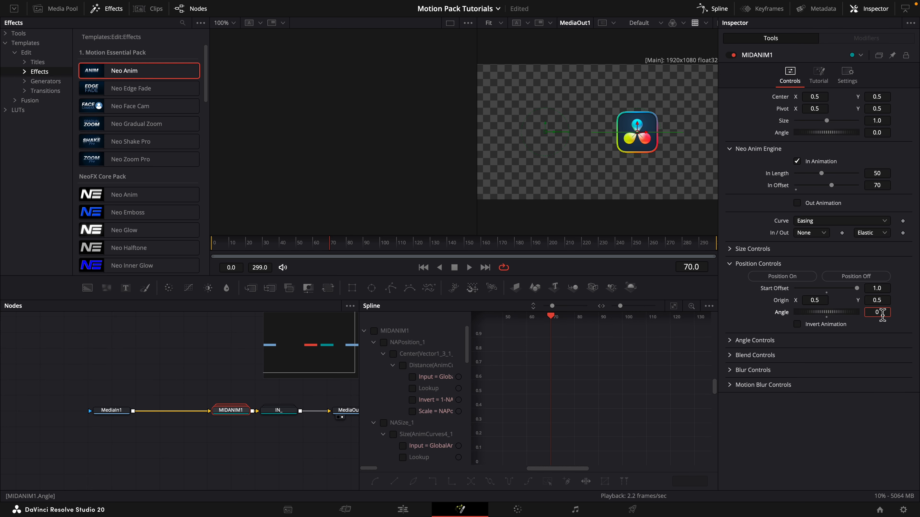
key(Tab)
Set MIDANIM1's position Start Offset to 1.2 and play the animation from the start.
click(884, 291)
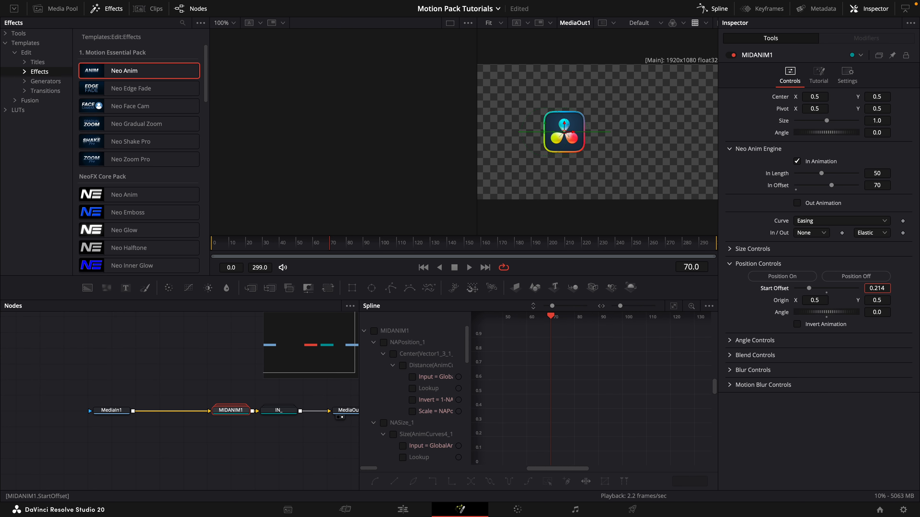
key(minus)
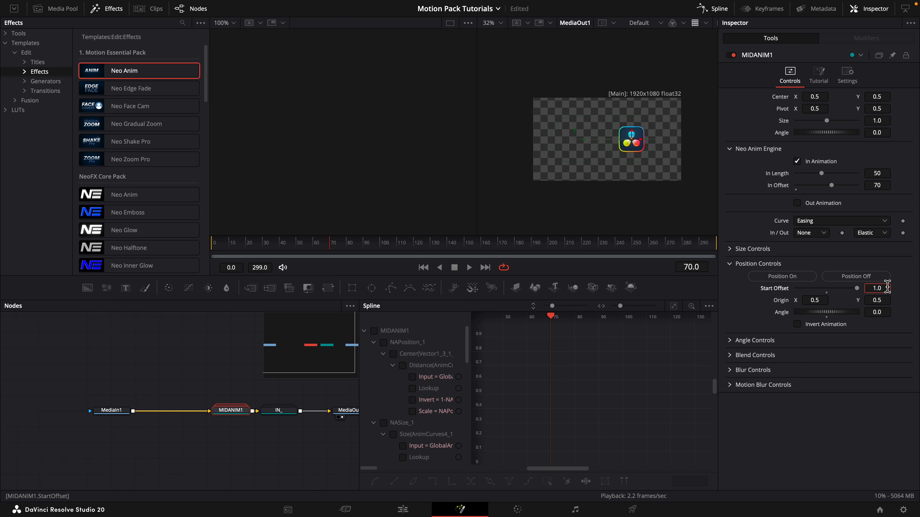
text(2)
key(Tab)
drag(327, 250, 213, 255)
key(space)
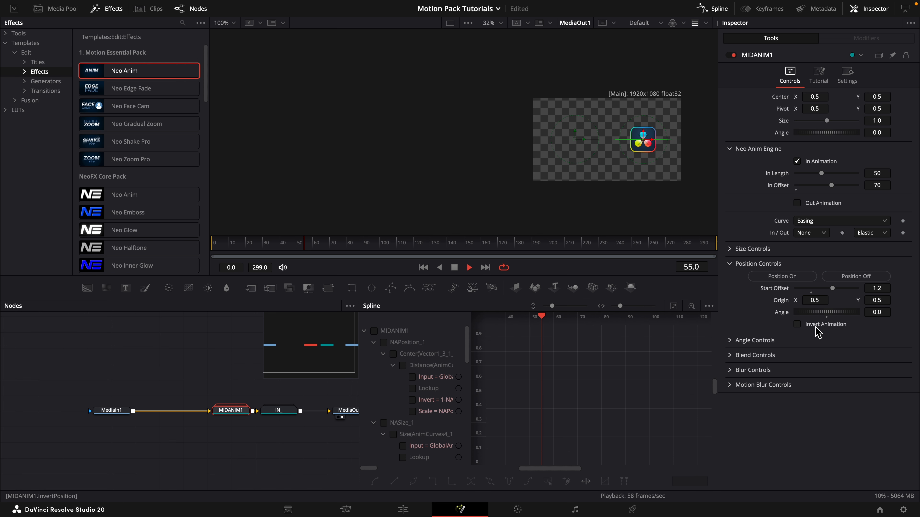
key(space)
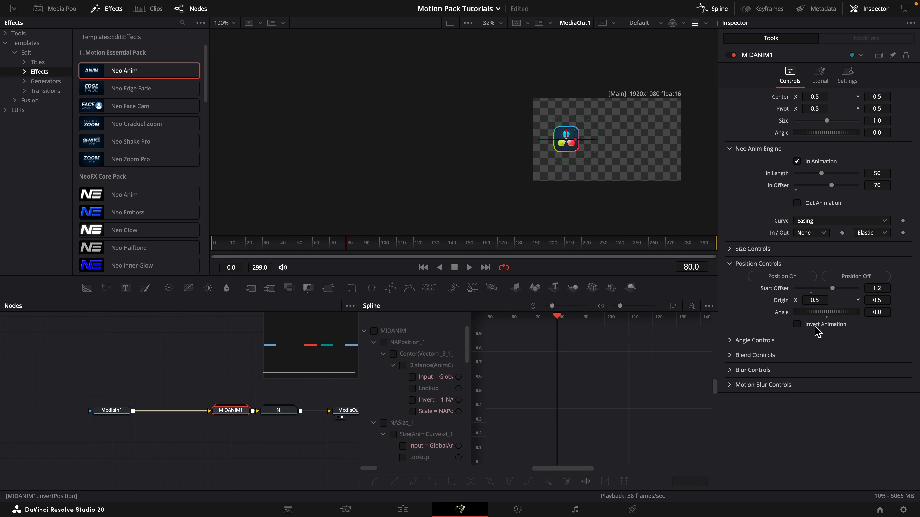
Invert MIDANIM1's position animation with a Quad ease-in and Expo ease-out, and play it from the start.
click(815, 326)
drag(353, 248, 308, 250)
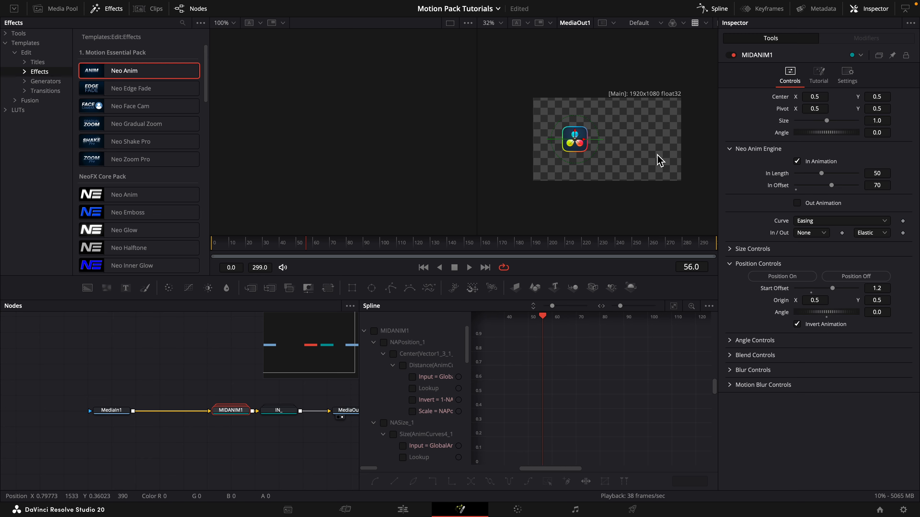
click(884, 233)
click(868, 309)
click(819, 233)
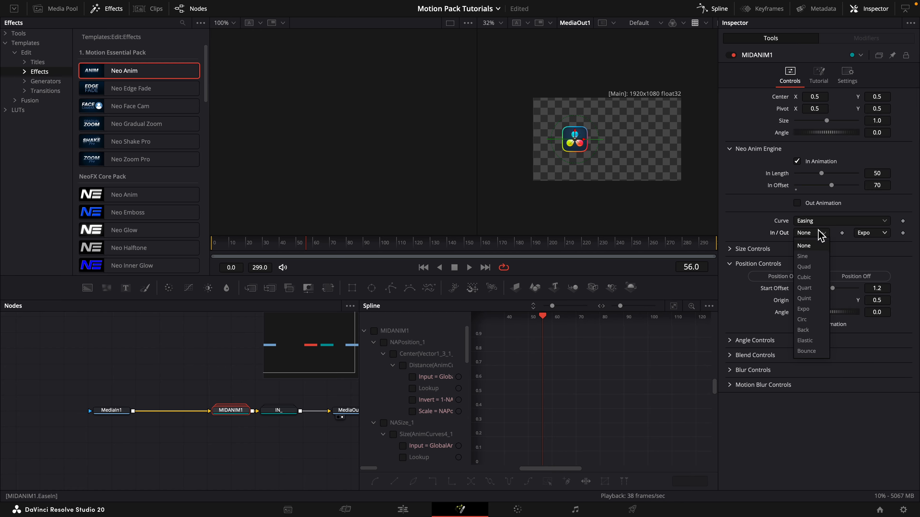
click(818, 267)
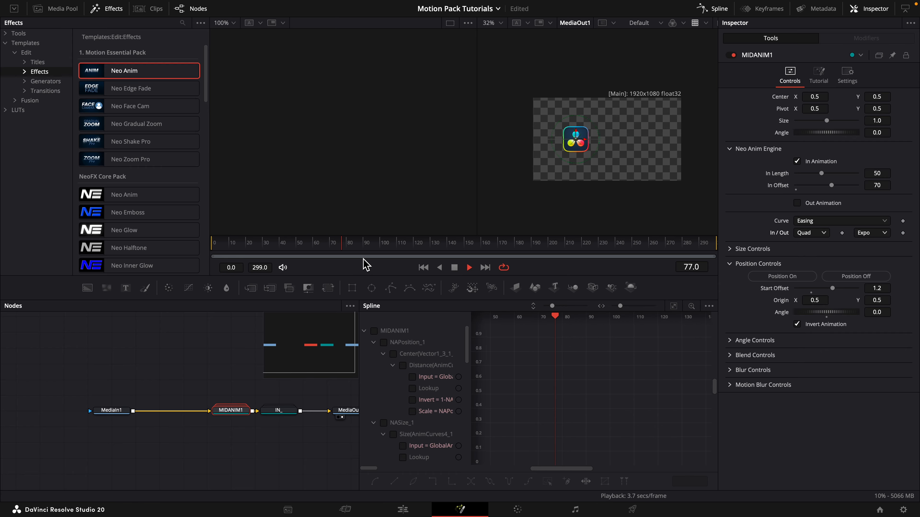
click(230, 250)
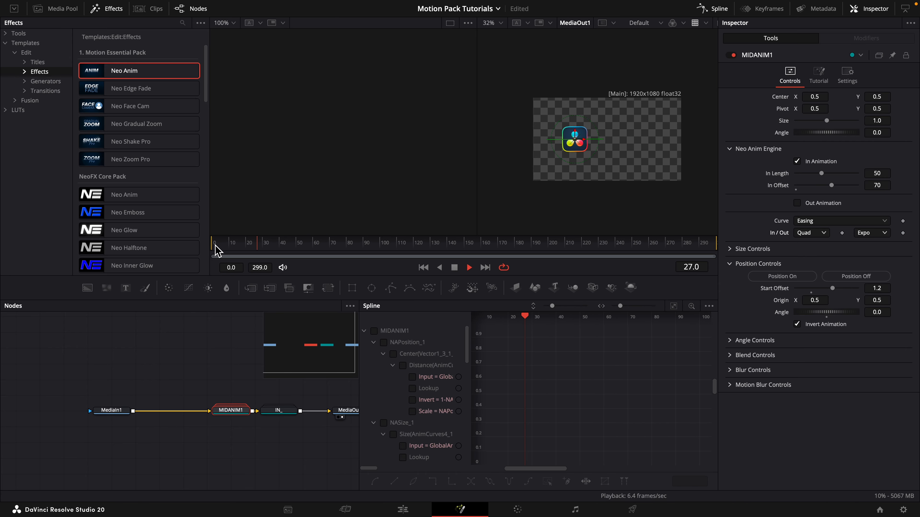
key(space)
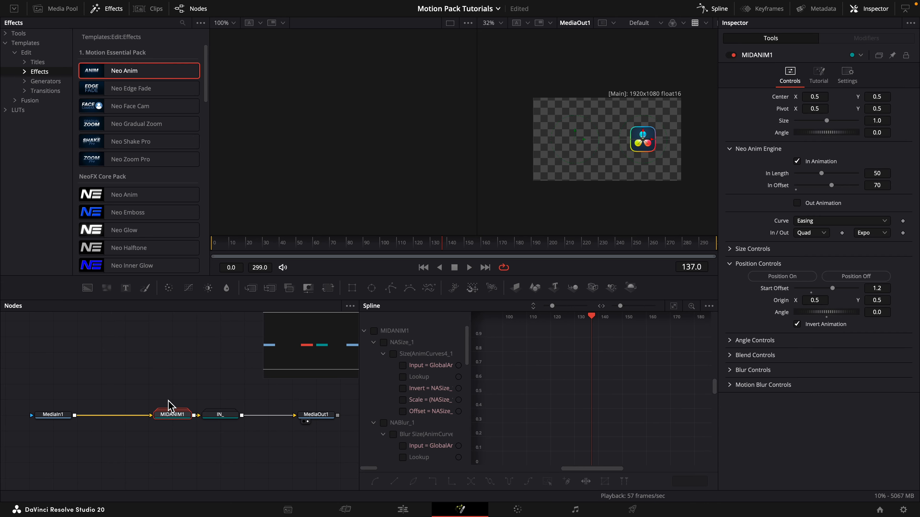
Insert a copy of MIDANIM1 between MediaIn1 and MIDANIM1 and rename it MIDANIM2.
drag(168, 401, 217, 421)
key(ctrl+v)
key(F2)
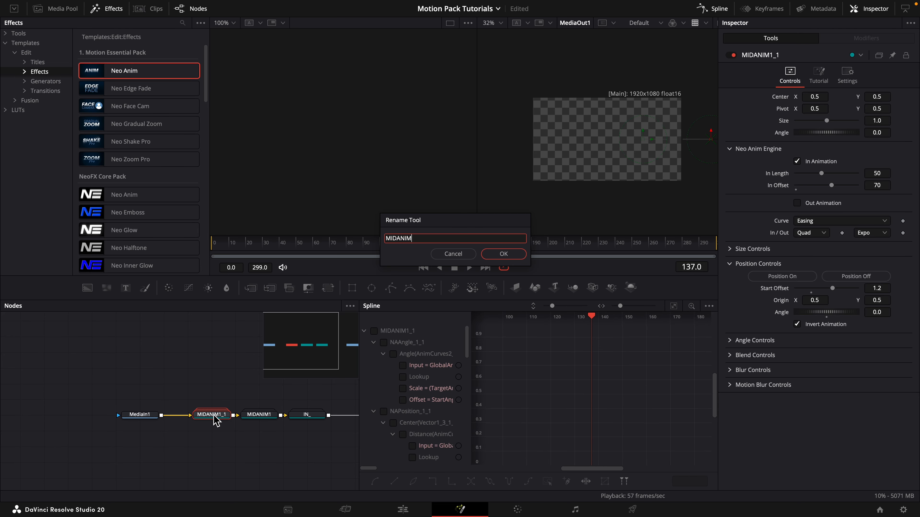
key(BackSpace)
text(2)
key(Return)
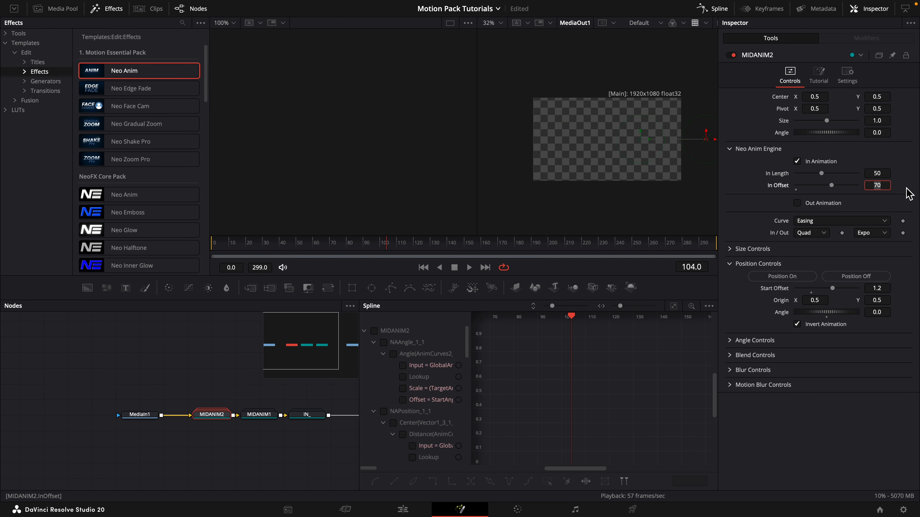
Increase MIDANIM2's In Offset by 50 to 120.
click(885, 187)
text(+50)
key(Tab)
click(885, 404)
Set MIDANIM2's position Start Offset to 0.231 and angle to -90, and play the new movement.
drag(882, 288, 852, 288)
click(882, 312)
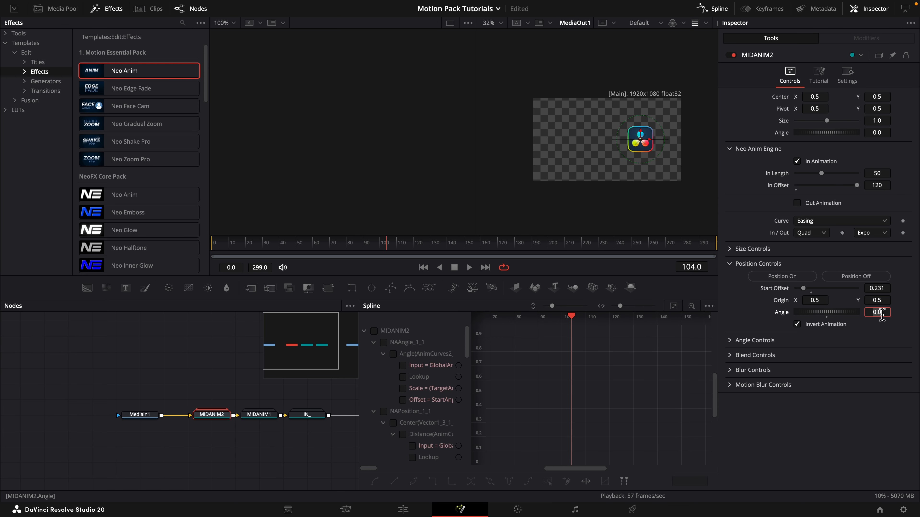
text(-90)
key(Tab)
drag(482, 249, 350, 252)
key(space)
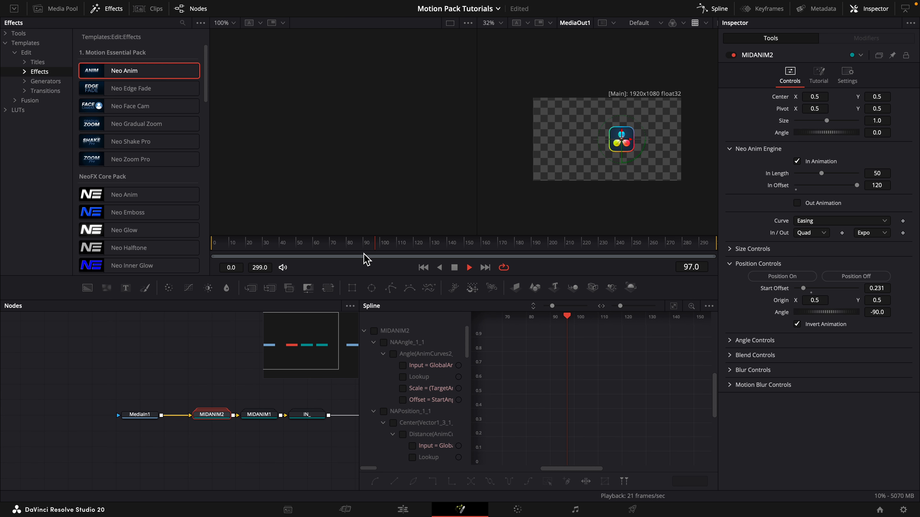
click(421, 268)
Copy MIDANIM2 and insert the copy between MediaIn1 and MIDANIM2.
drag(147, 418, 98, 418)
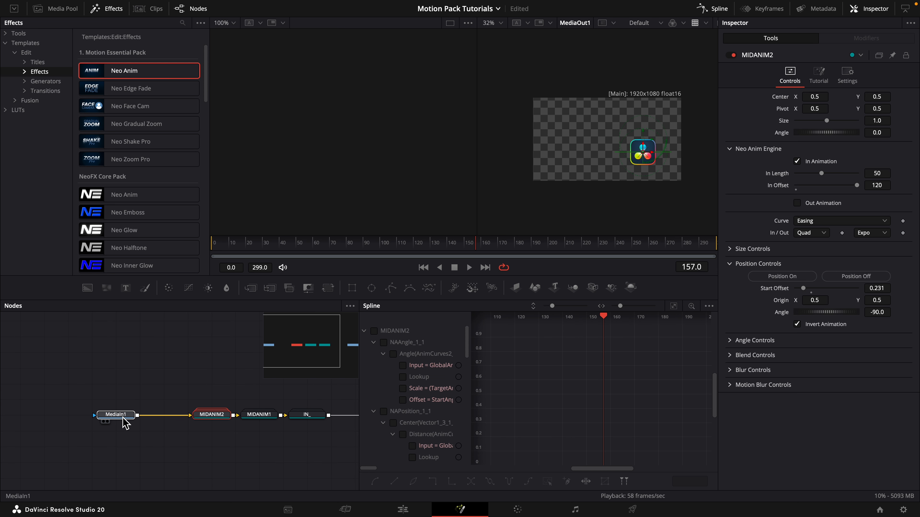
mouse_move(175, 411)
mouse_down()
mouse_move(265, 417)
mouse_move(160, 422)
mouse_up()
click(310, 428)
key(ctrl+c)
key(ctrl+v)
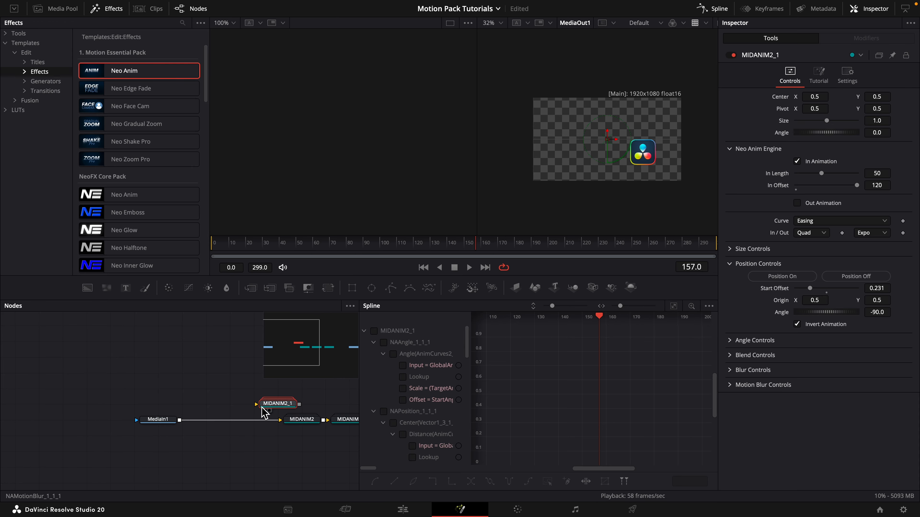
drag(272, 412, 253, 424)
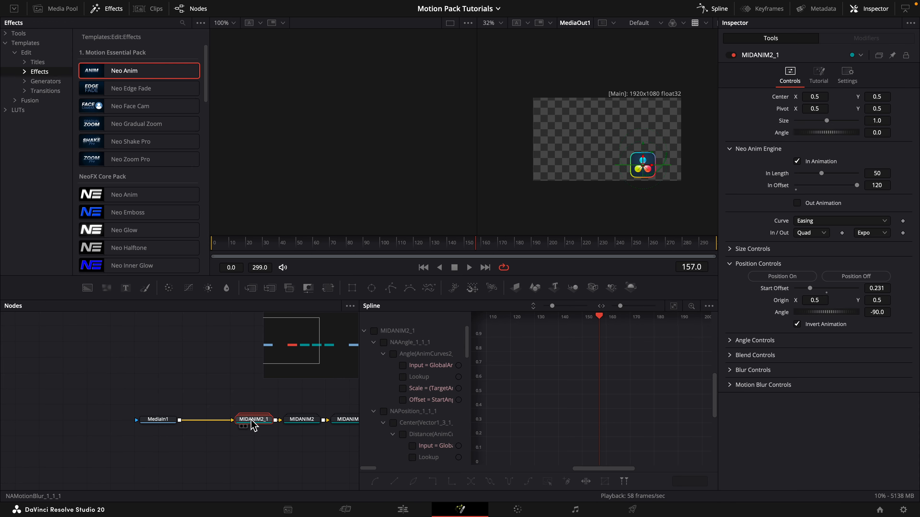
Rename the copied MIDANIM2_1 node as OUT.
key(F2)
text(OUT)
key(Return)
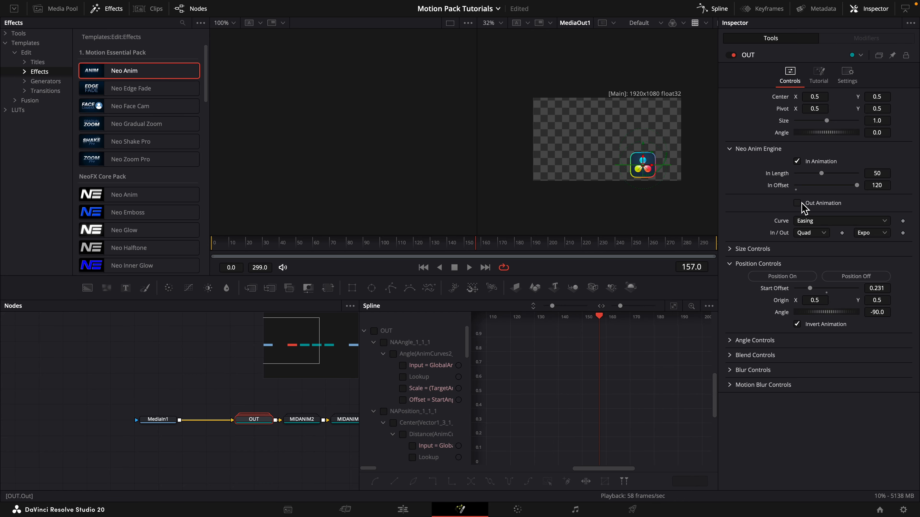
Enable Out Animation on the OUT node and disable its In Animation.
click(807, 204)
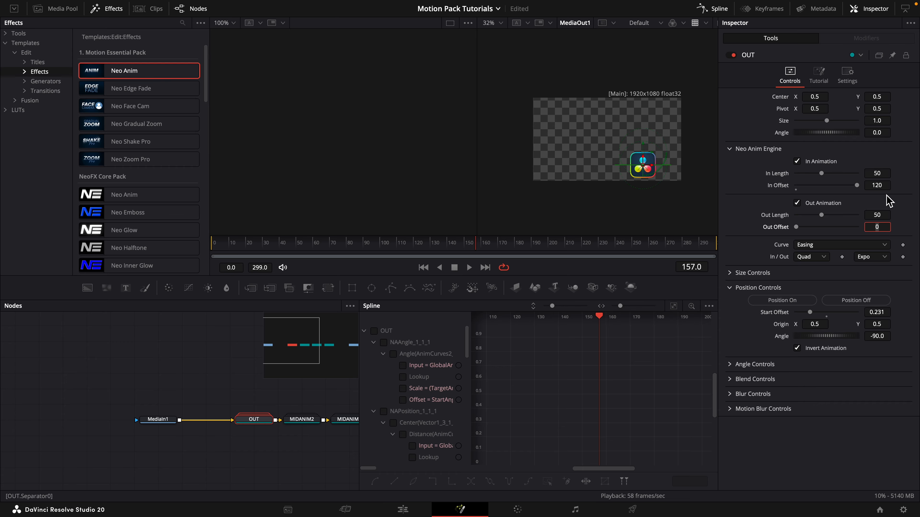
drag(856, 185, 869, 186)
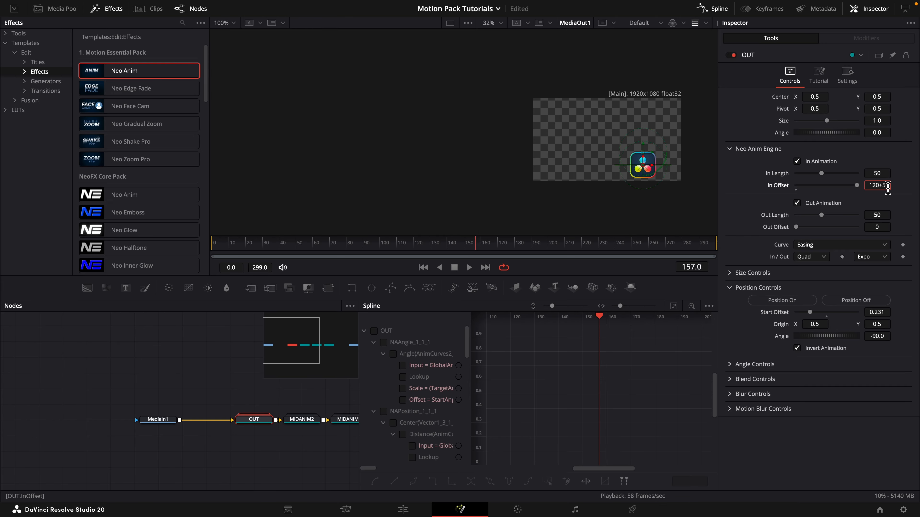
key(Return)
click(797, 161)
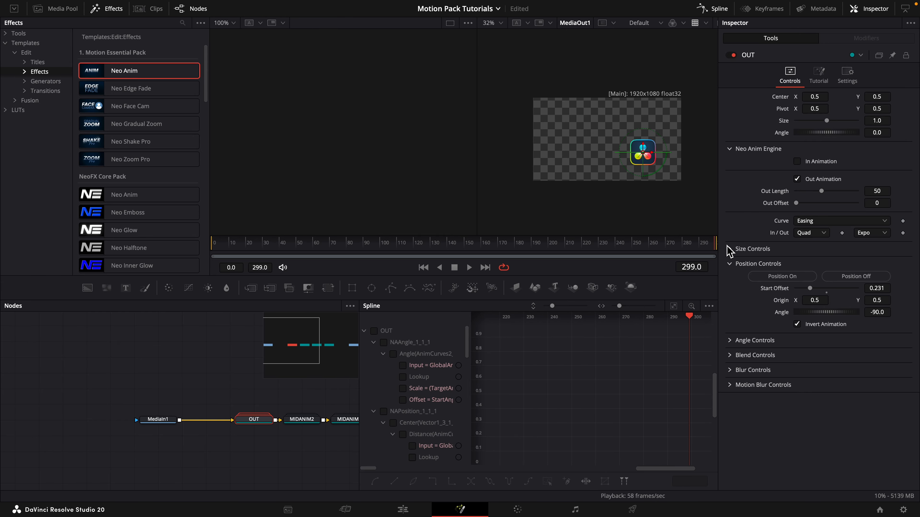
Set the OUT node's Out Offset to 129, the clip's last frame 299 minus 170.
double_click(885, 203)
text(299-17)
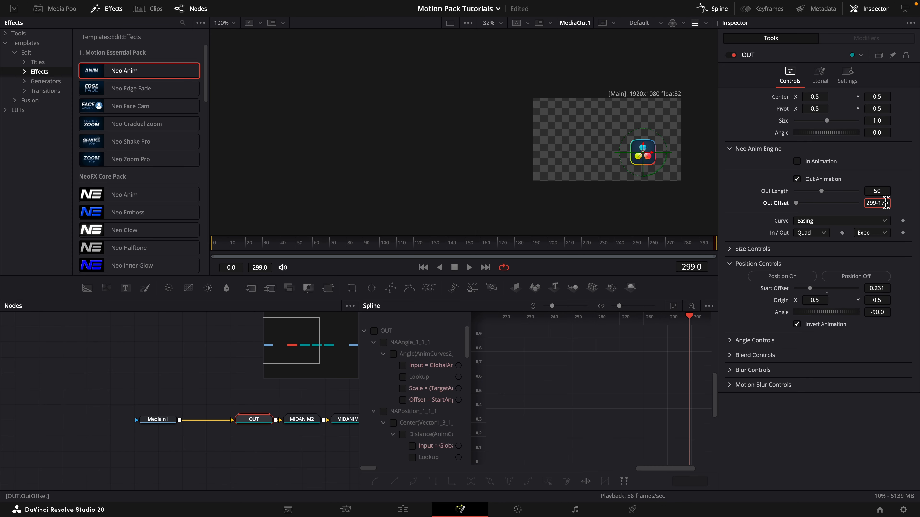
key(Tab)
click(610, 248)
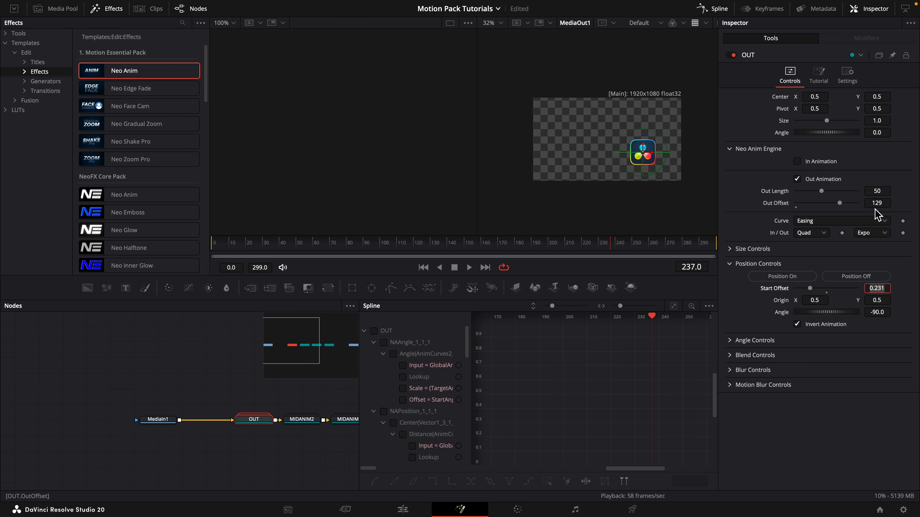
Switch off position animation on the OUT node and turn on its blend and blur animation.
click(730, 264)
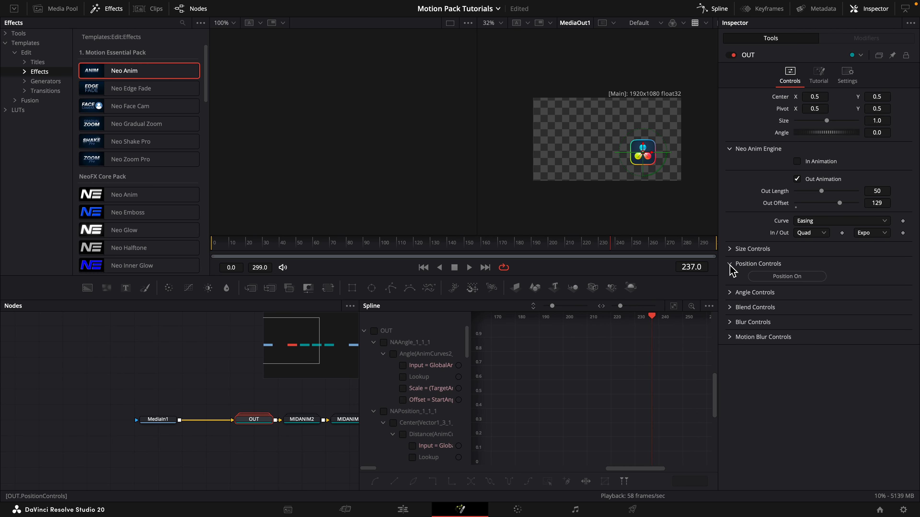
click(730, 293)
click(769, 307)
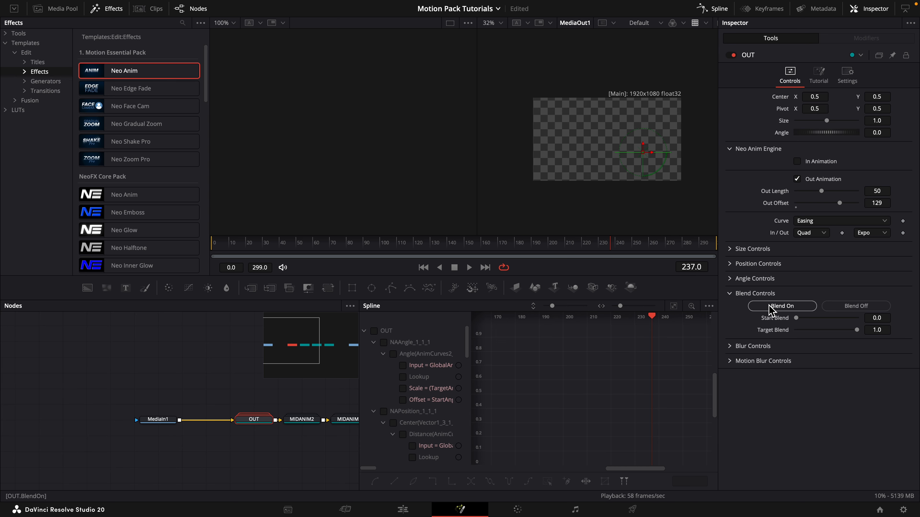
click(730, 345)
click(766, 359)
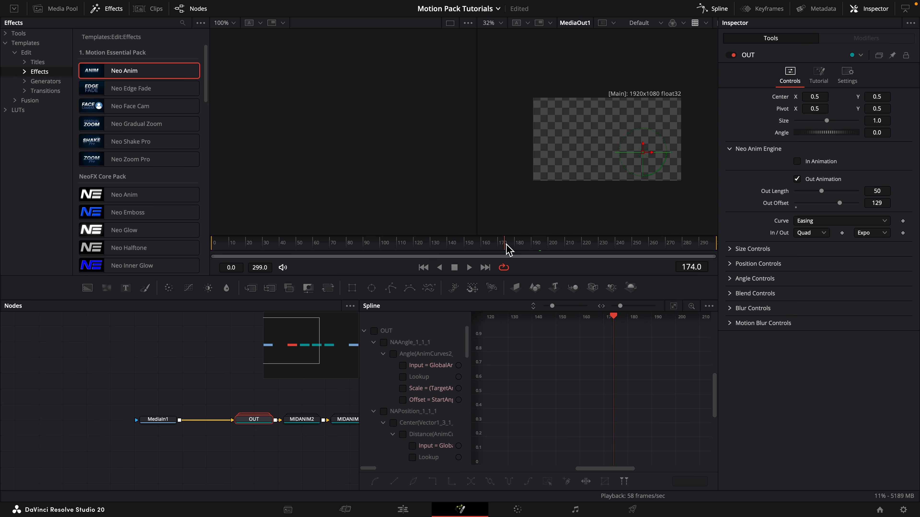
Check the exit timing on the timeline, set OUT's Out Offset to 96, and play the animation.
drag(508, 249, 355, 251)
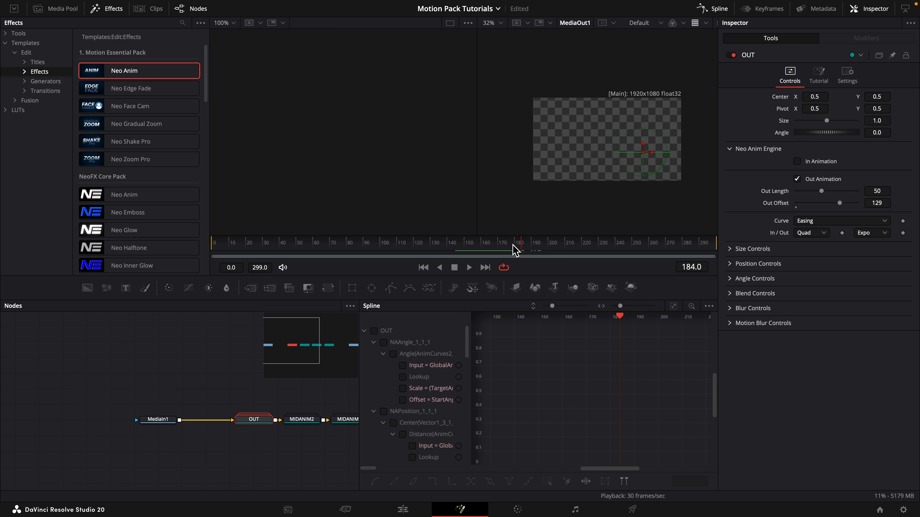
click(501, 249)
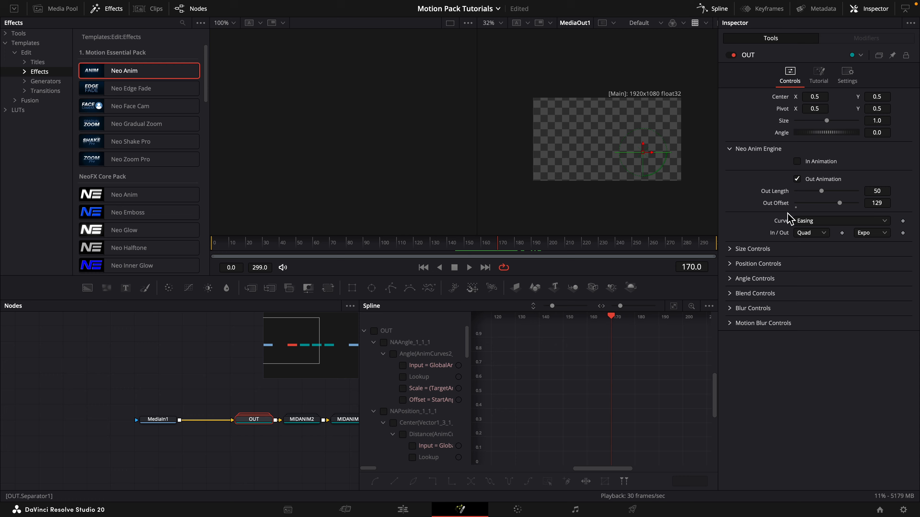
drag(887, 207, 878, 207)
drag(557, 246, 258, 263)
key(space)
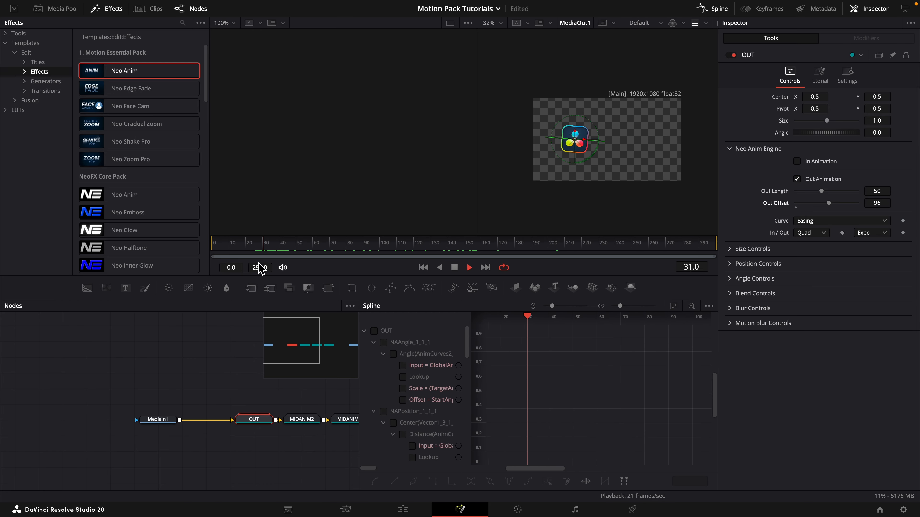
Set the OUT node's Start Blur to 100 and replay the exit animation.
click(730, 308)
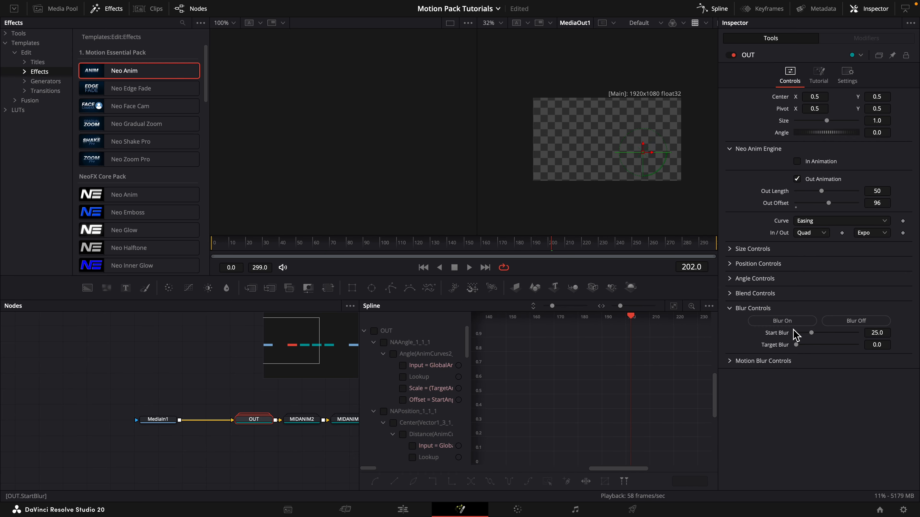
drag(550, 249, 454, 247)
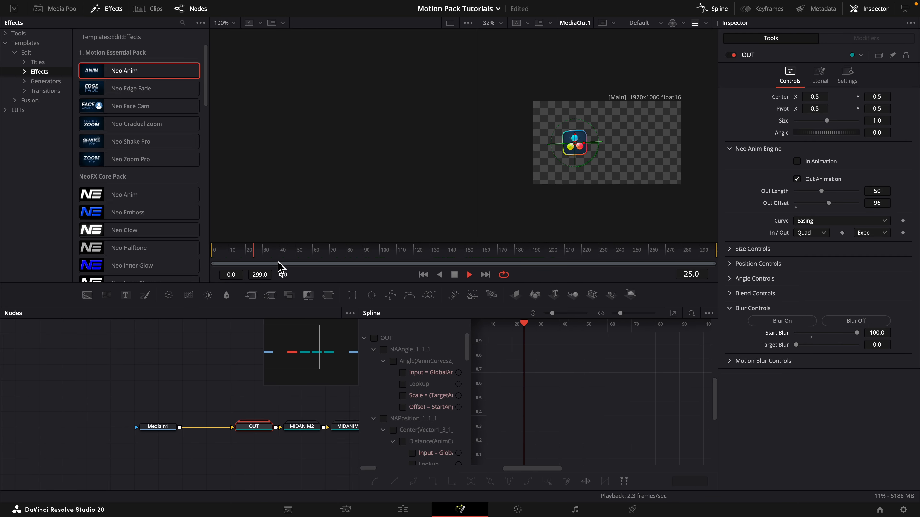
Review the chained OUT, MIDANIM2, MIDANIM1 and IN_ nodes, ending with IN_ selected.
drag(337, 423, 210, 423)
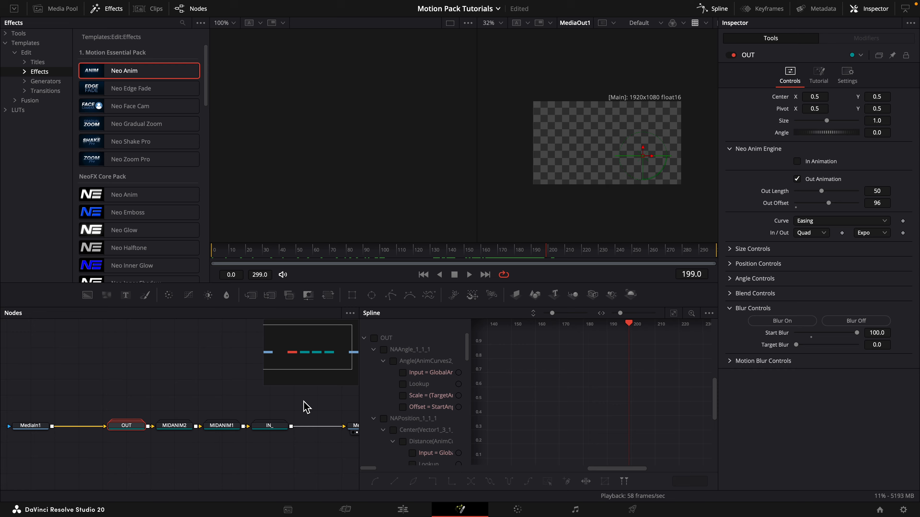
drag(303, 398, 95, 469)
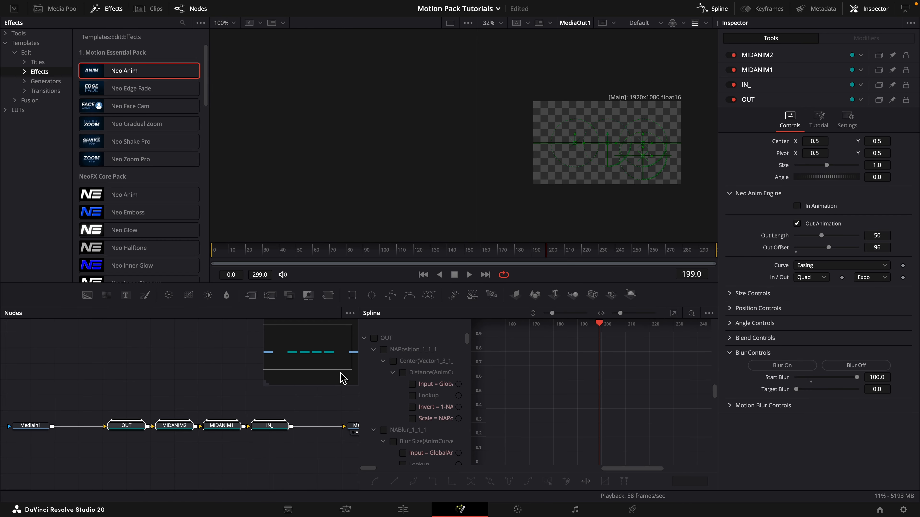
click(284, 418)
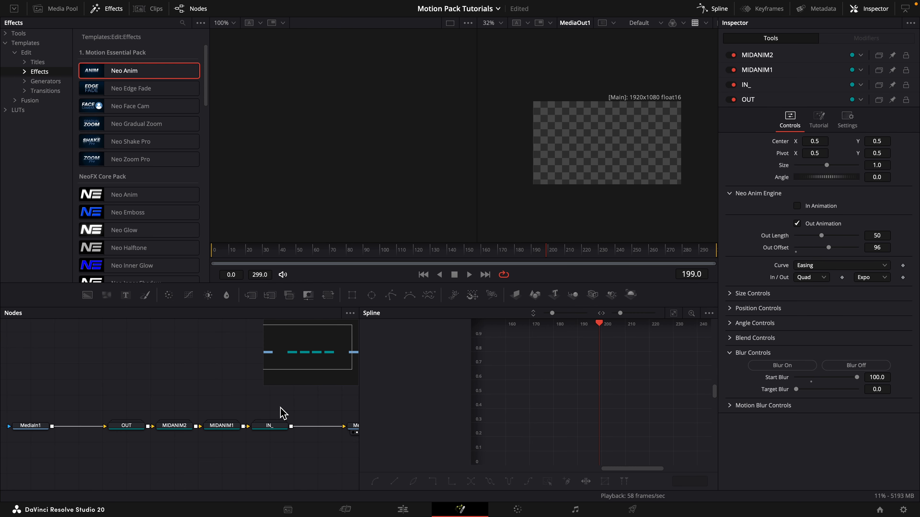
click(221, 425)
click(269, 425)
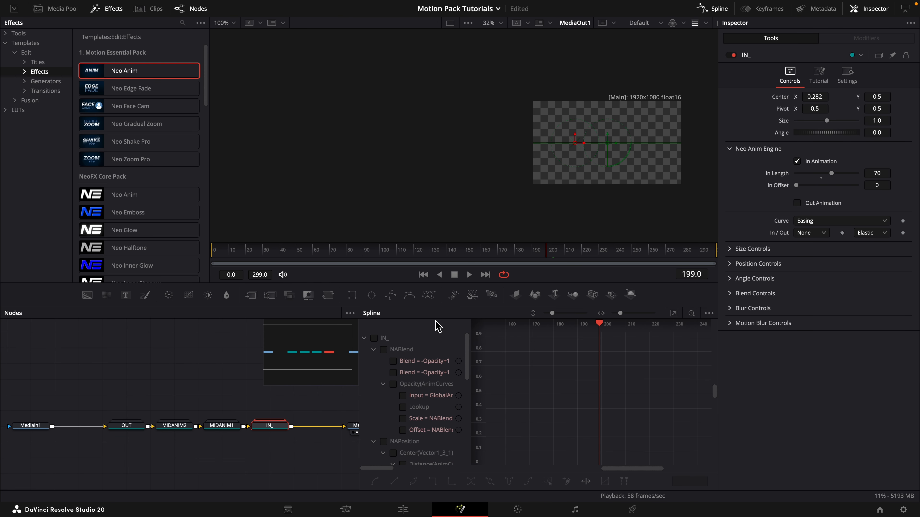
Return to frame 0 and open the IN_ node's Motion Blur Controls.
drag(411, 253, 211, 253)
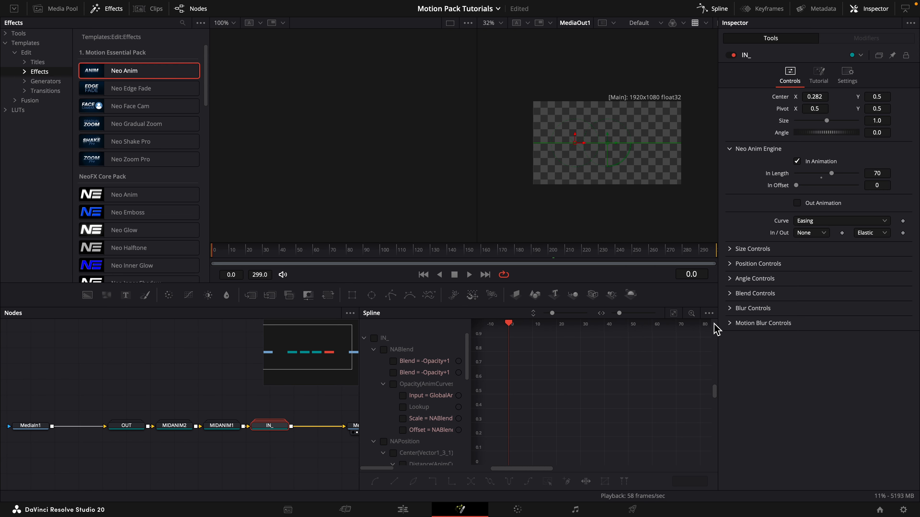
click(732, 326)
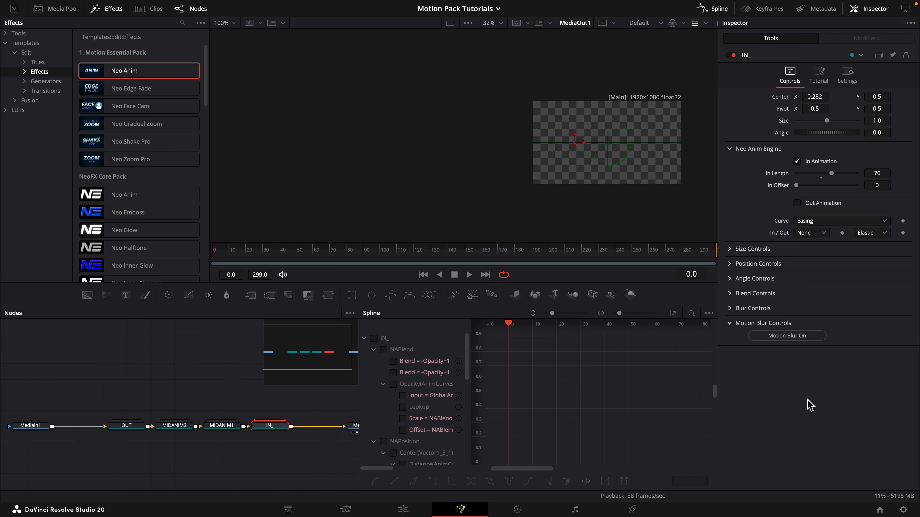
mouse_move(666, 12)
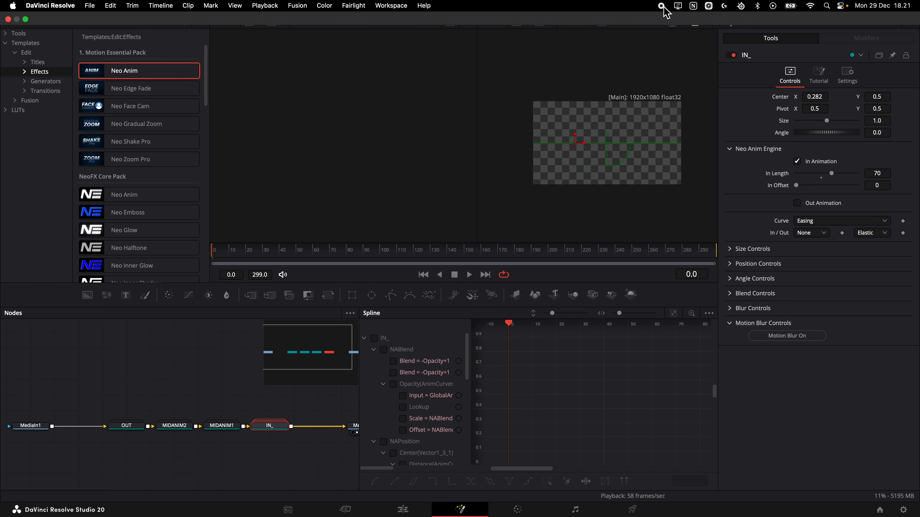